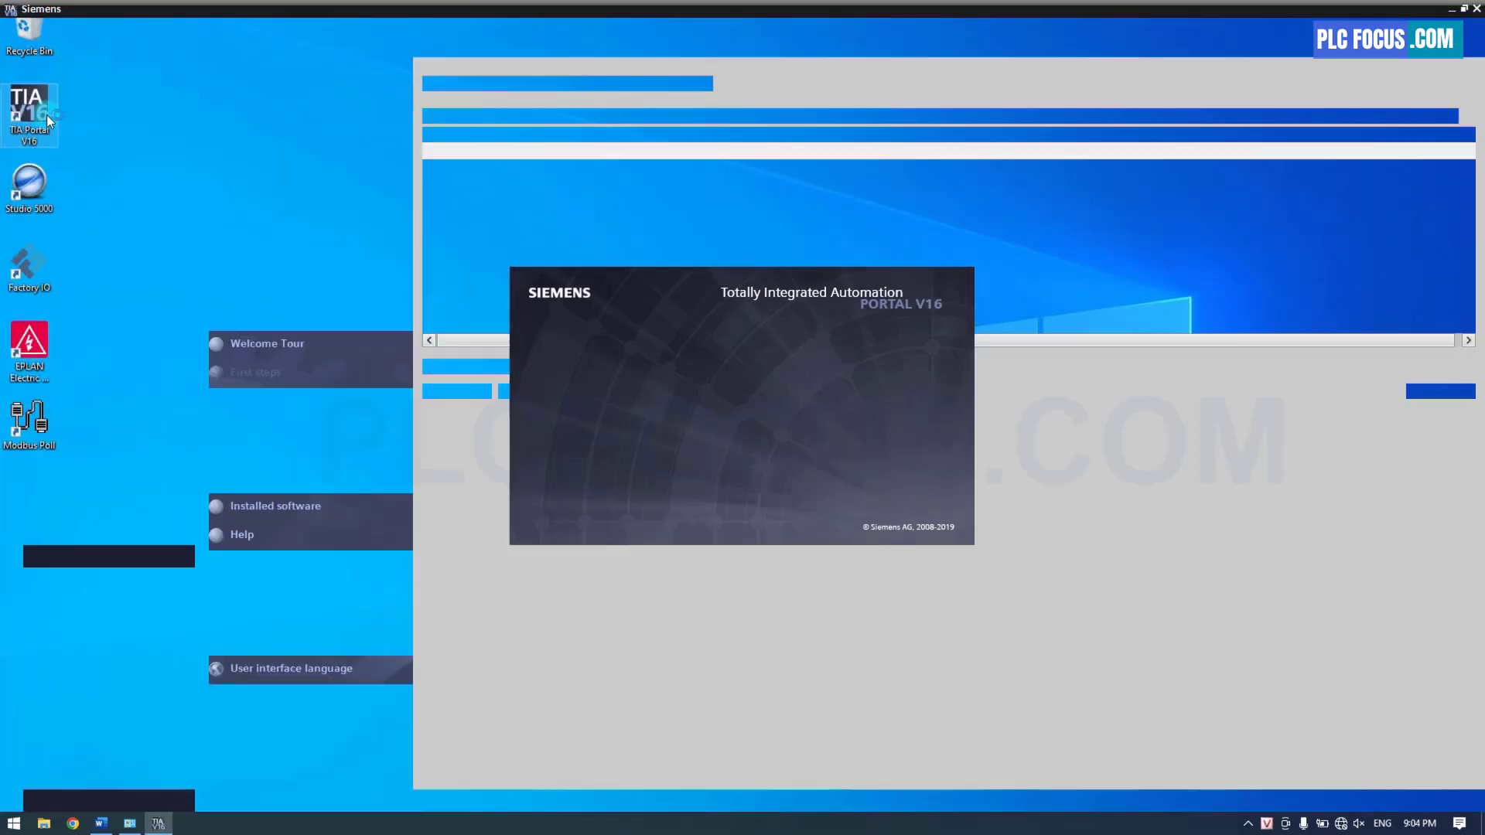
Create a new project HMI_CONNECT in the Downloads folder and switch to the project view.
{"action": "left_click", "coordinate": [254, 152]}
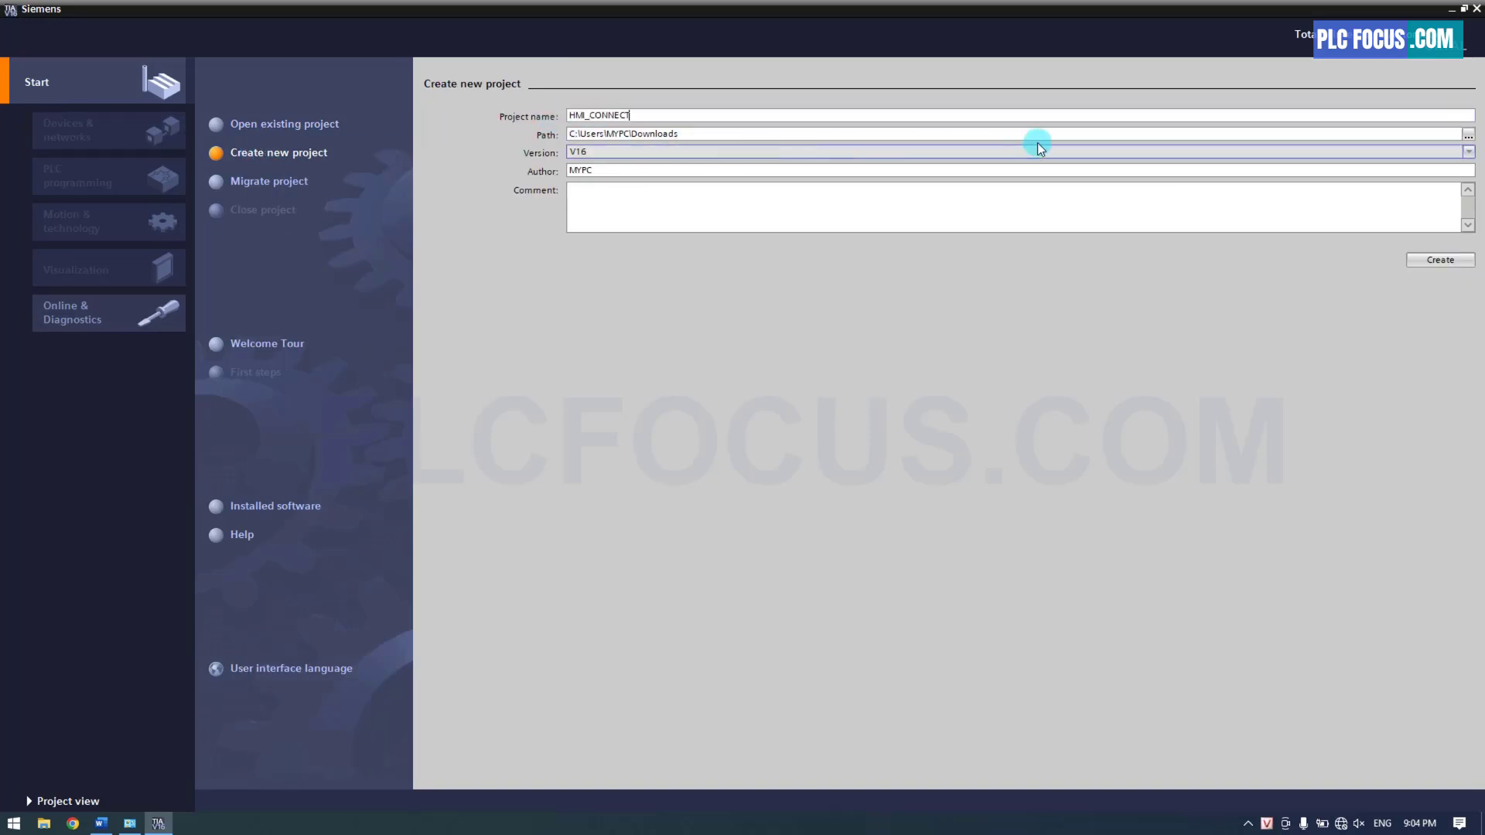
{"action": "left_click", "coordinate": [1468, 134]}
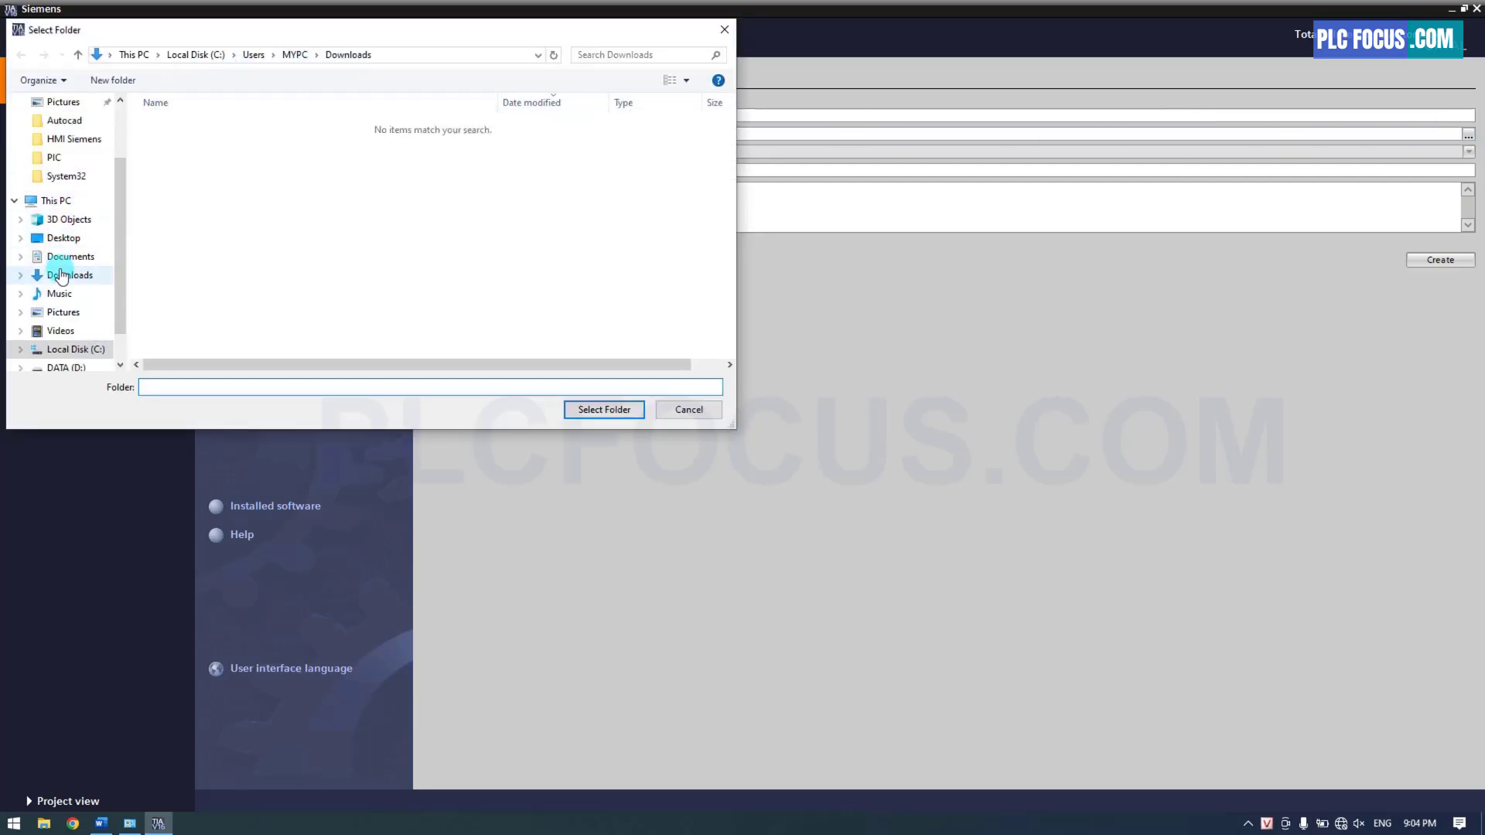
{"action": "left_click", "coordinate": [68, 274]}
{"action": "left_click", "coordinate": [600, 408]}
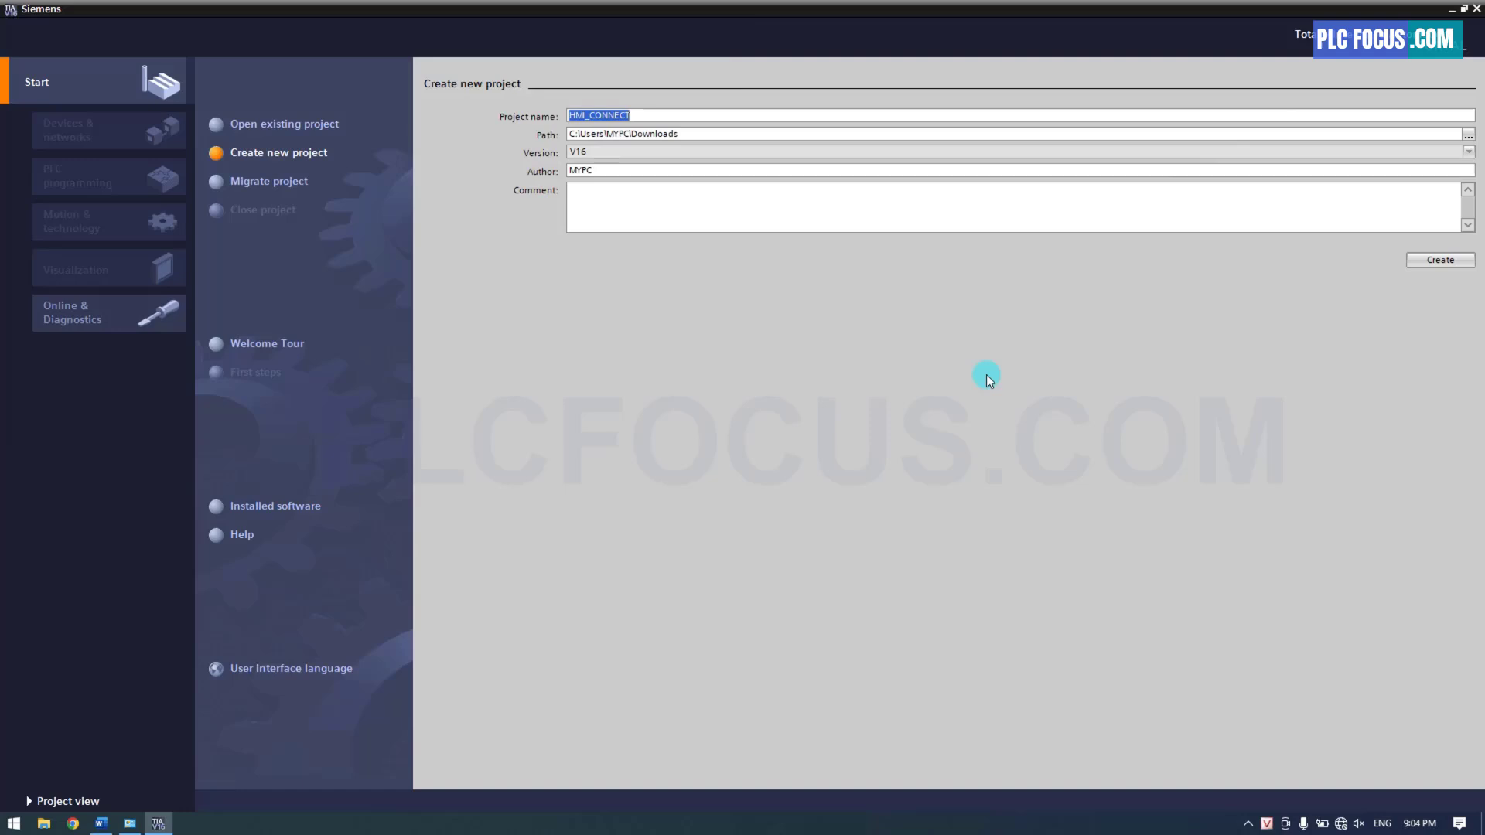
{"action": "left_click", "coordinate": [1439, 260]}
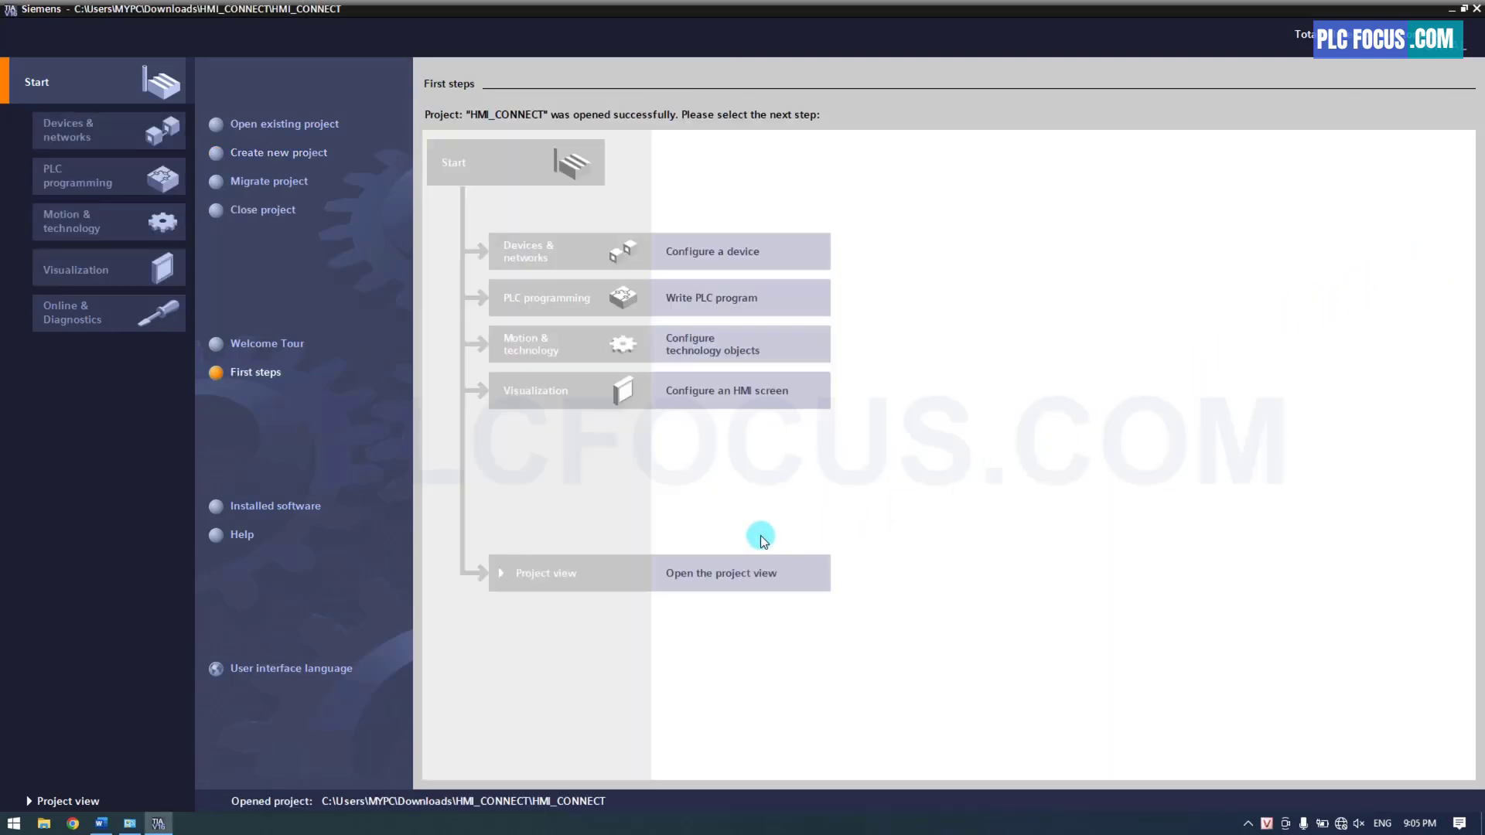
{"action": "left_click", "coordinate": [712, 574]}
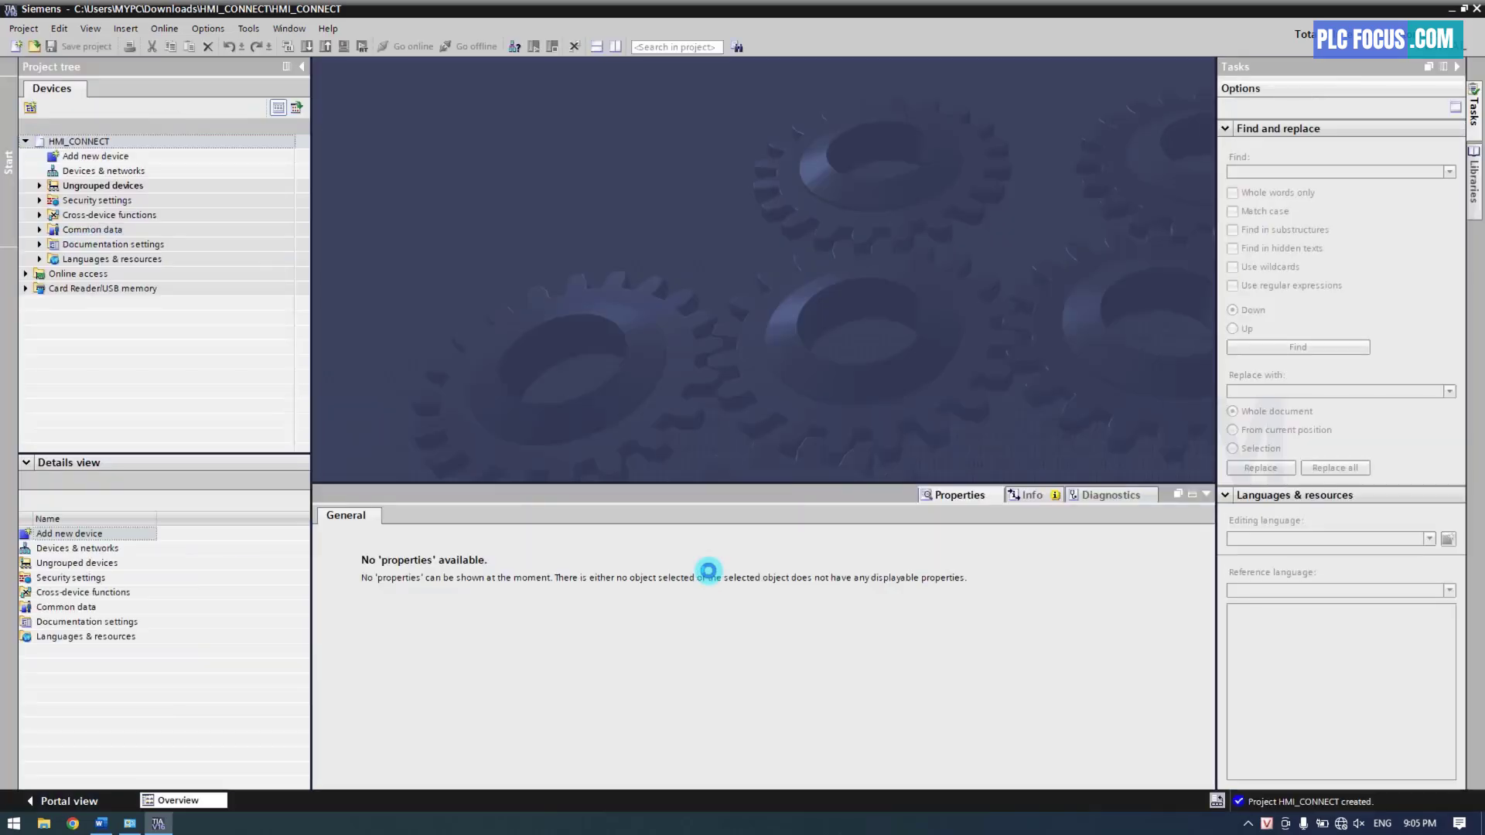
Add a KTP700 Basic panel, article 6AV2 123-2GB03-0AX0, as HMI_1 with the device wizard unchecked.
{"action": "left_click", "coordinate": [91, 159]}
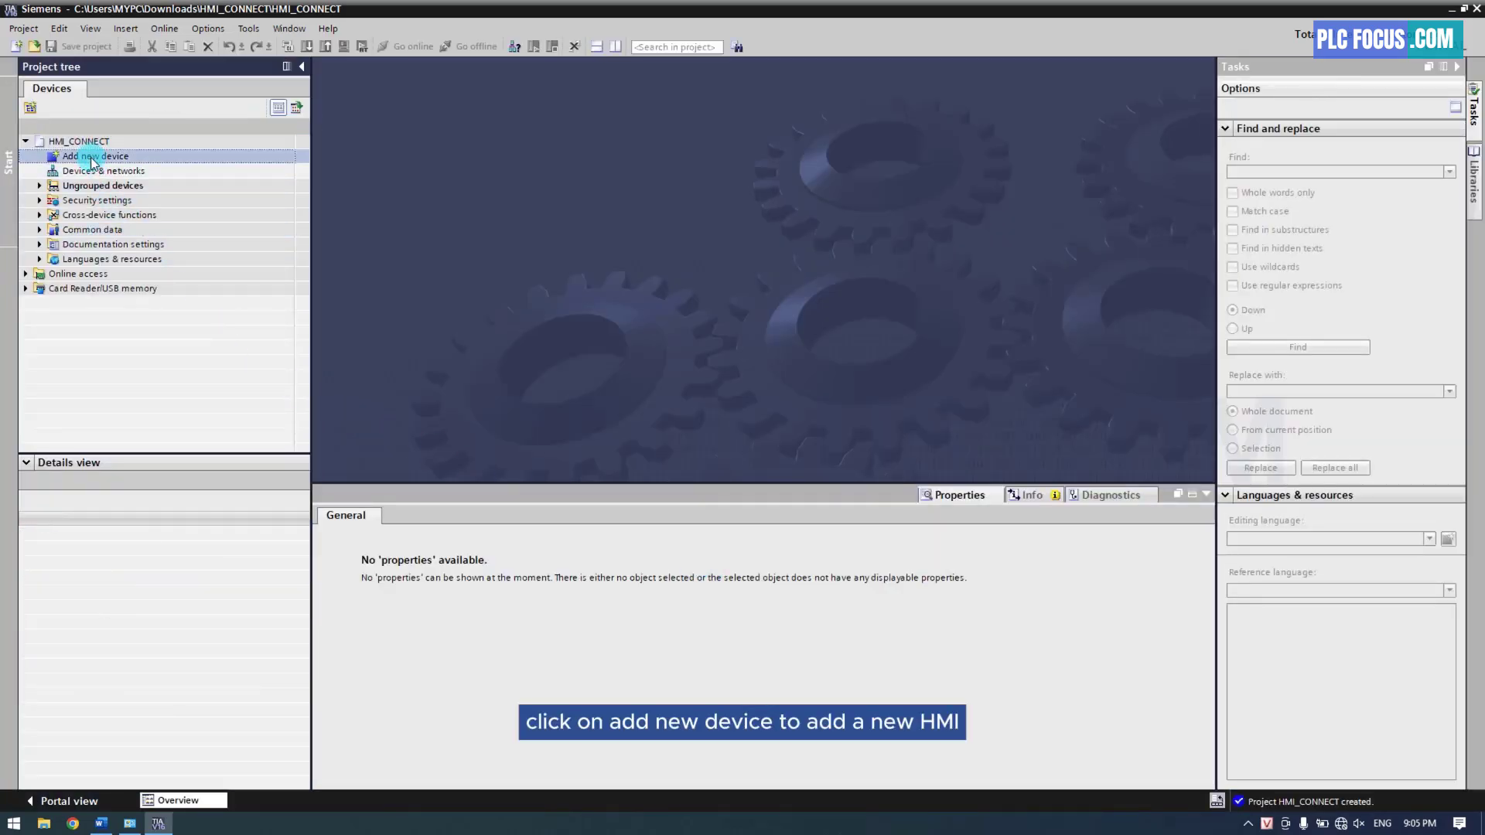
{"action": "double_click", "coordinate": [91, 159]}
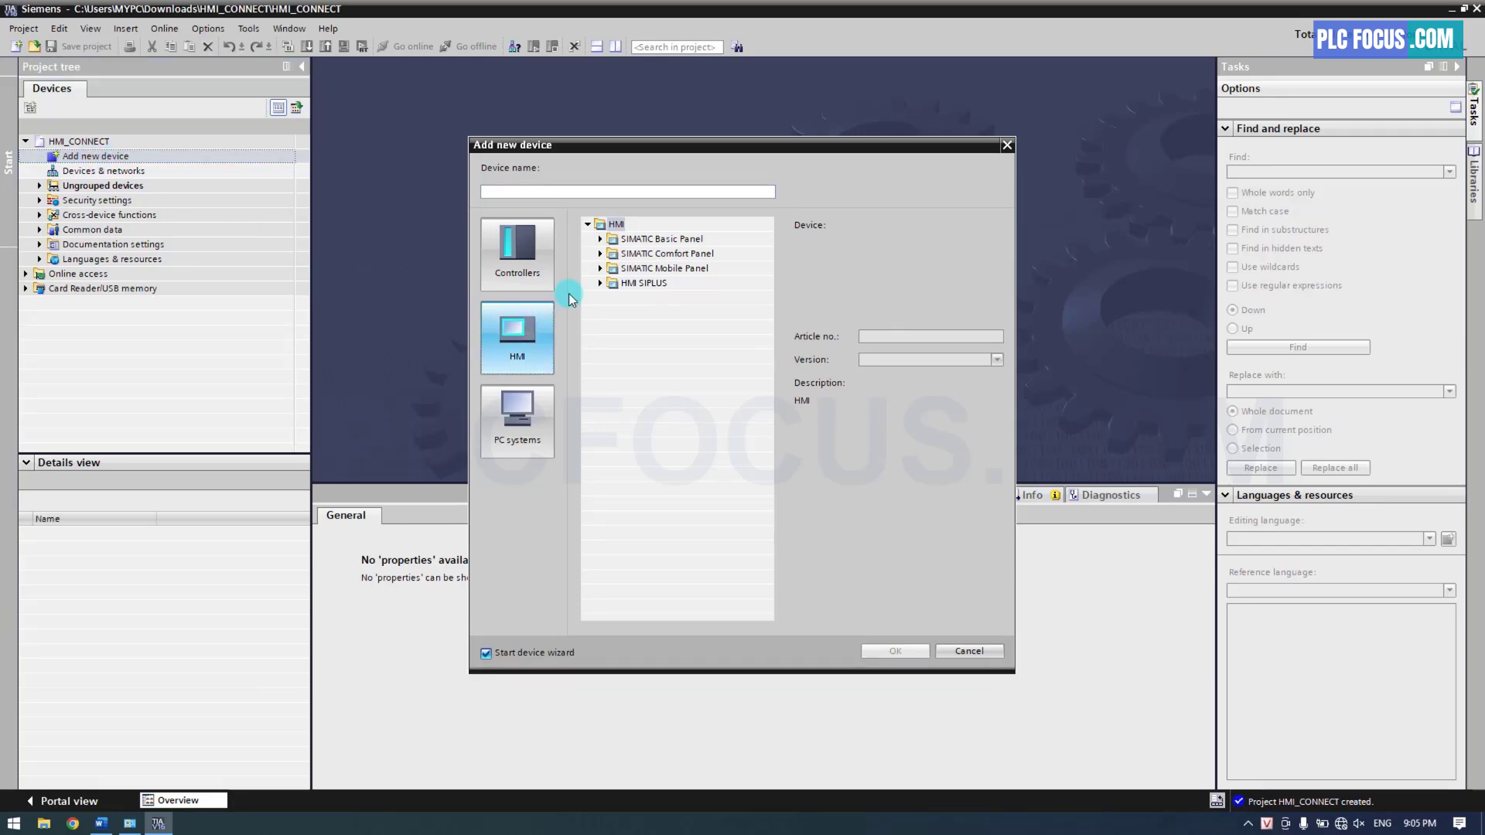
{"action": "left_click", "coordinate": [602, 238]}
{"action": "left_click", "coordinate": [613, 298]}
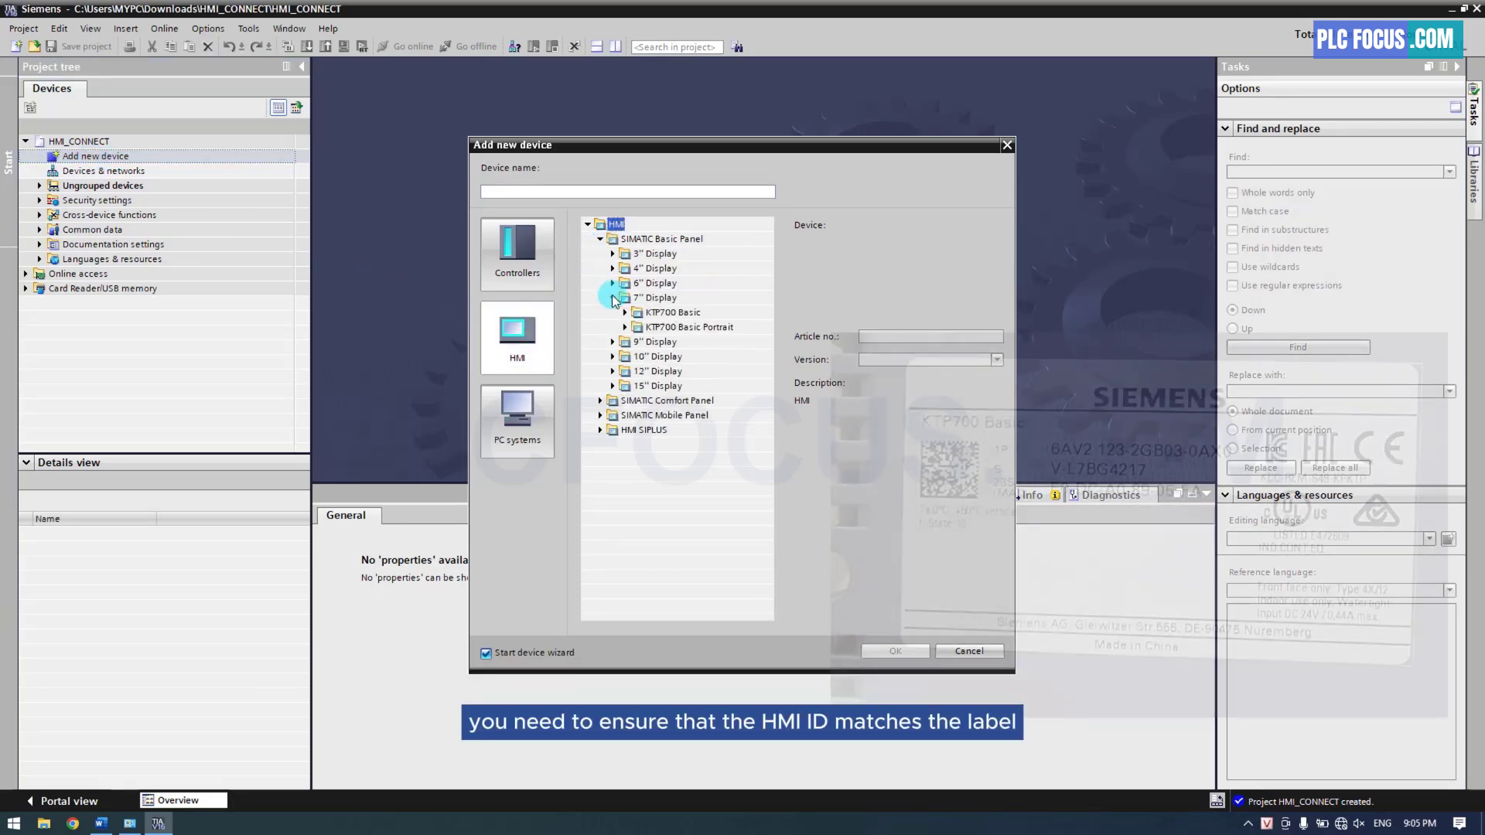
{"action": "left_click", "coordinate": [625, 312]}
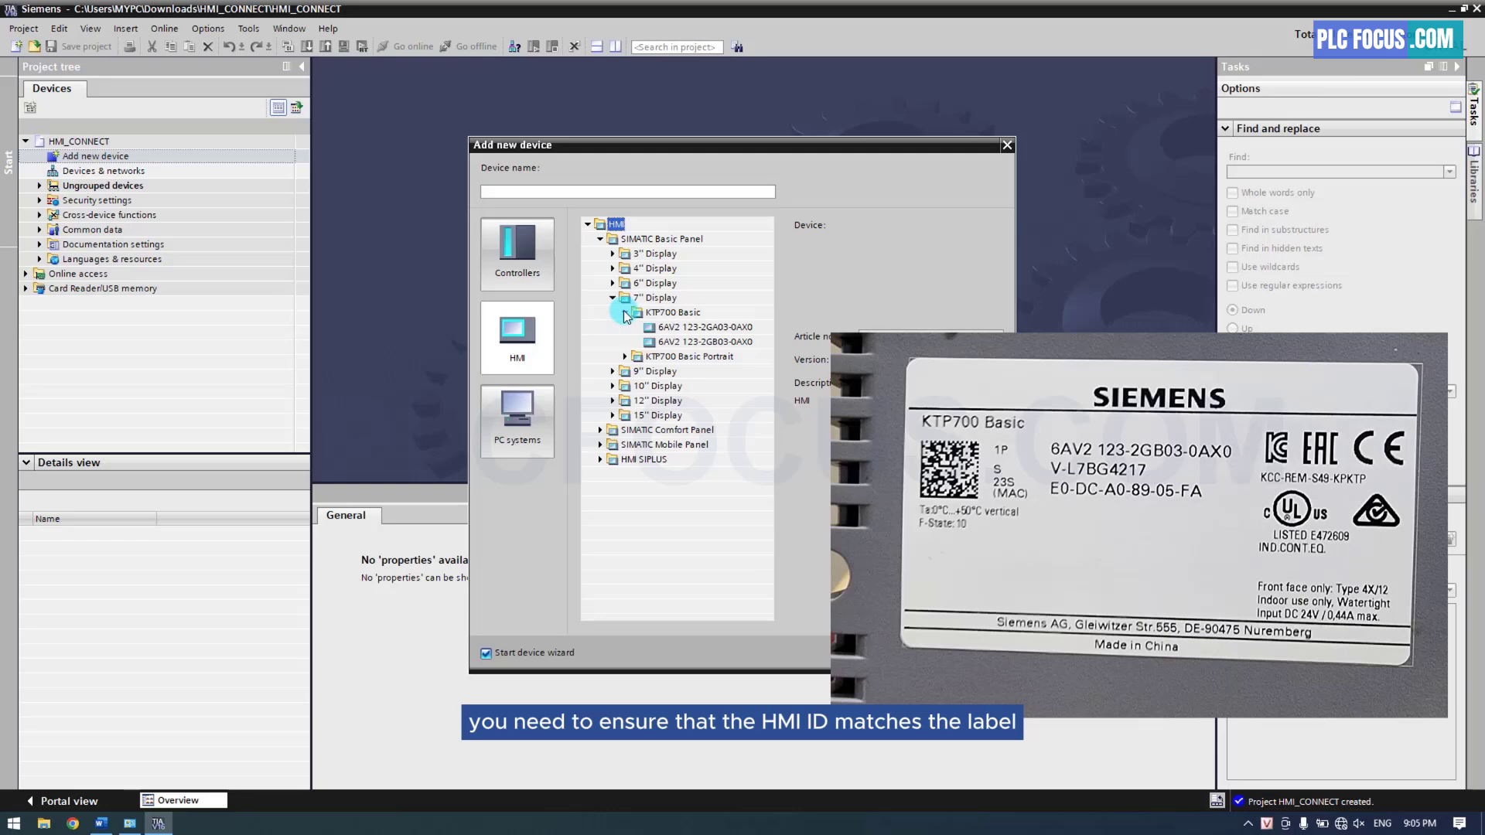
{"action": "left_click", "coordinate": [686, 341]}
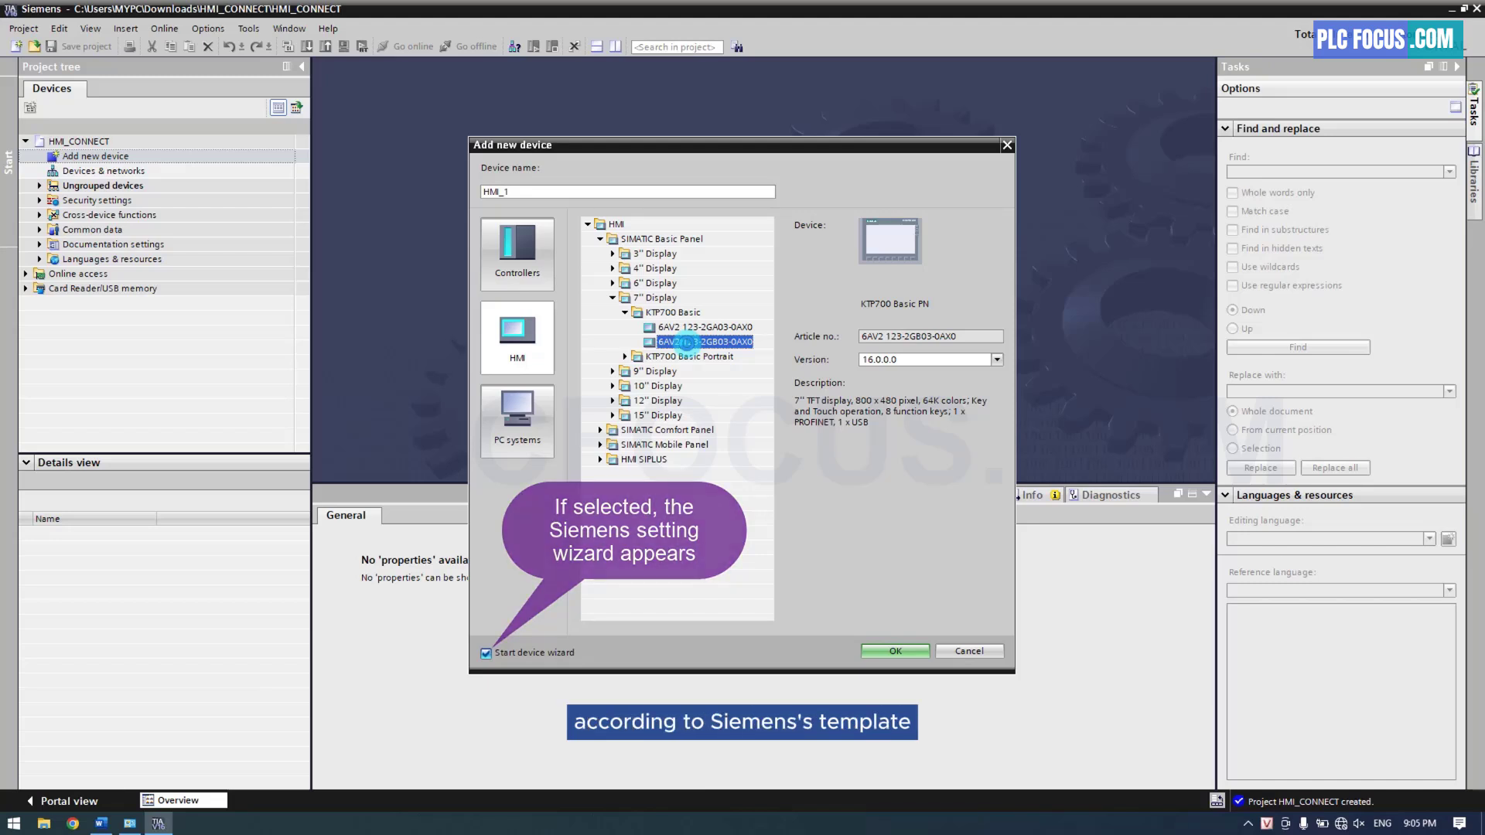
{"action": "left_click", "coordinate": [486, 654]}
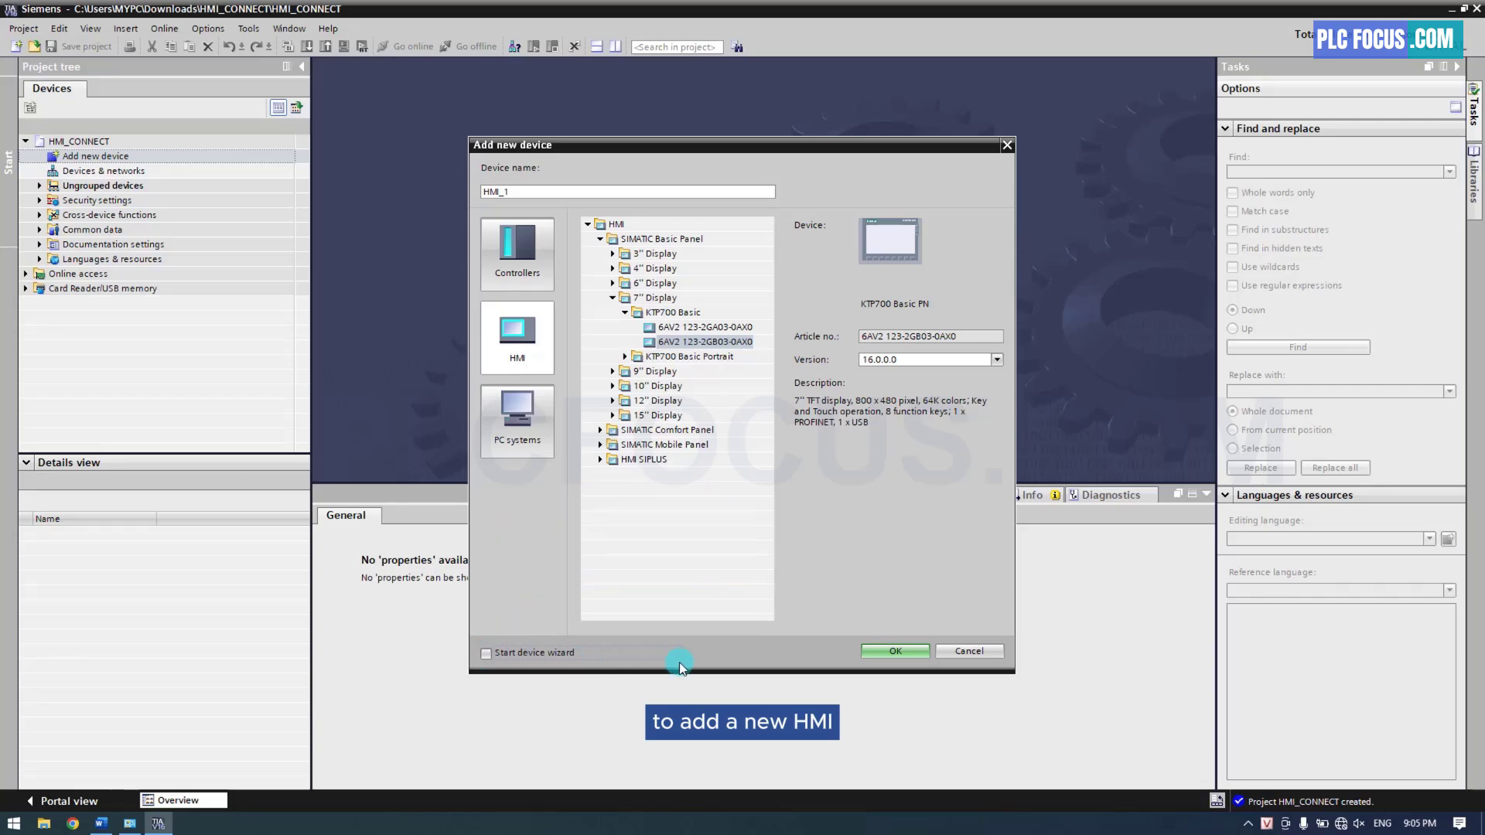
{"action": "left_click", "coordinate": [889, 652]}
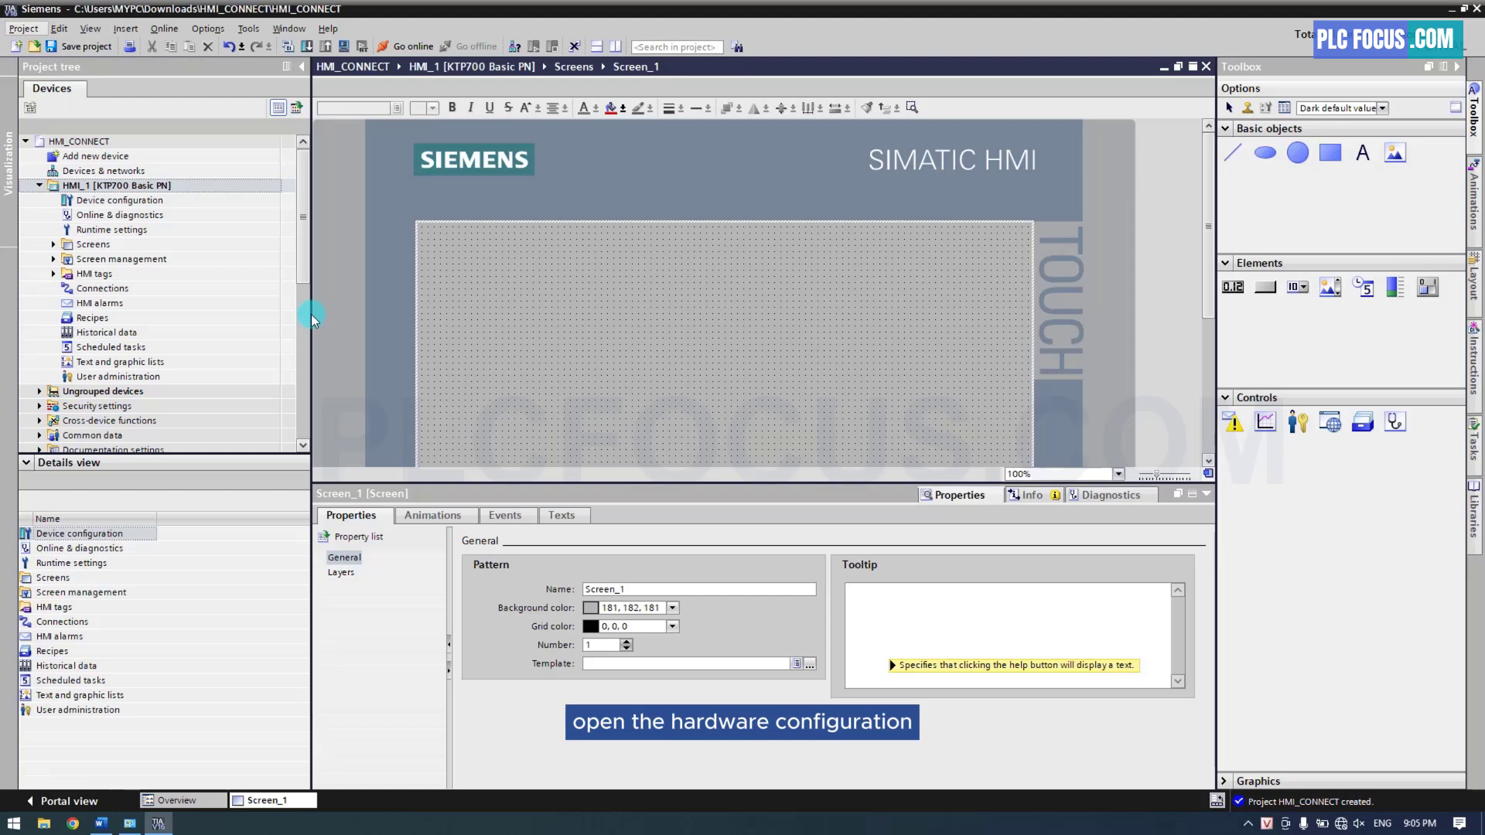
In HMI_1's PROFINET Ethernet address properties, change the IP address to 192.168.0.3.
{"action": "left_click", "coordinate": [144, 202]}
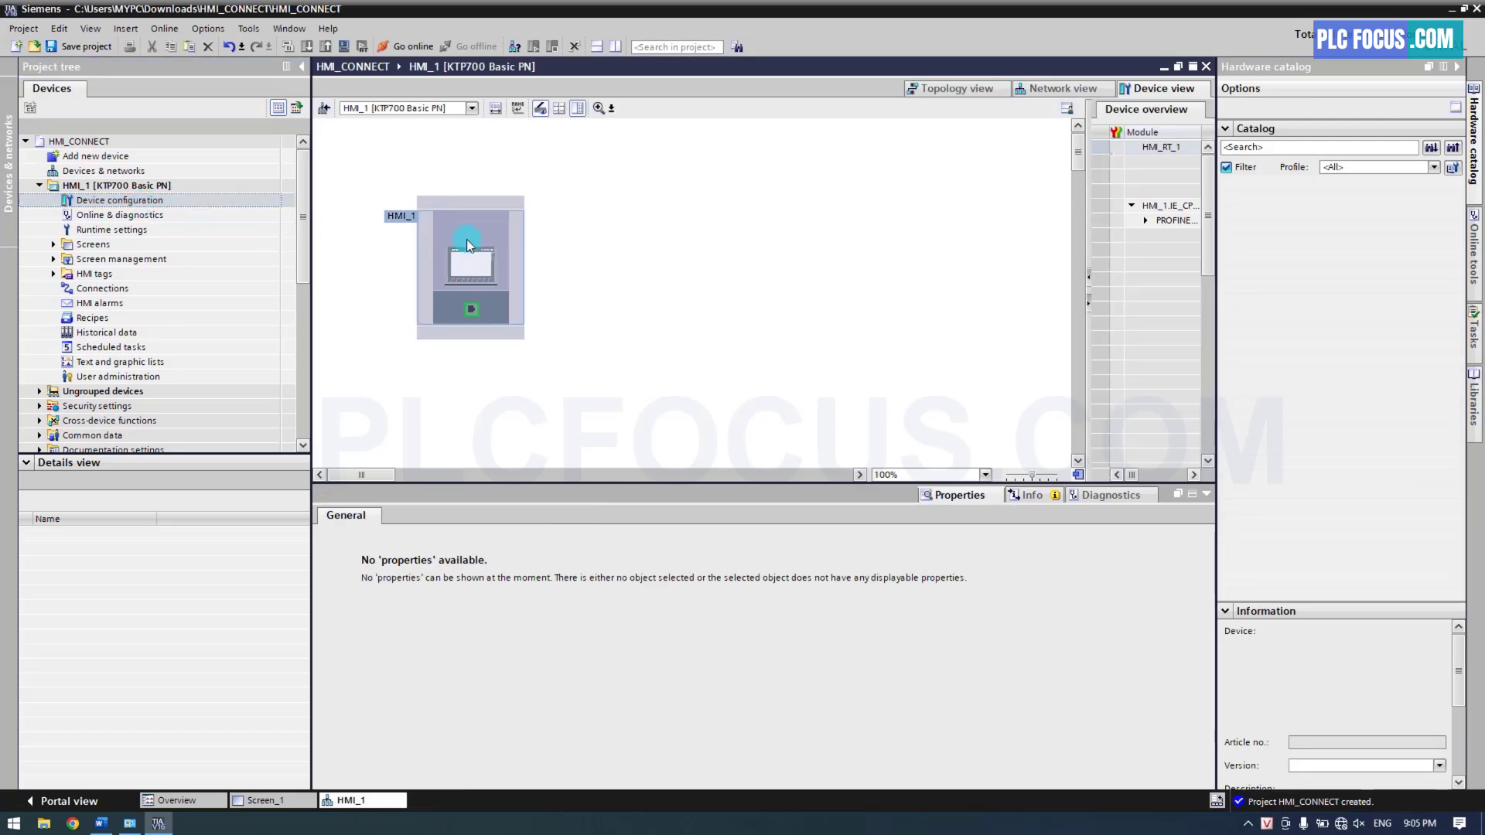
{"action": "left_click", "coordinate": [491, 245]}
{"action": "right_click", "coordinate": [491, 244]}
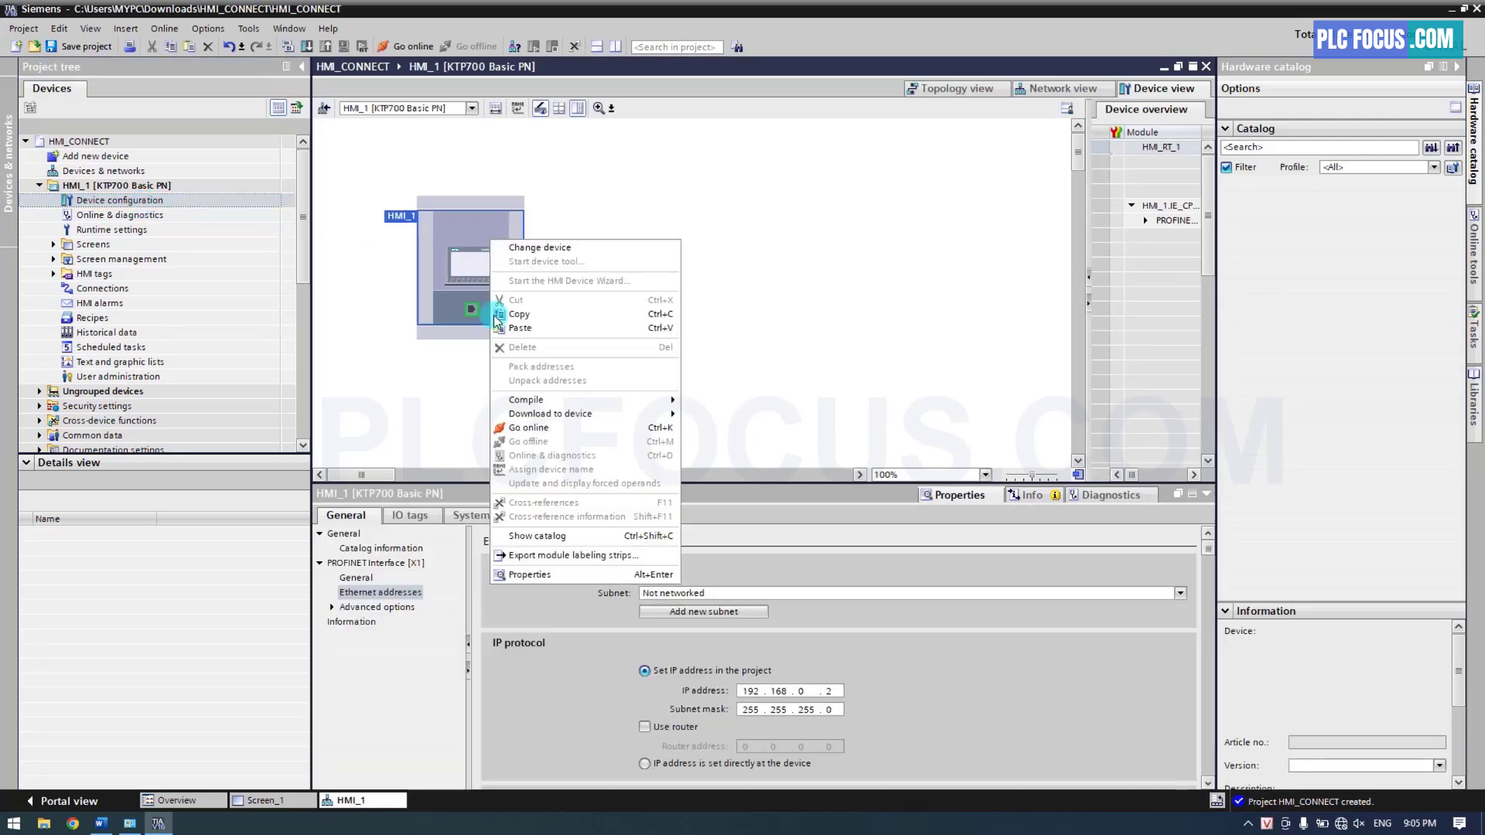
{"action": "left_click", "coordinate": [510, 574]}
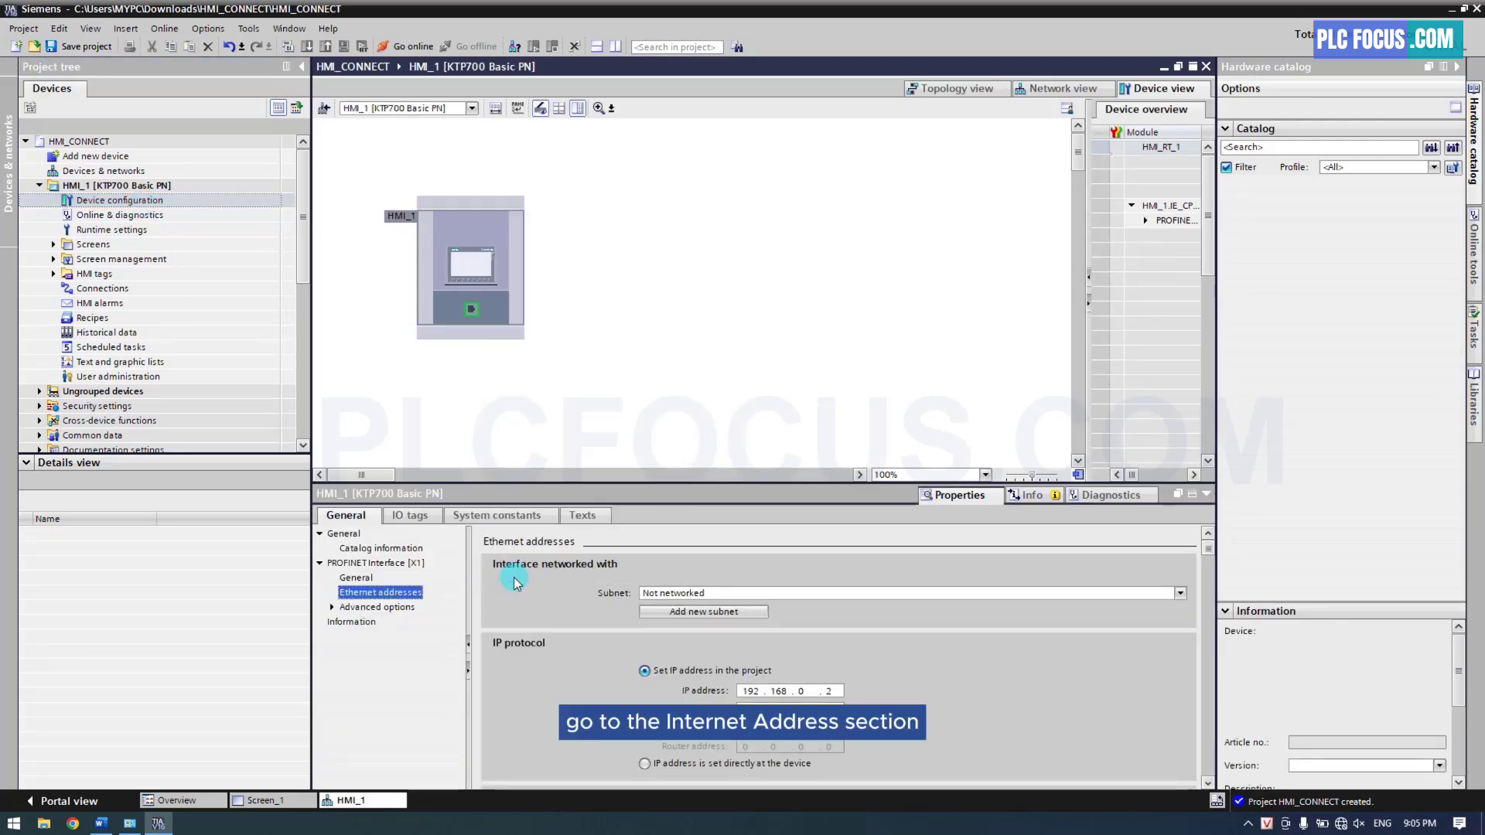
{"action": "left_click", "coordinate": [358, 579]}
{"action": "left_click", "coordinate": [375, 594]}
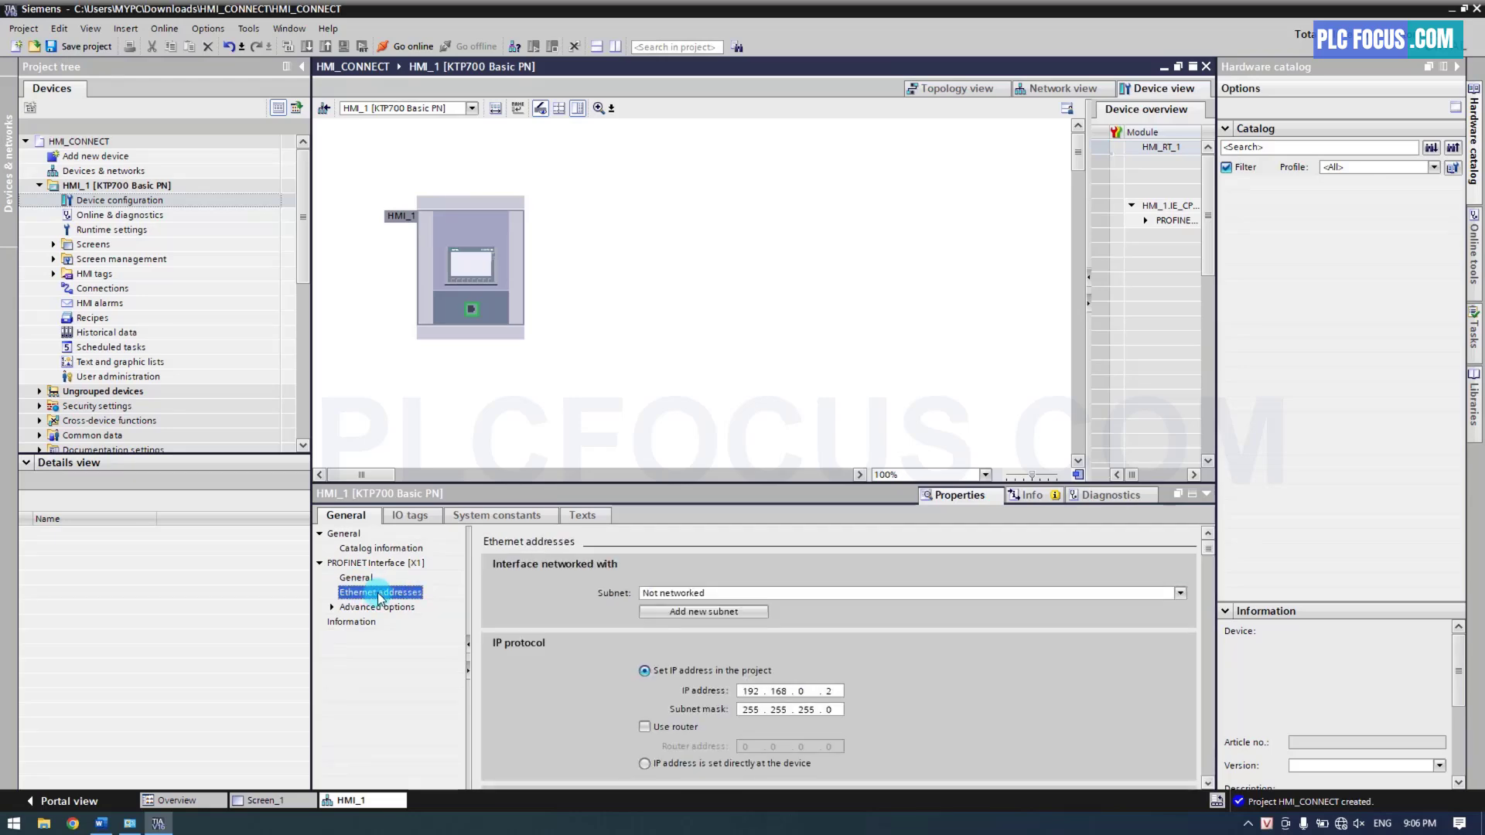
{"action": "left_click", "coordinate": [750, 691]}
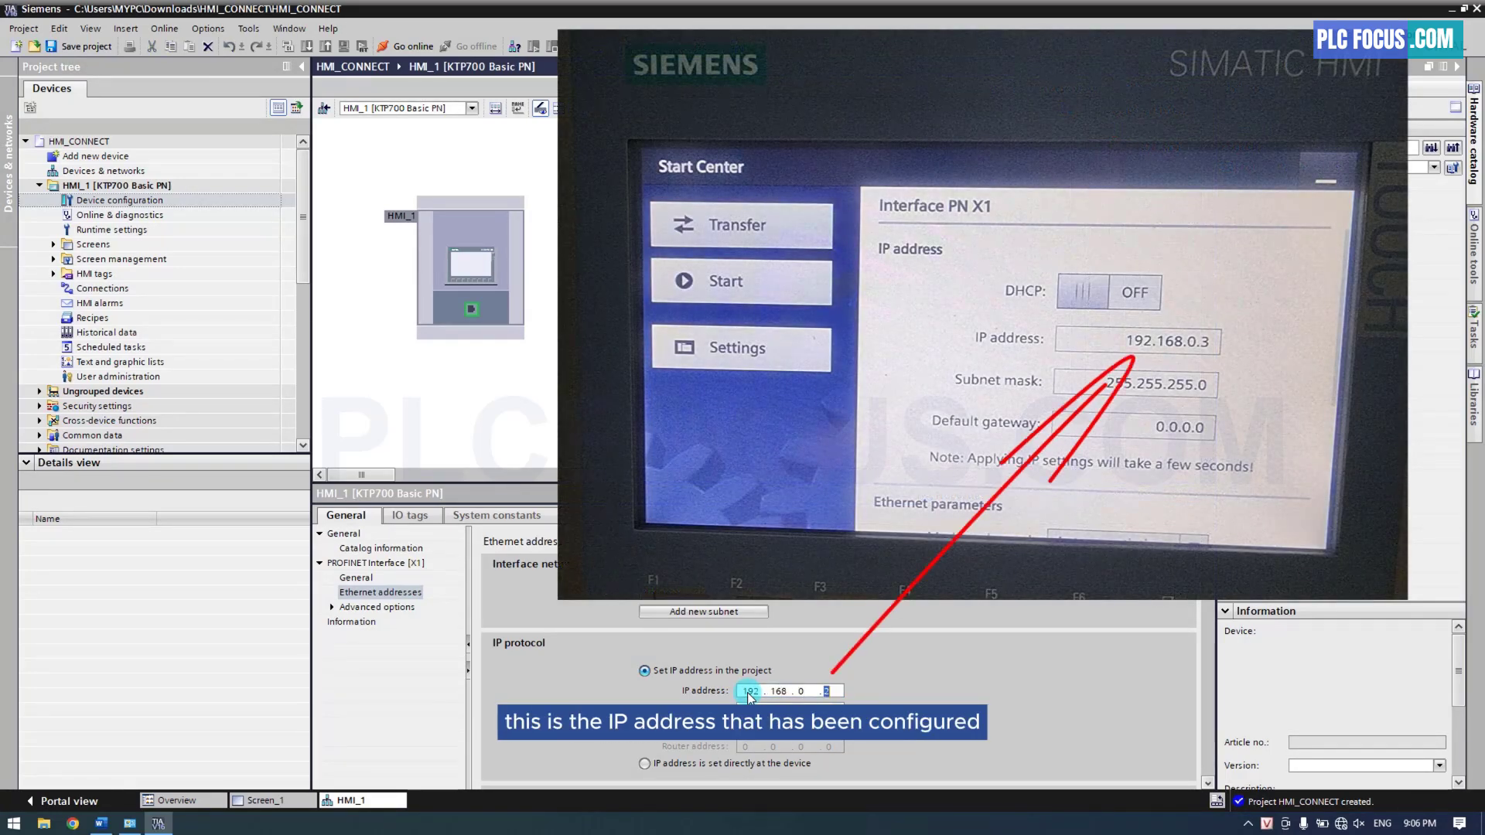
{"action": "type", "text": "3"}
{"action": "left_click", "coordinate": [750, 710]}
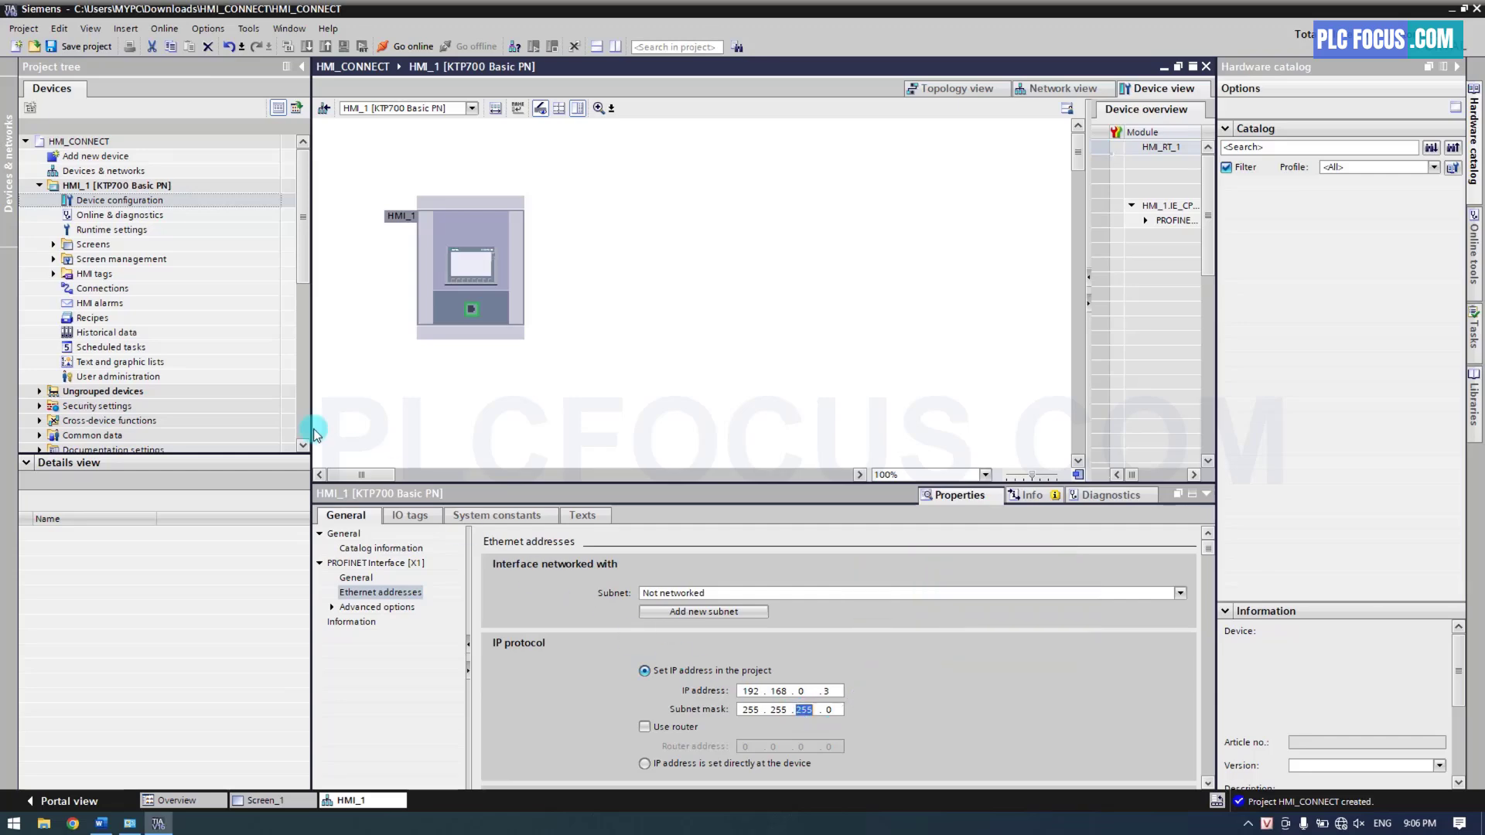
Open Screen_1 of HMI_1 in the screen editor.
{"action": "left_click", "coordinate": [93, 244]}
{"action": "left_click", "coordinate": [53, 244]}
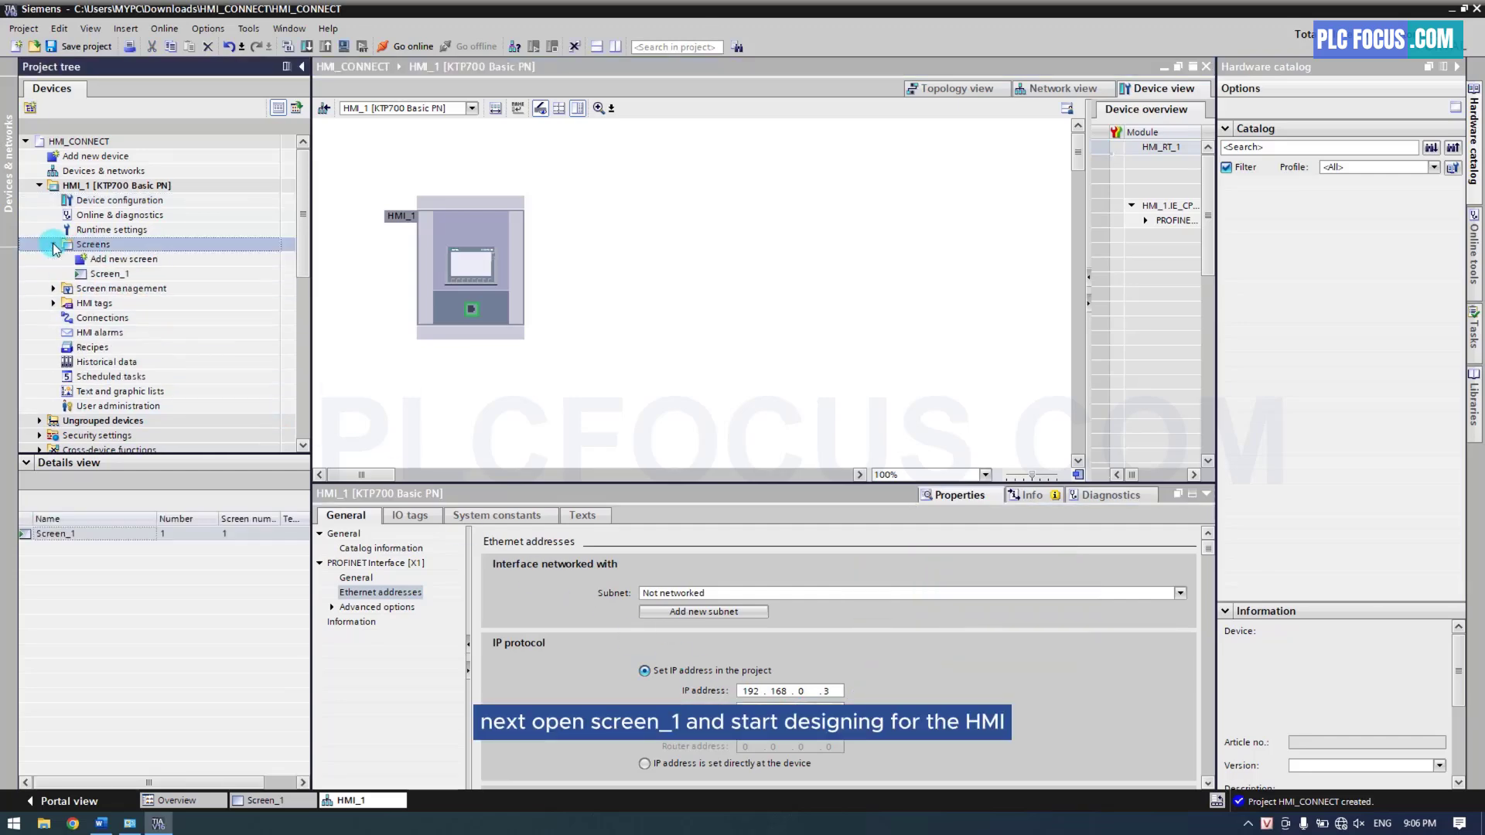
{"action": "double_click", "coordinate": [97, 275]}
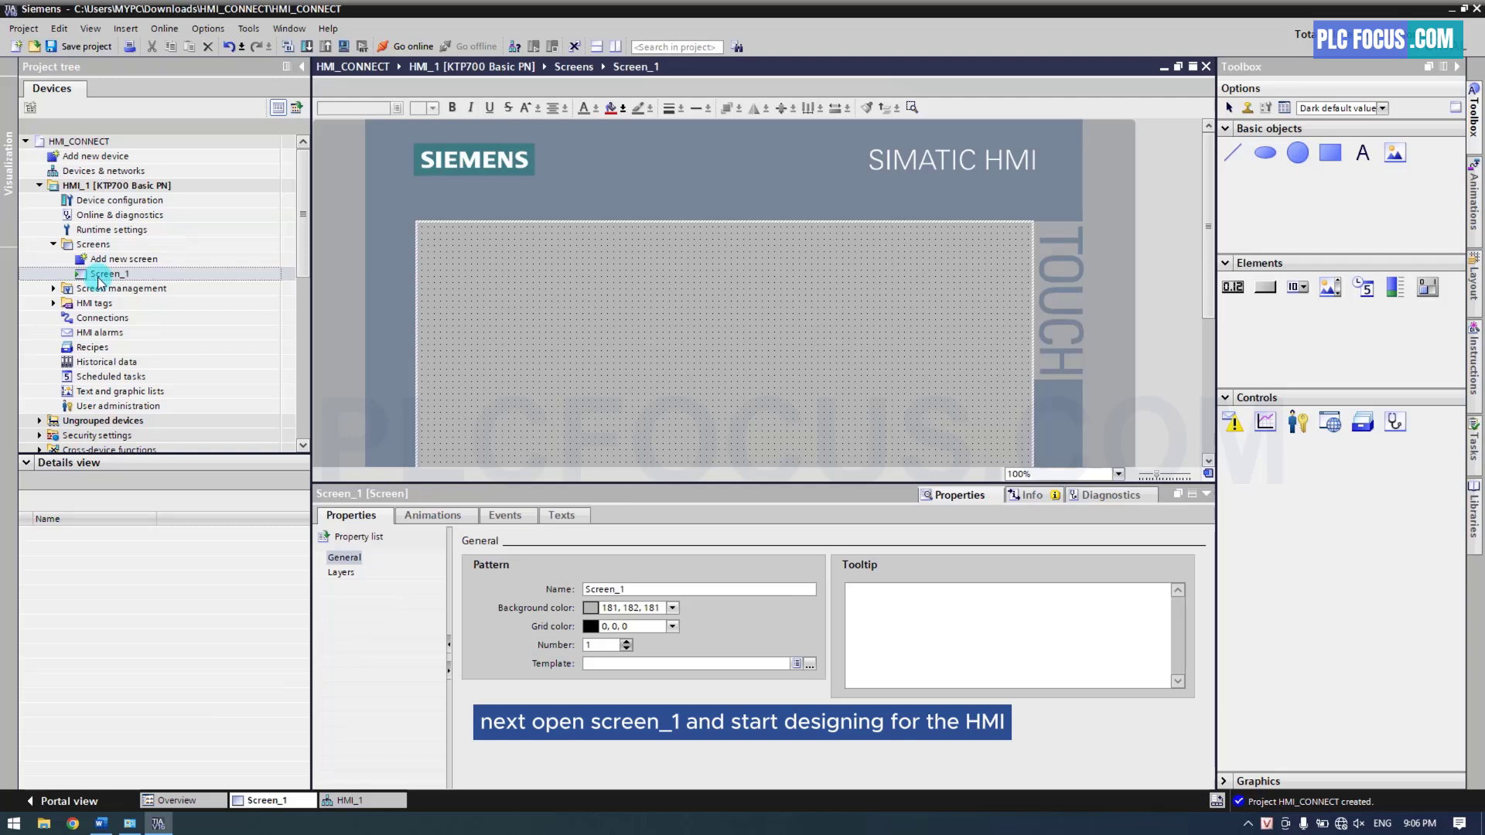
{"action": "left_click", "coordinate": [1206, 494]}
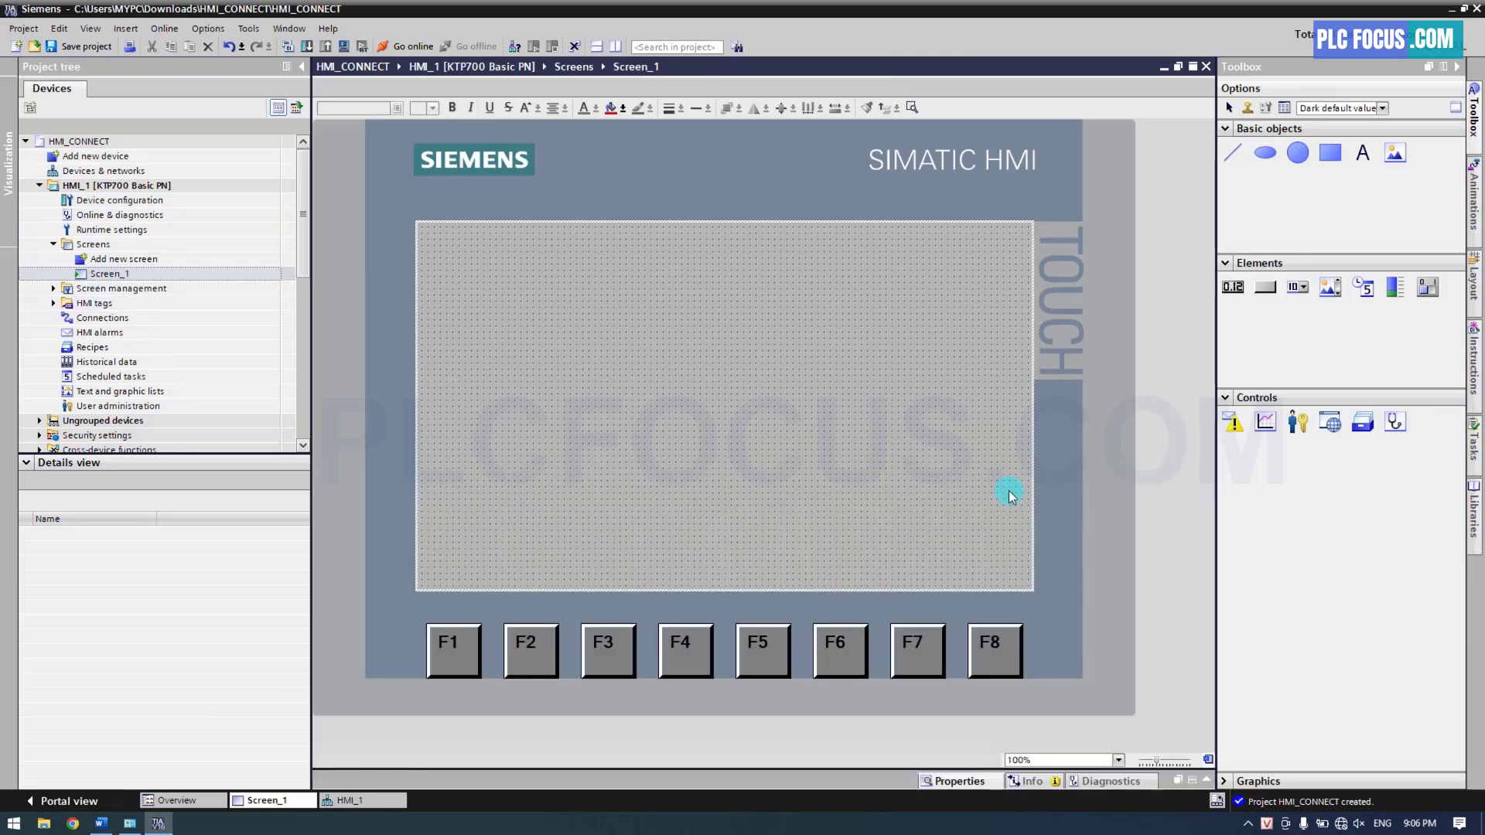
Add the text 'NGOCAUTOMATION SIEMENS HMI COURSE' in font size 25, centred near the top.
{"action": "left_click", "coordinate": [1363, 155]}
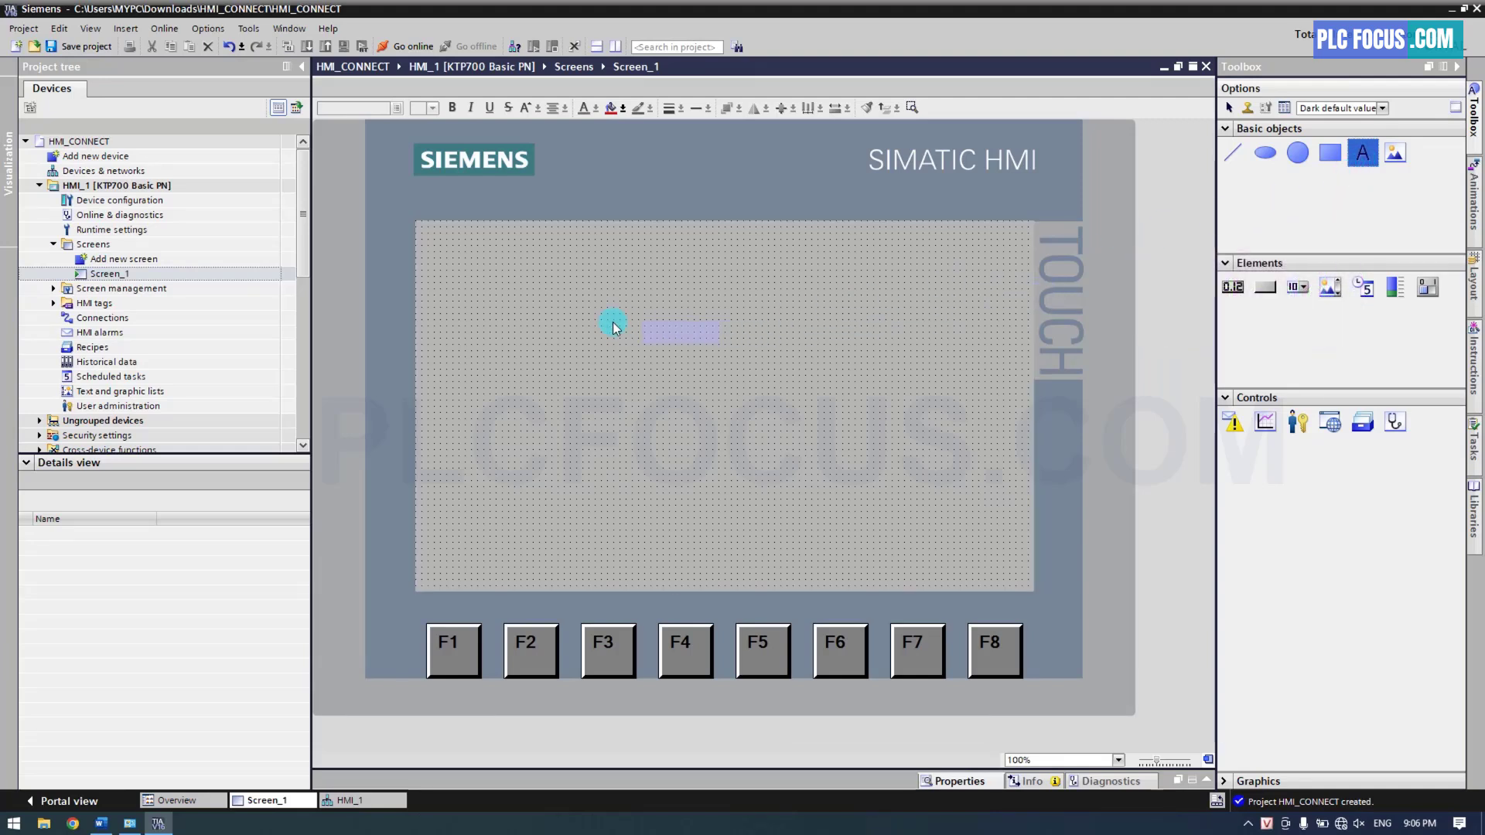
{"action": "left_click", "coordinate": [566, 330]}
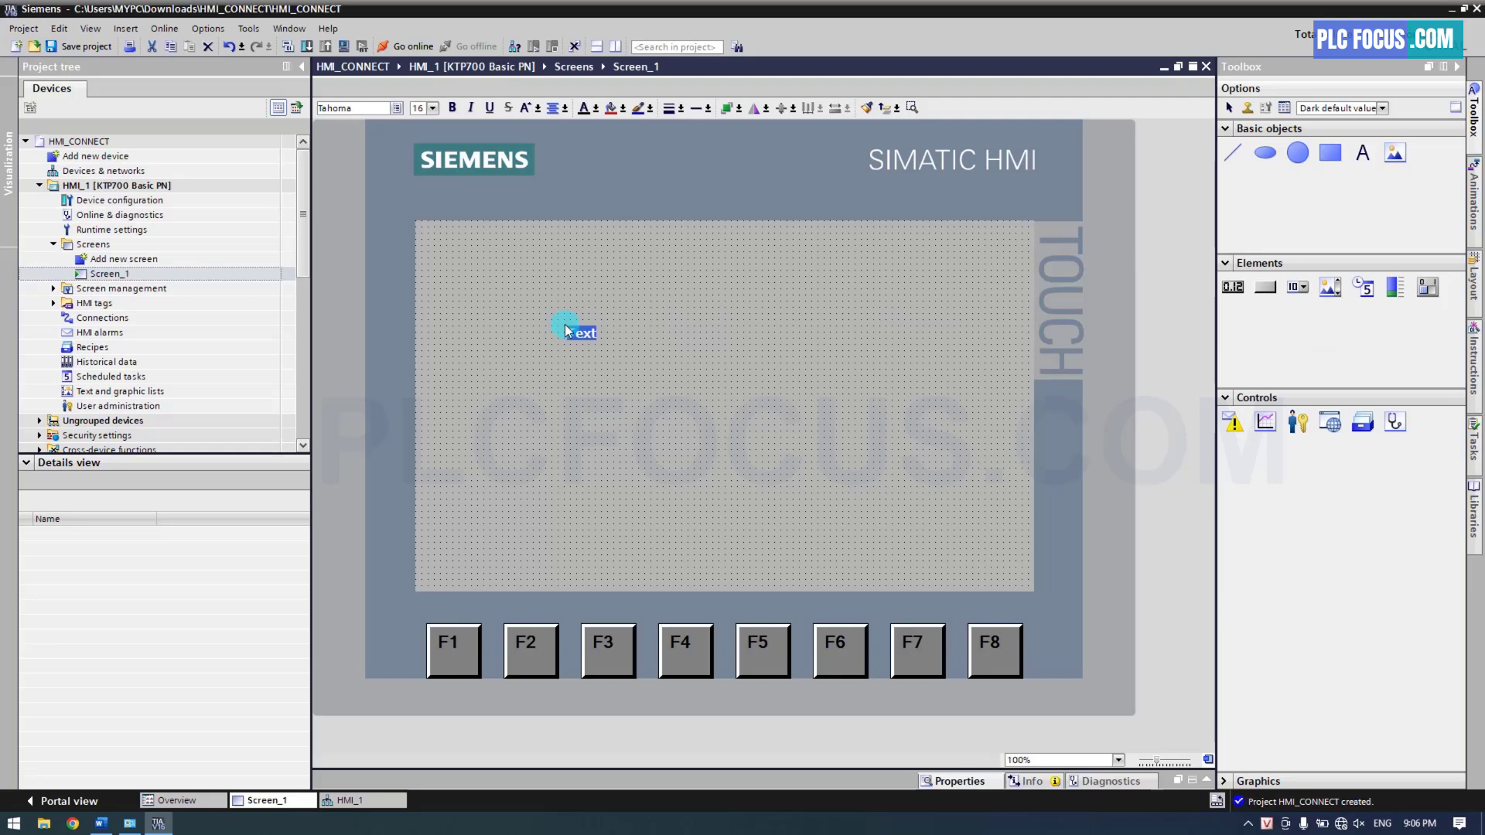
{"action": "type", "text": "GOCAUTOMATION SIEMENS HMI COURSE"}
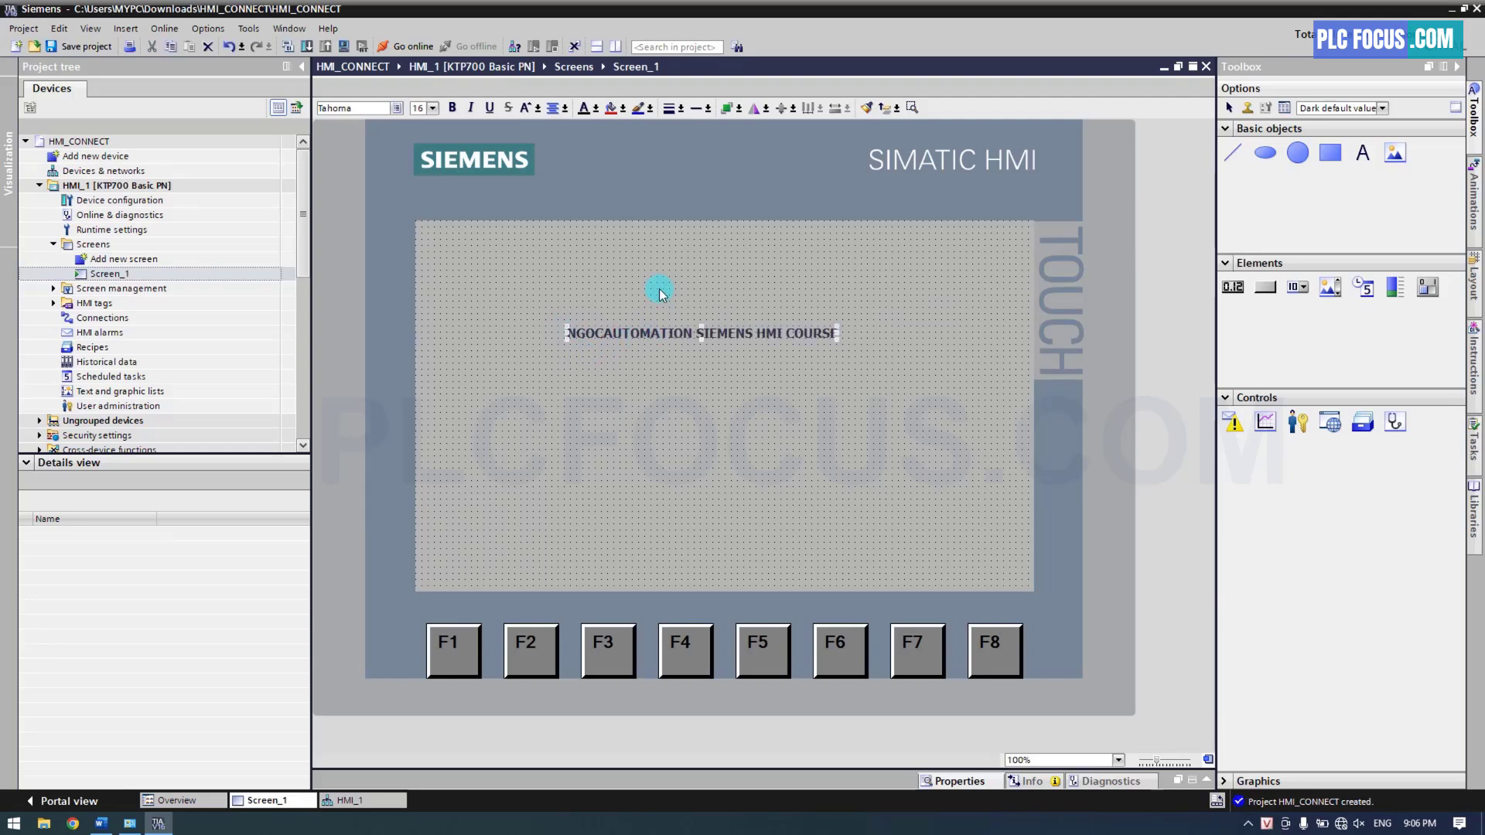
{"action": "left_click_drag", "start_coordinate": [660, 294], "coordinate": [659, 292]}
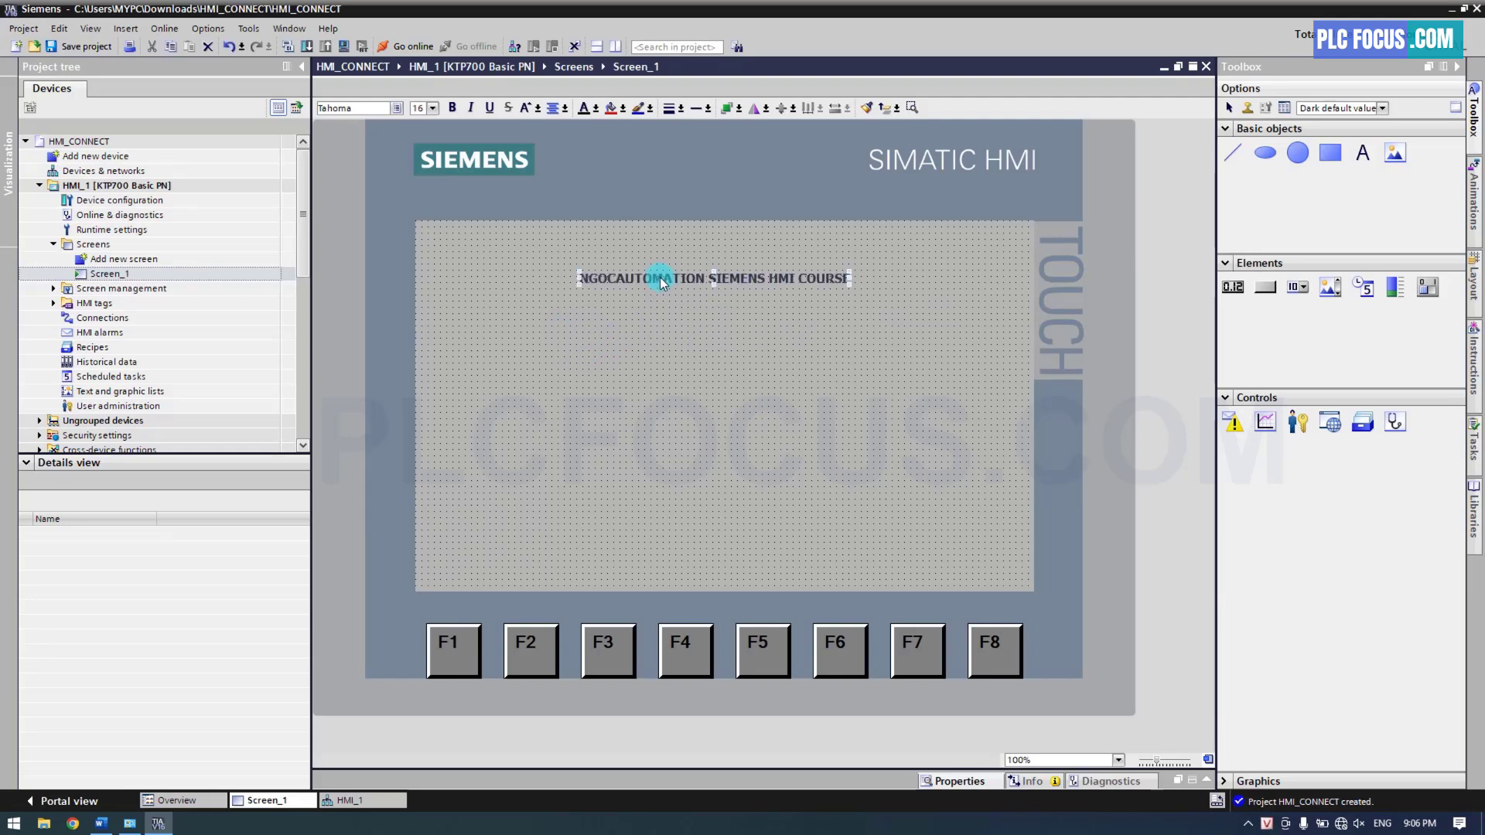
{"action": "left_click", "coordinate": [434, 108]}
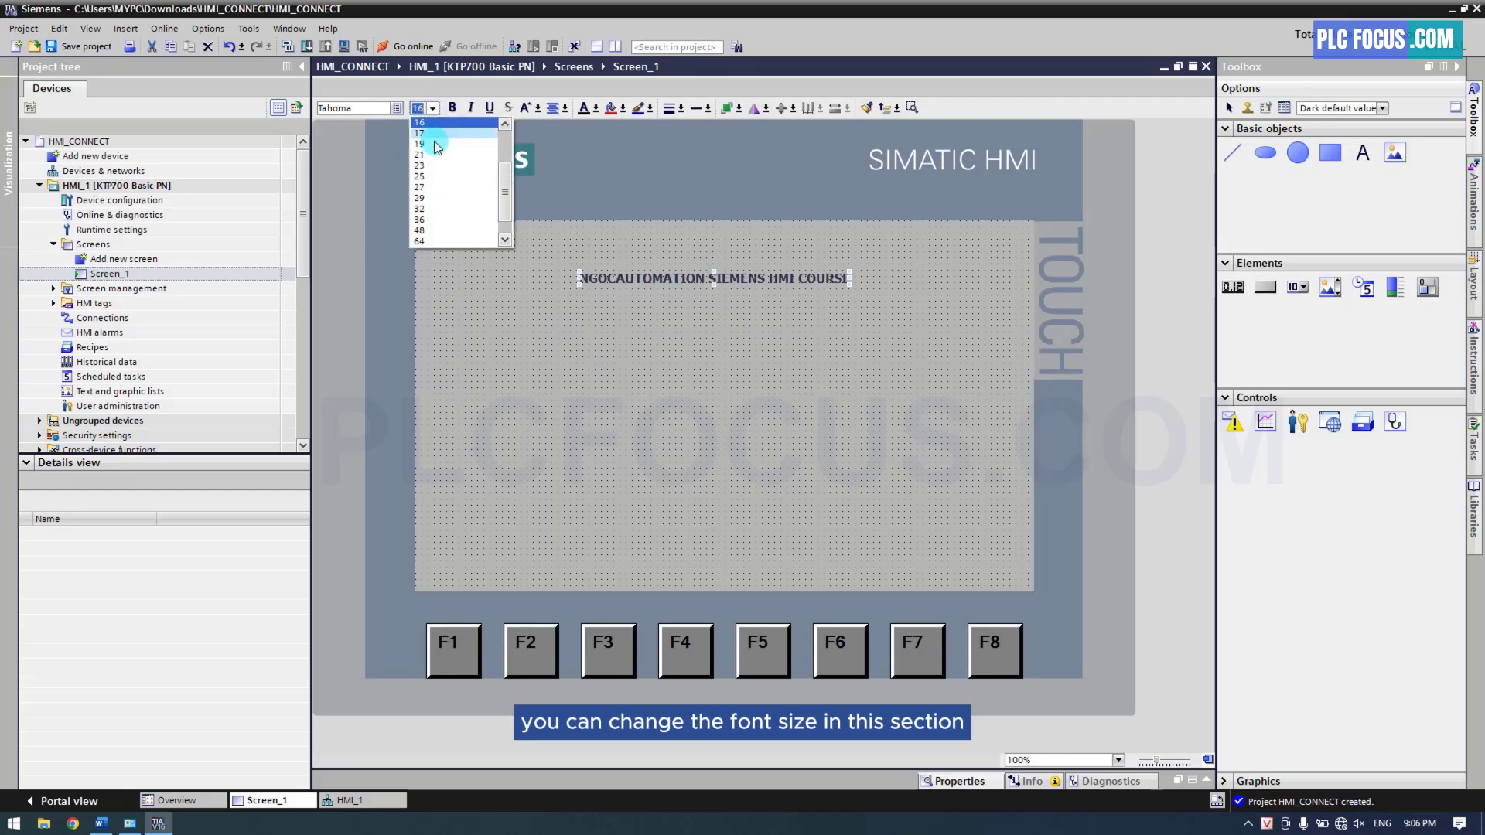
{"action": "left_click", "coordinate": [426, 177]}
{"action": "left_click_drag", "start_coordinate": [674, 284], "coordinate": [637, 349]}
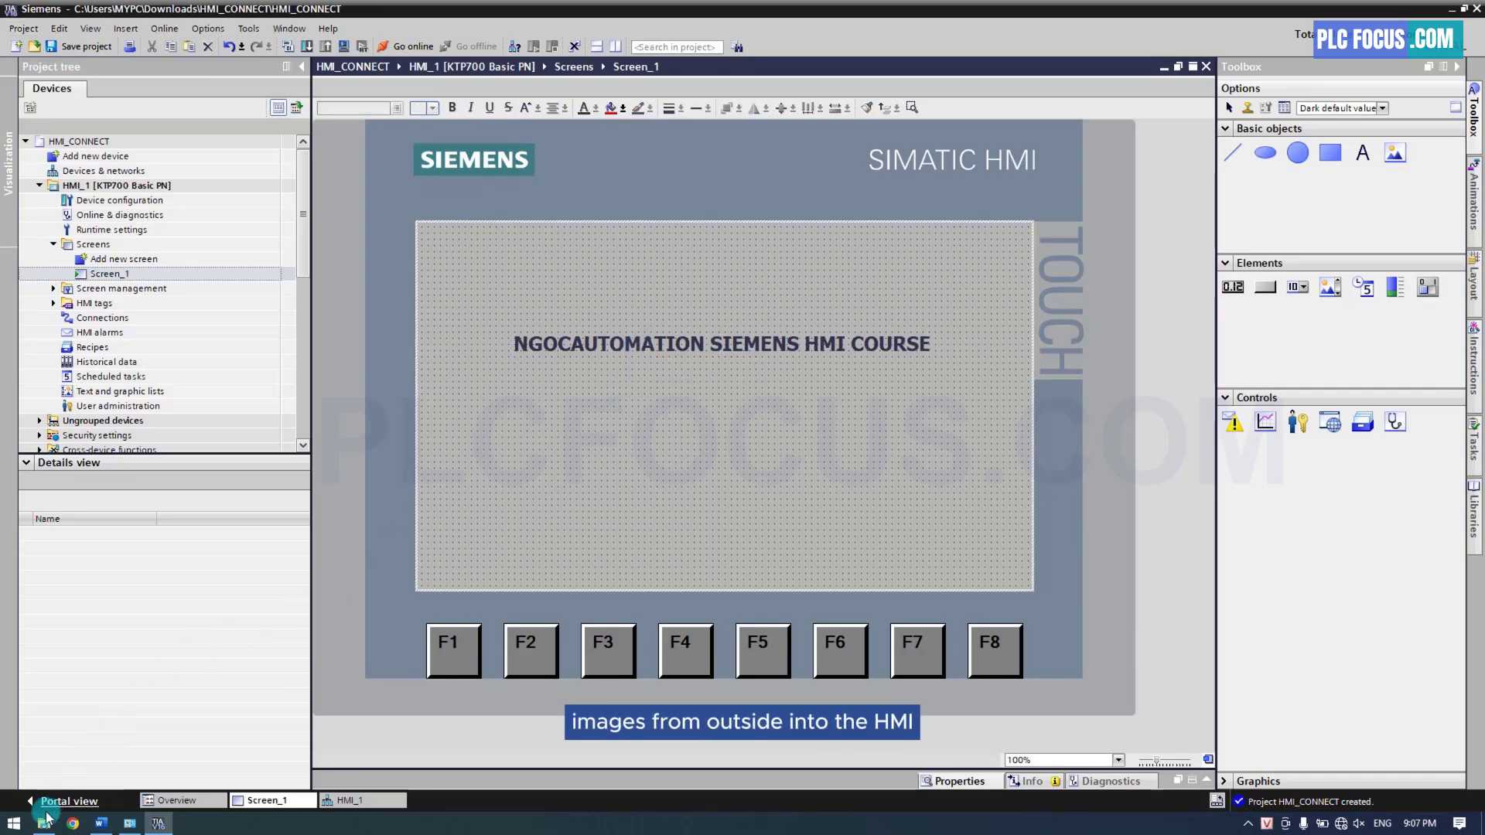
Drag the Ngoc auto logo from Downloads onto Screen_1, shrink it to 105 by 105, and centre it above the heading.
{"action": "left_click", "coordinate": [45, 824]}
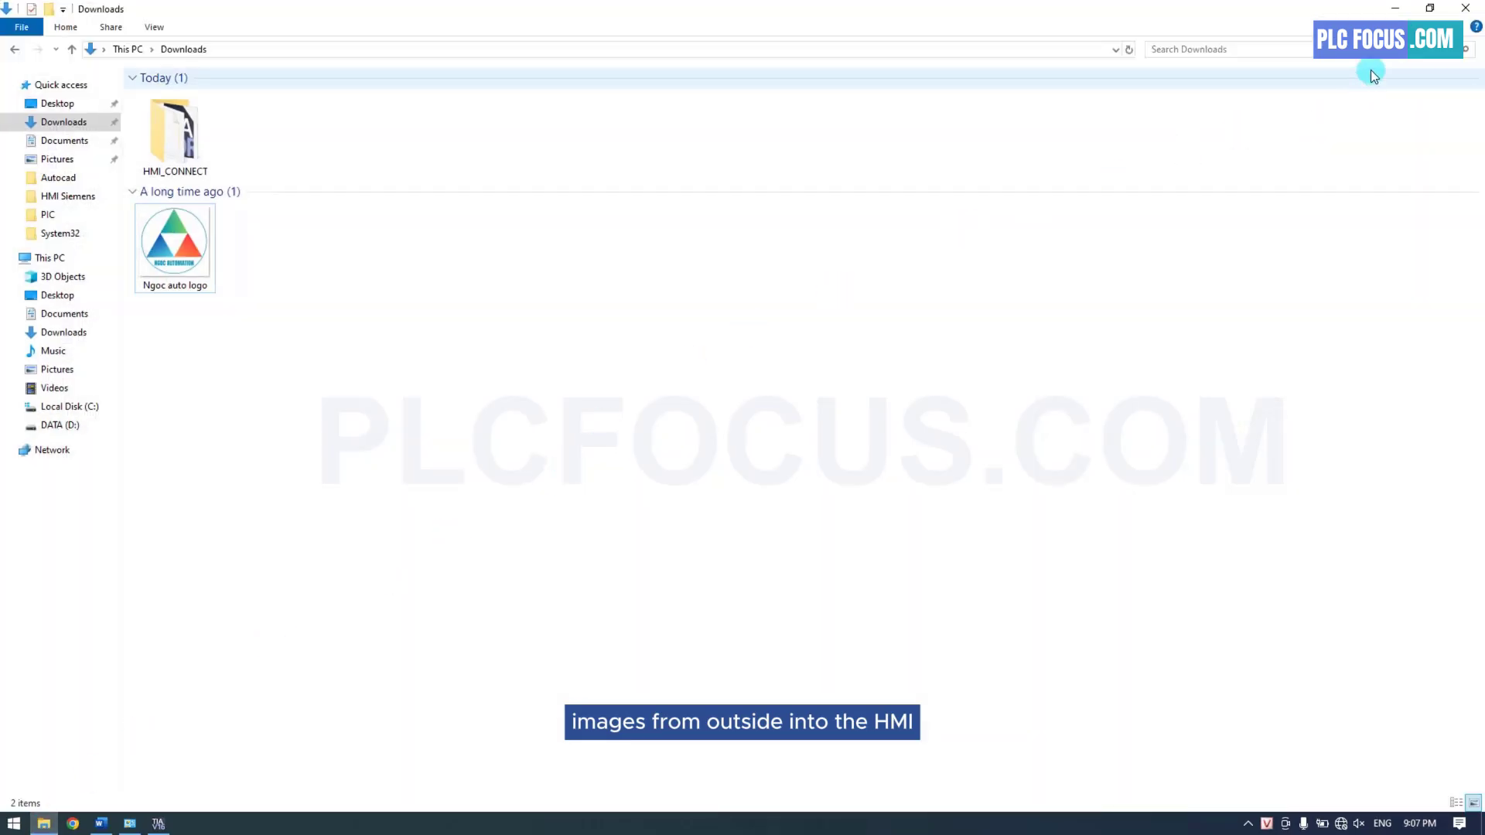
{"action": "left_click", "coordinate": [1430, 9]}
{"action": "left_click_drag", "start_coordinate": [1080, 113], "coordinate": [1481, 222]}
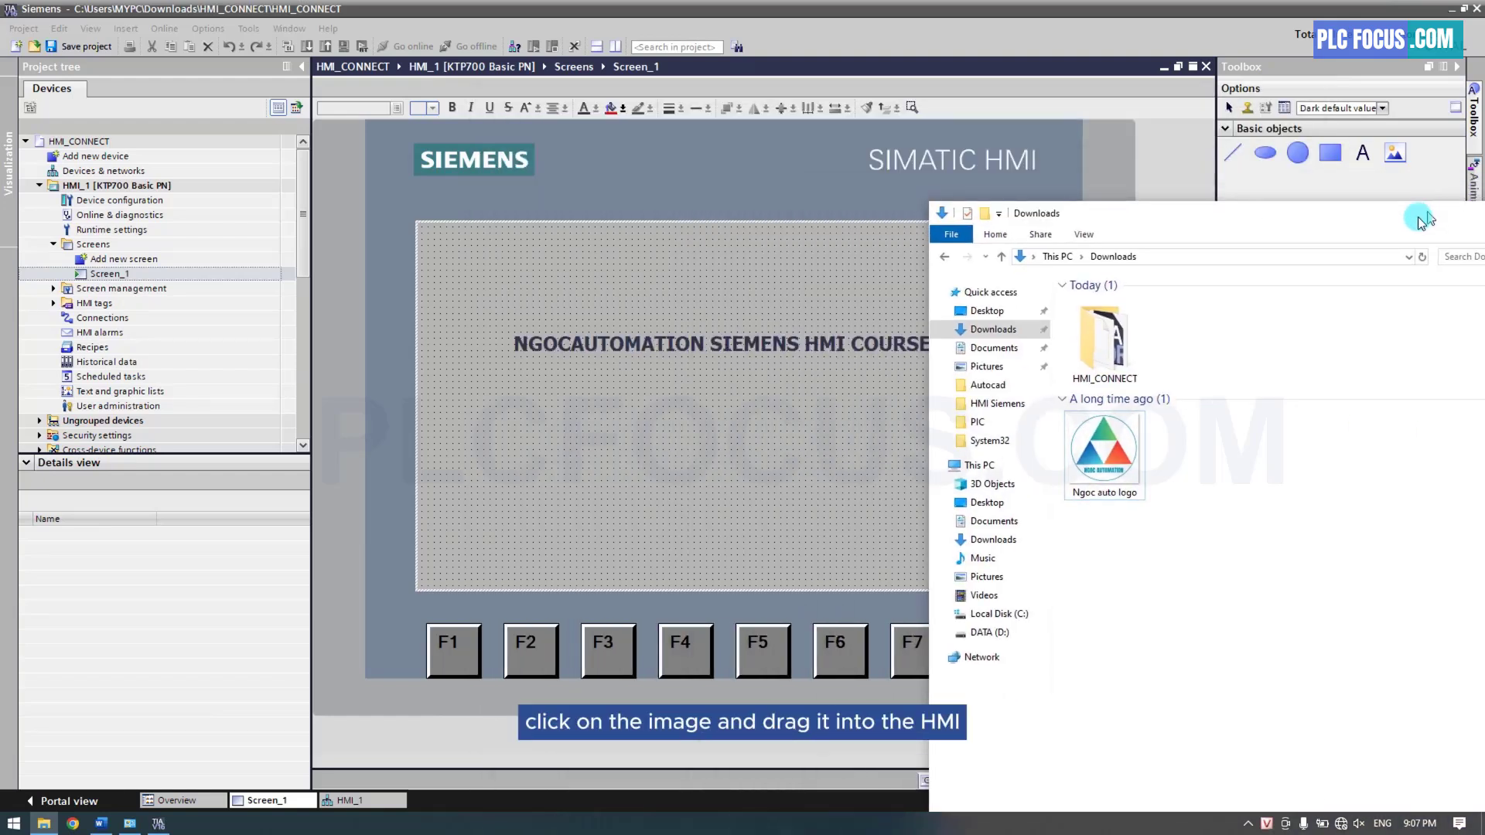
{"action": "left_click_drag", "start_coordinate": [1103, 452], "coordinate": [694, 381]}
{"action": "left_click", "coordinate": [513, 449]}
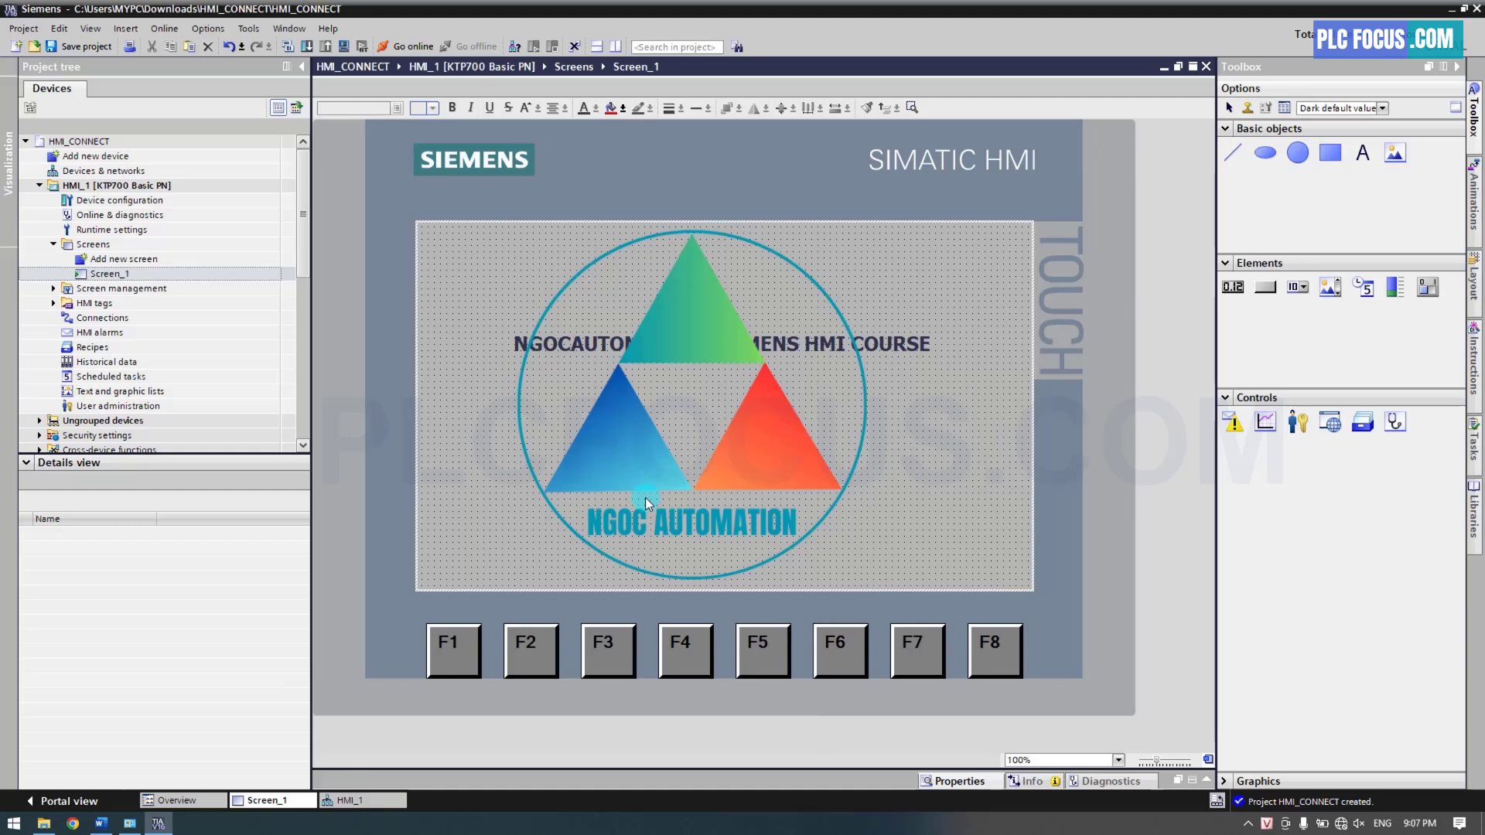
{"action": "left_click_drag", "start_coordinate": [877, 594], "coordinate": [754, 292]}
{"action": "left_click", "coordinate": [737, 398]}
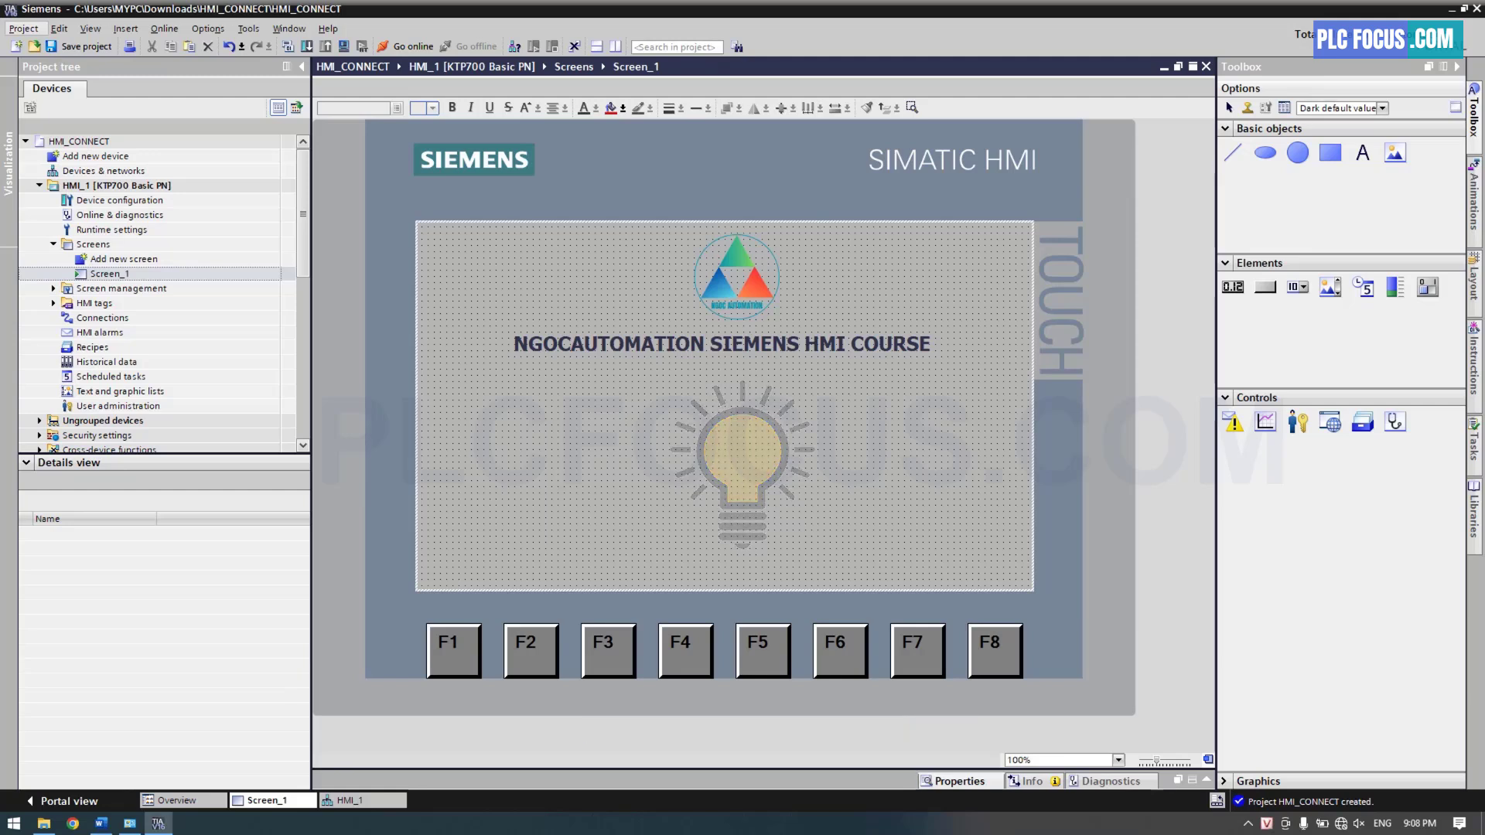
Add a new HMI tag table and rename it TAG NOI.
{"action": "left_click", "coordinate": [54, 303]}
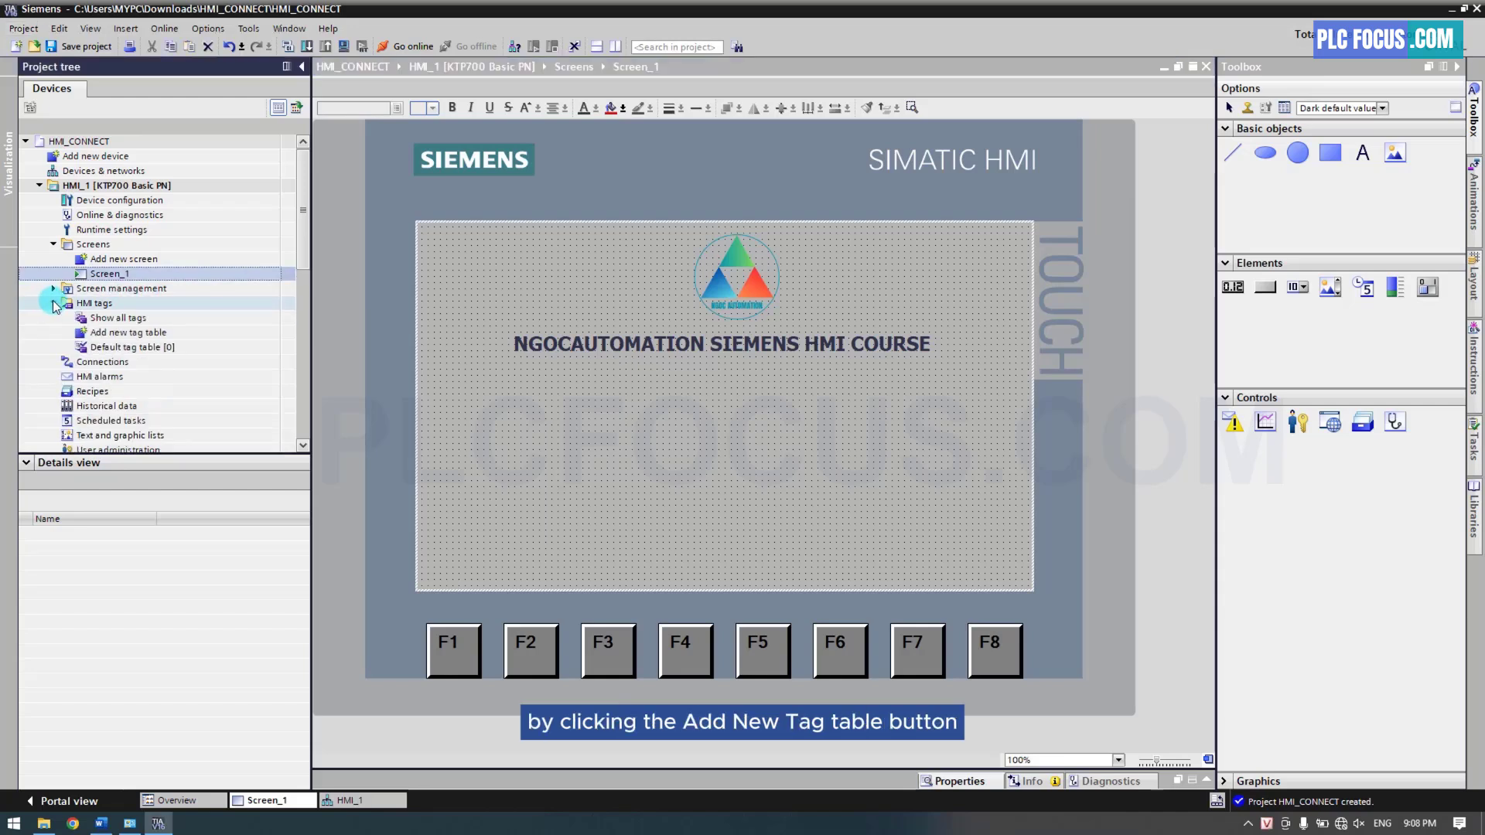
{"action": "double_click", "coordinate": [99, 334]}
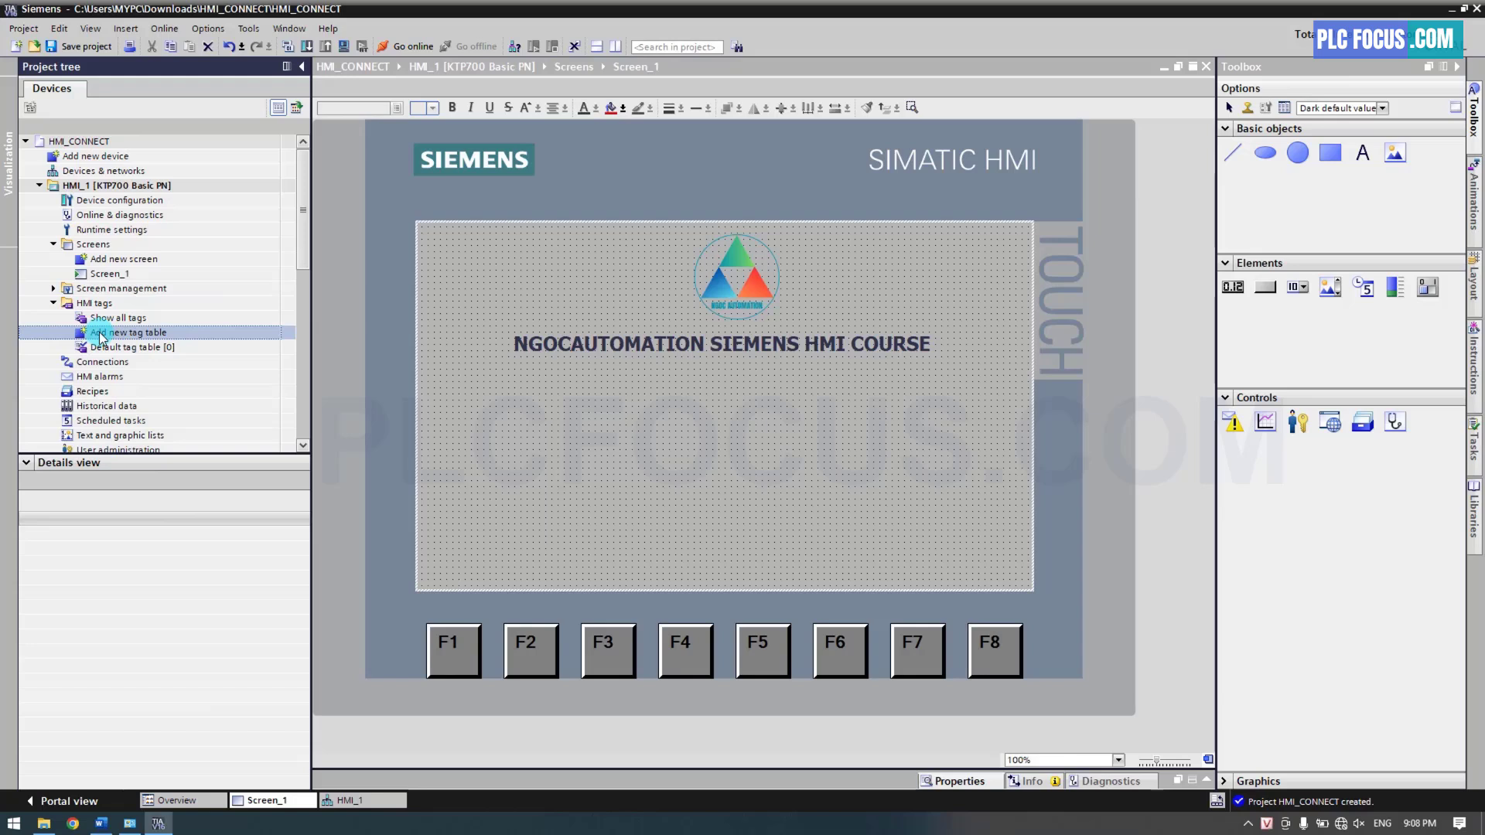
{"action": "left_click", "coordinate": [106, 364]}
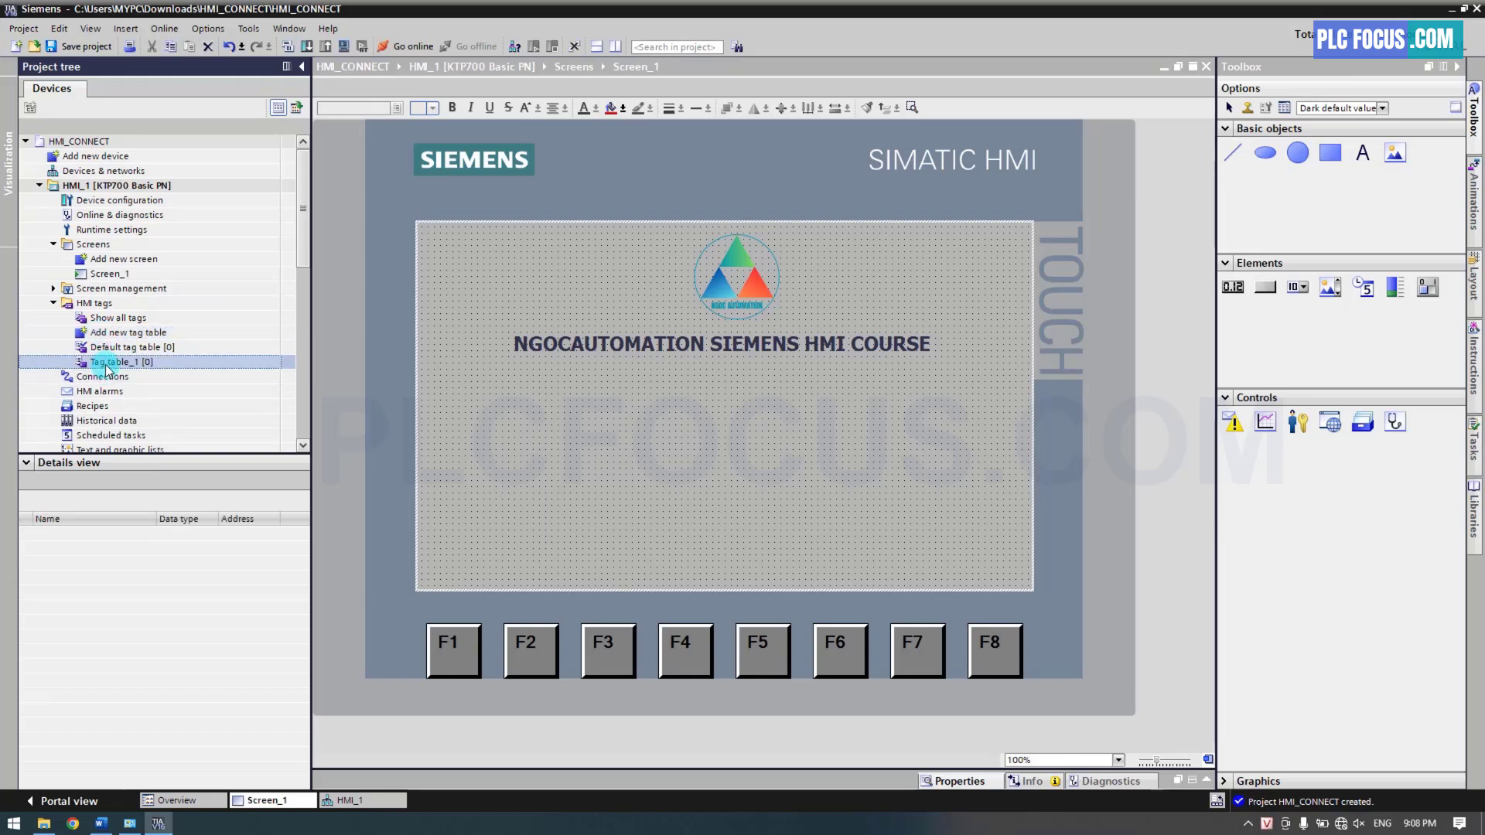
{"action": "left_click", "coordinate": [106, 363]}
{"action": "type", "text": "T"}
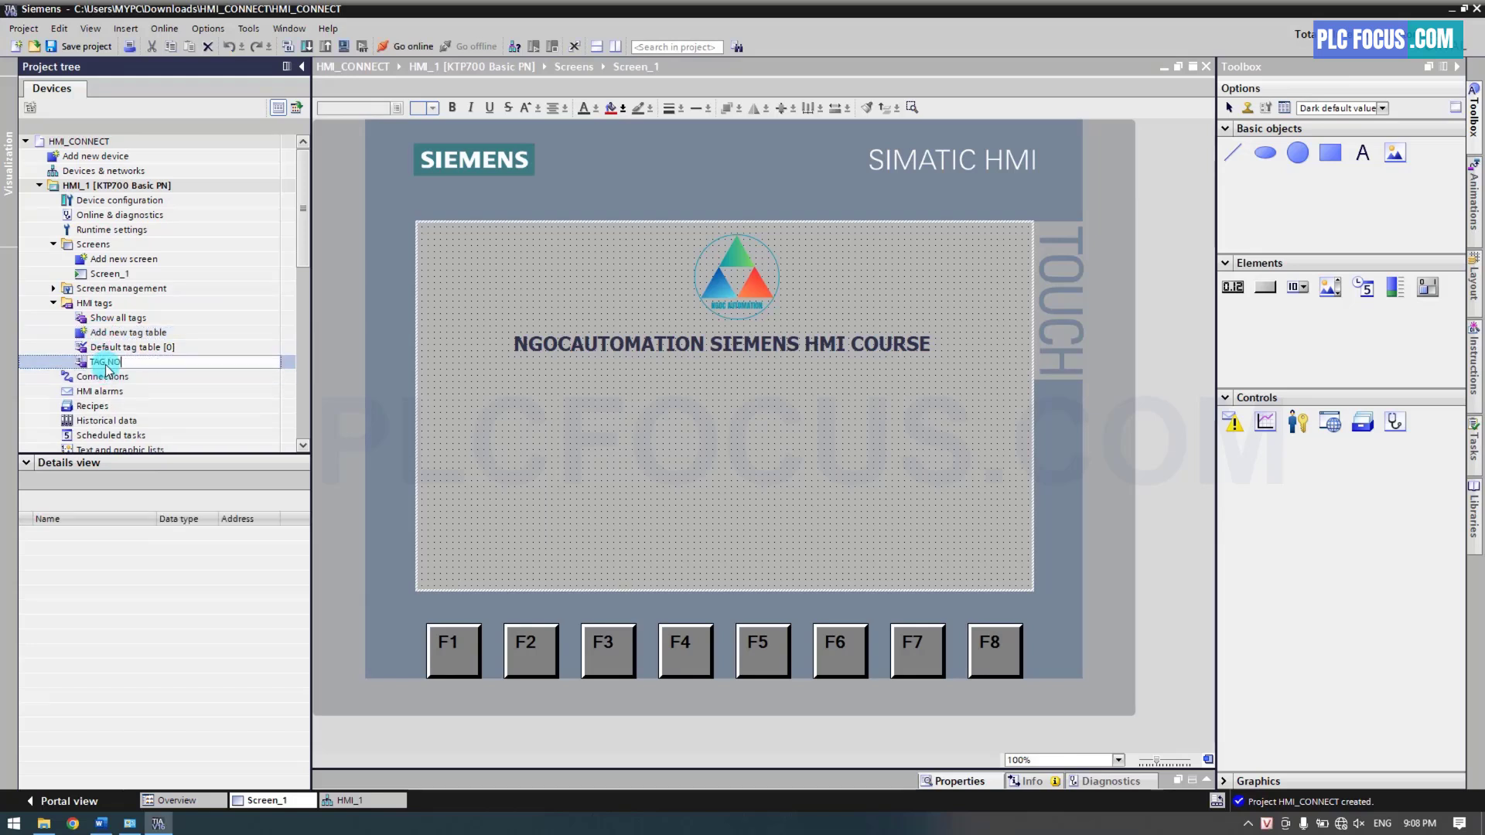
{"action": "type", "text": "AG NOI"}
{"action": "key", "text": "Return"}
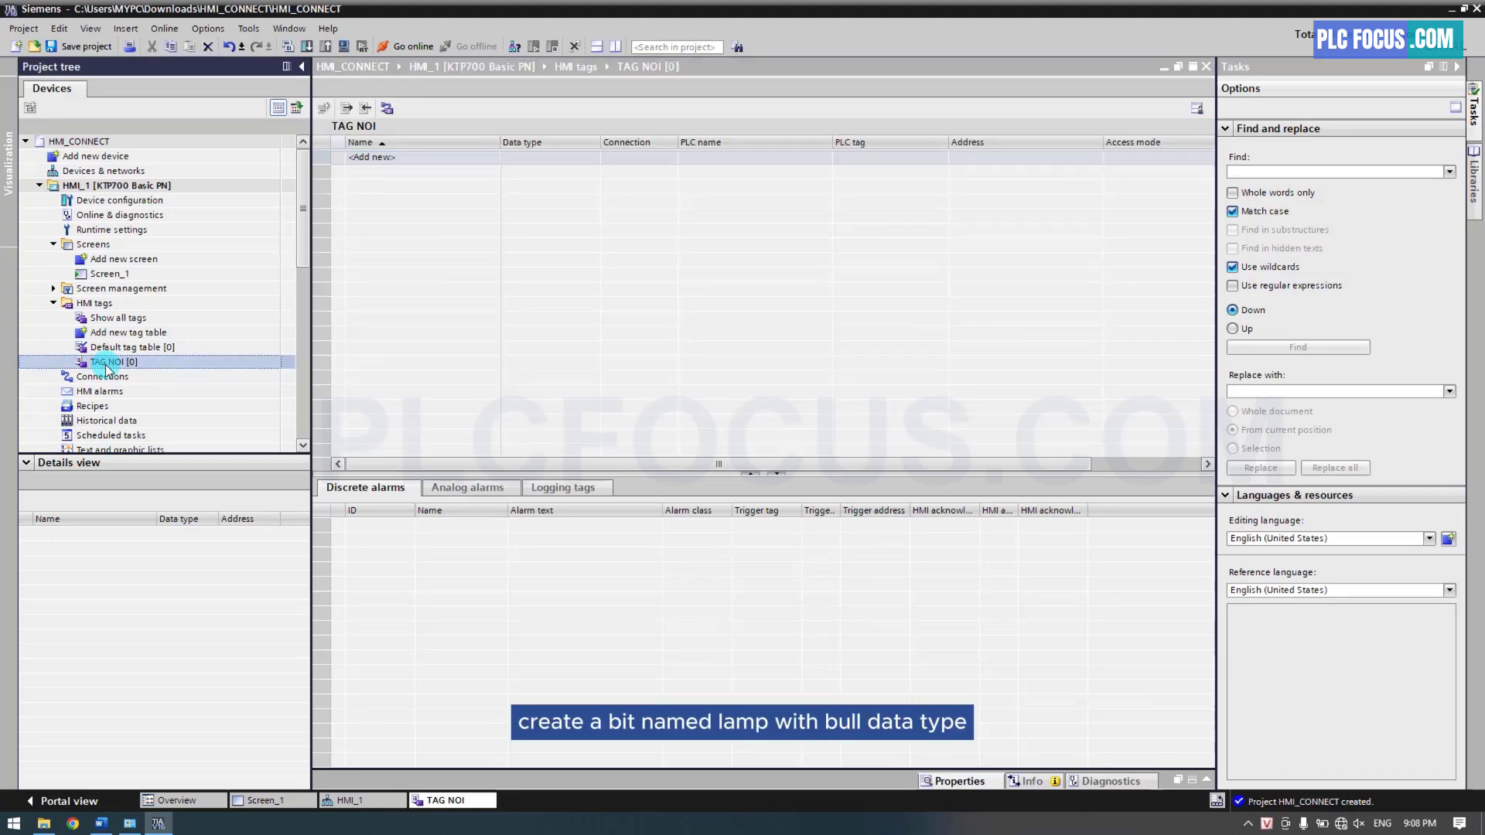
Add a tag named Den bao with data type Bool to TAG NOI.
{"action": "double_click", "coordinate": [410, 157]}
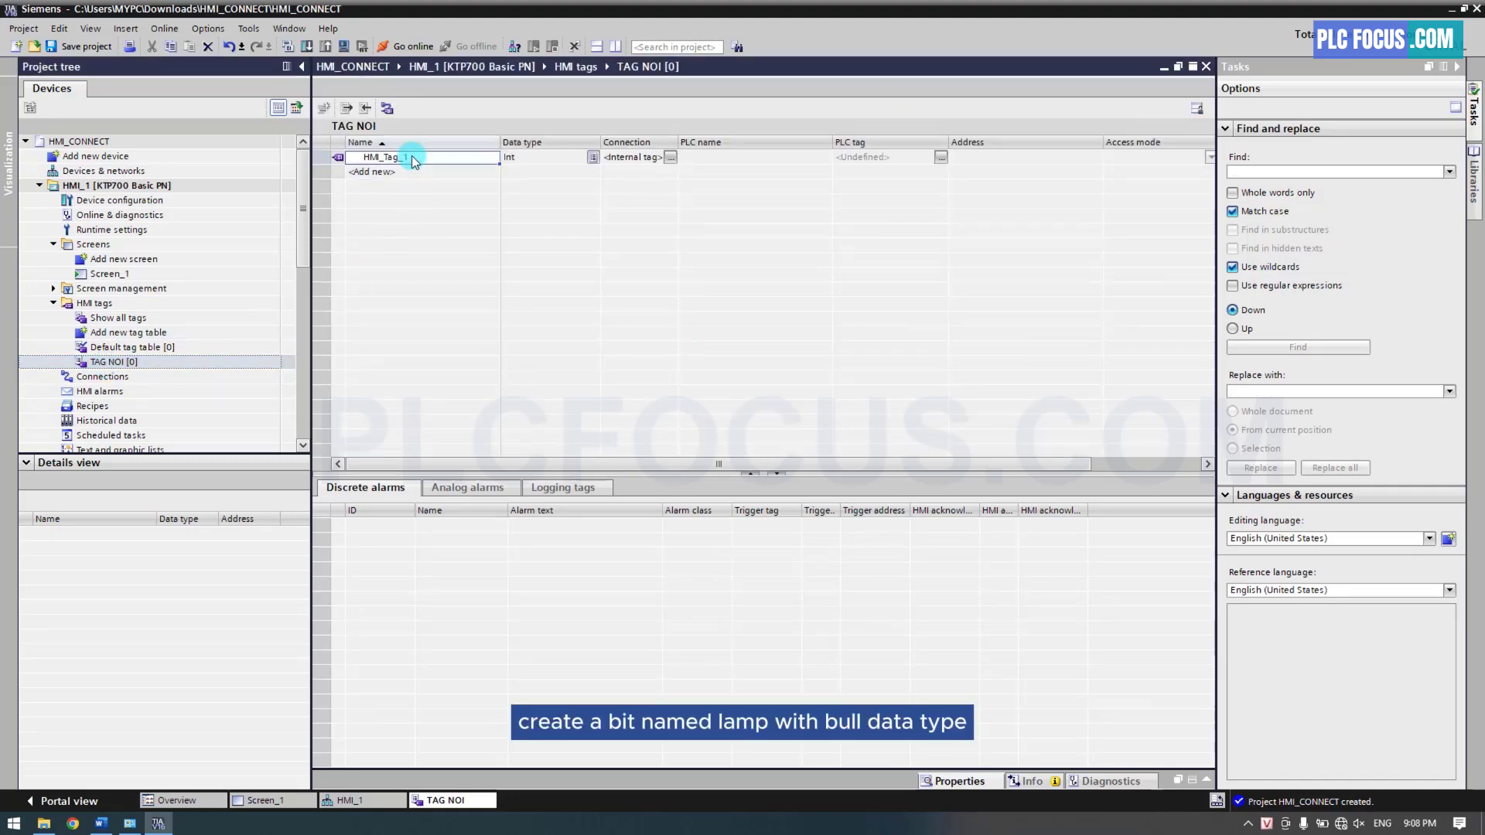
{"action": "type", "text": "Den bao"}
{"action": "key", "text": "Return"}
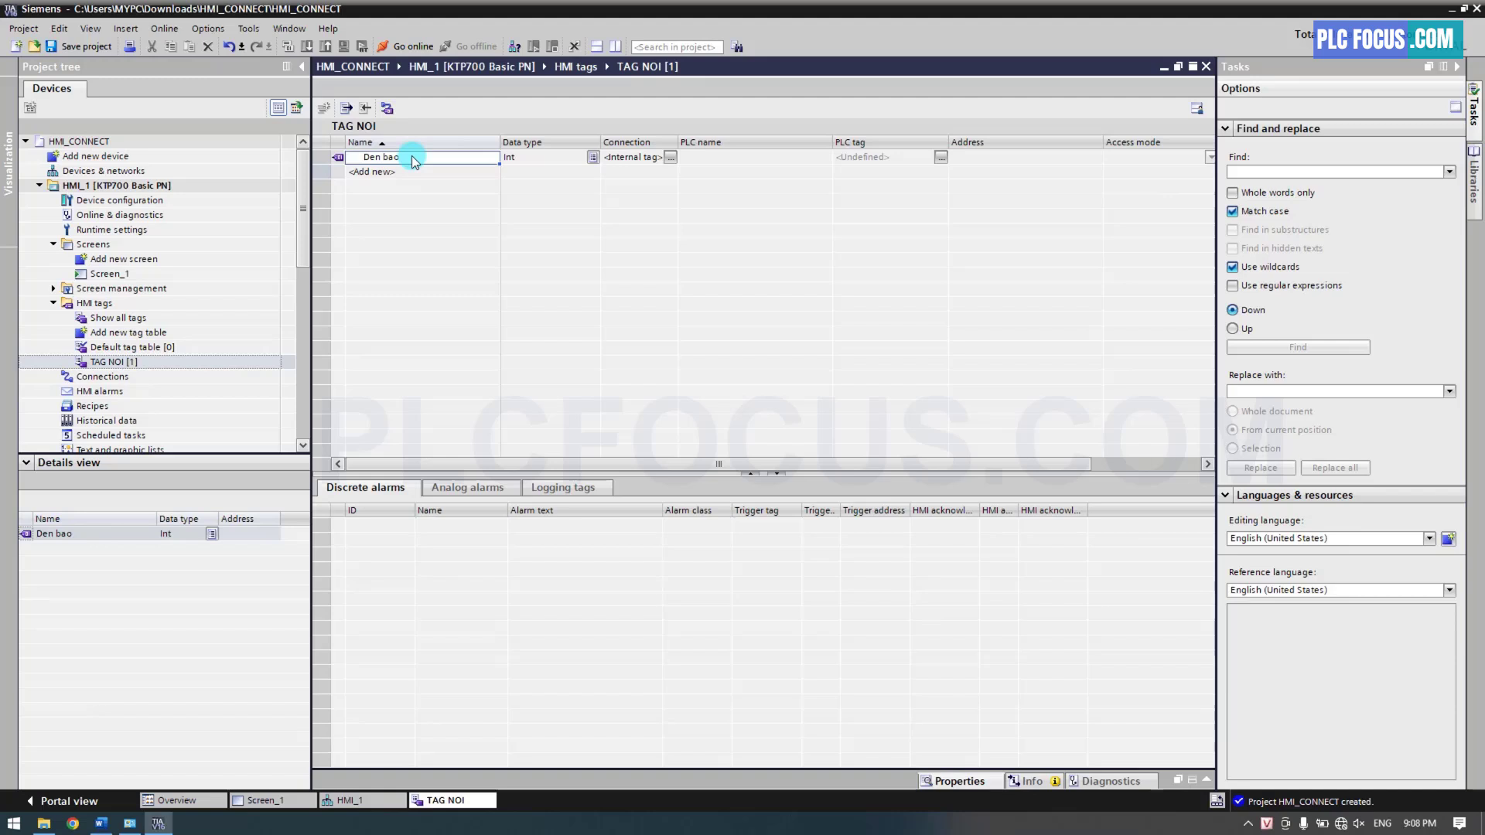
{"action": "left_click", "coordinate": [522, 160]}
{"action": "type", "text": "b"}
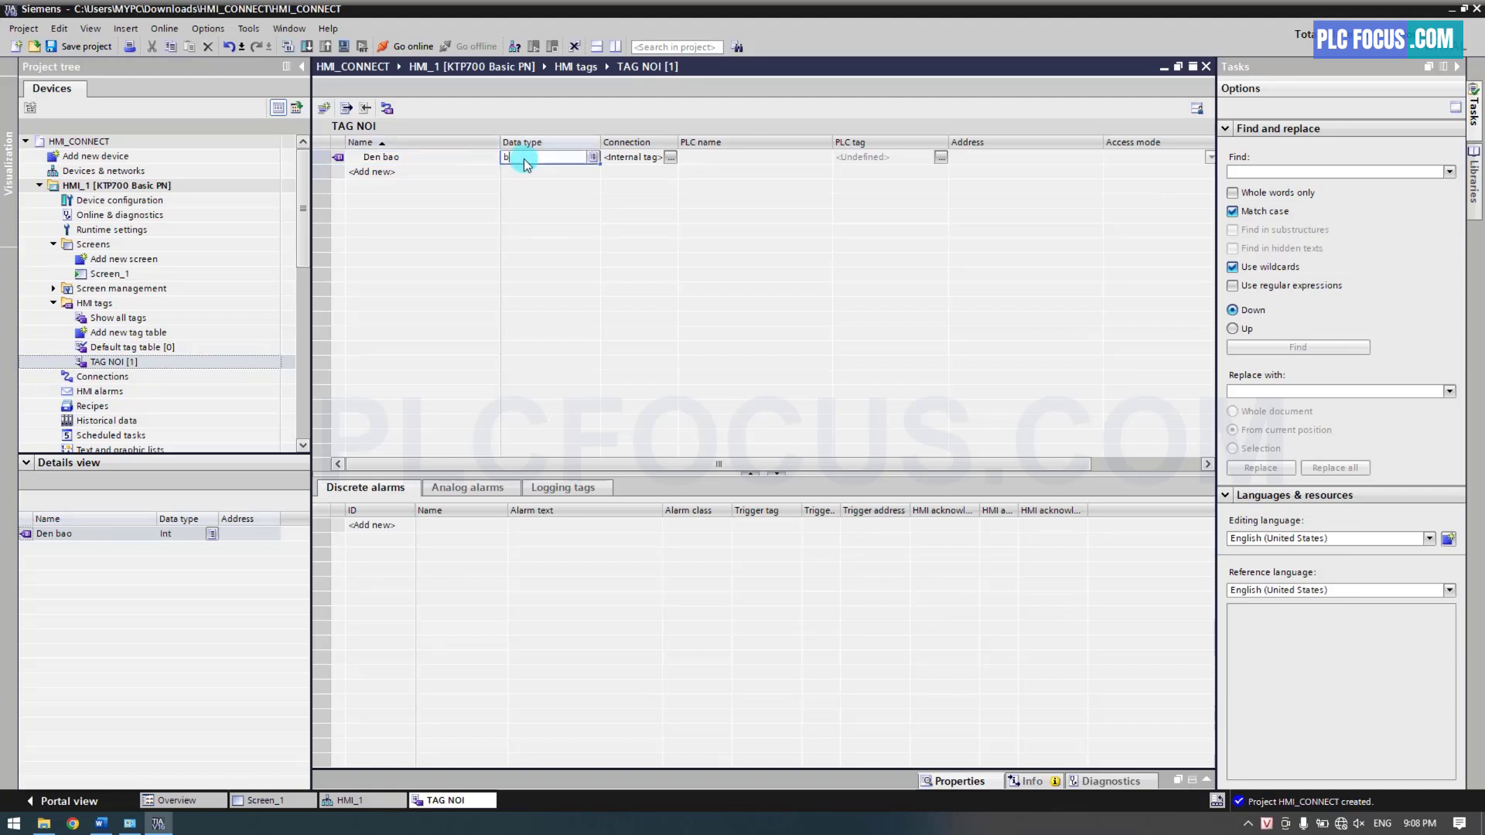
{"action": "type", "text": "ol"}
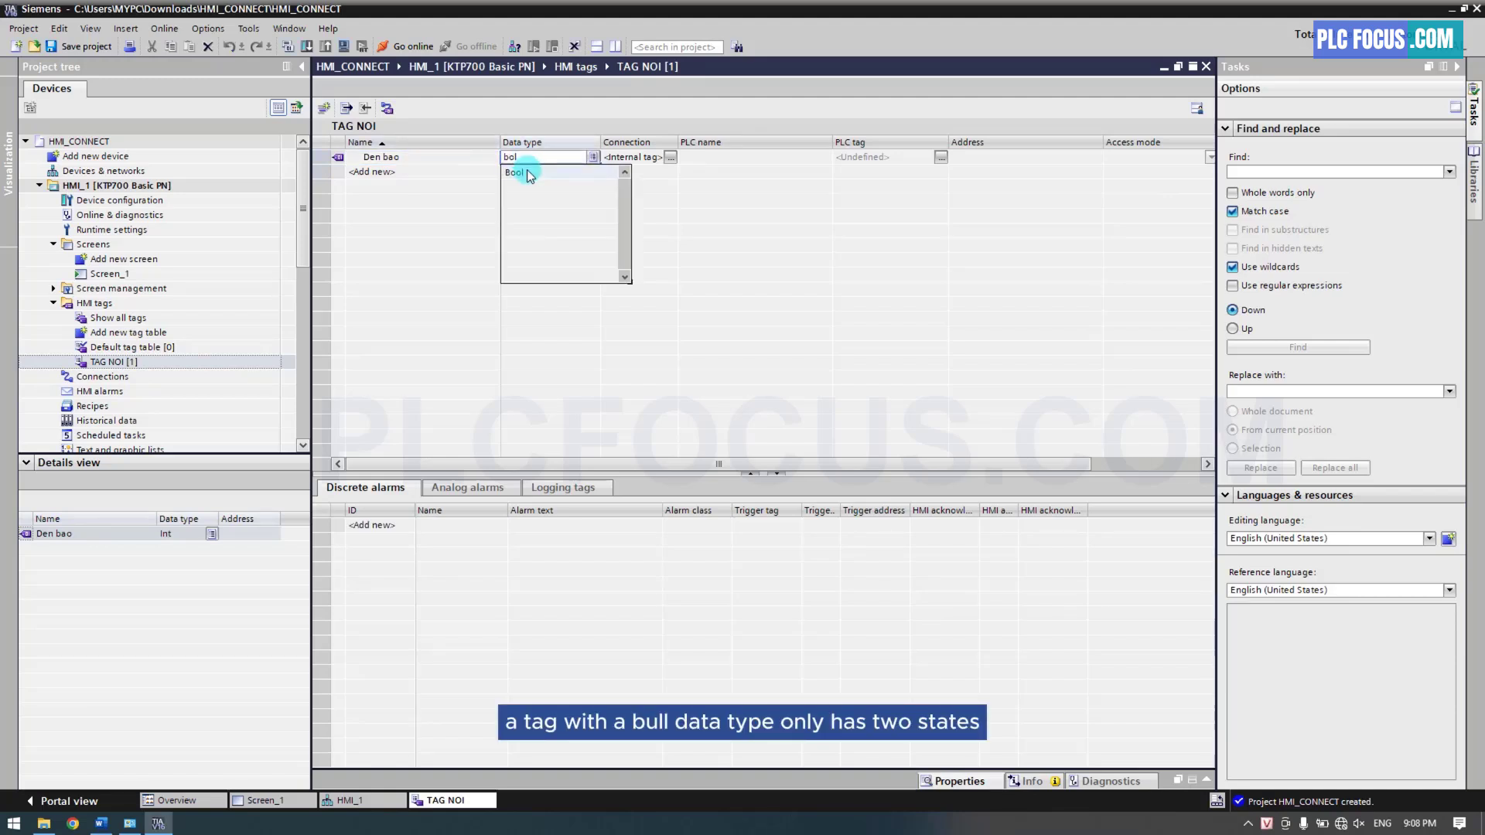
{"action": "left_click", "coordinate": [529, 173]}
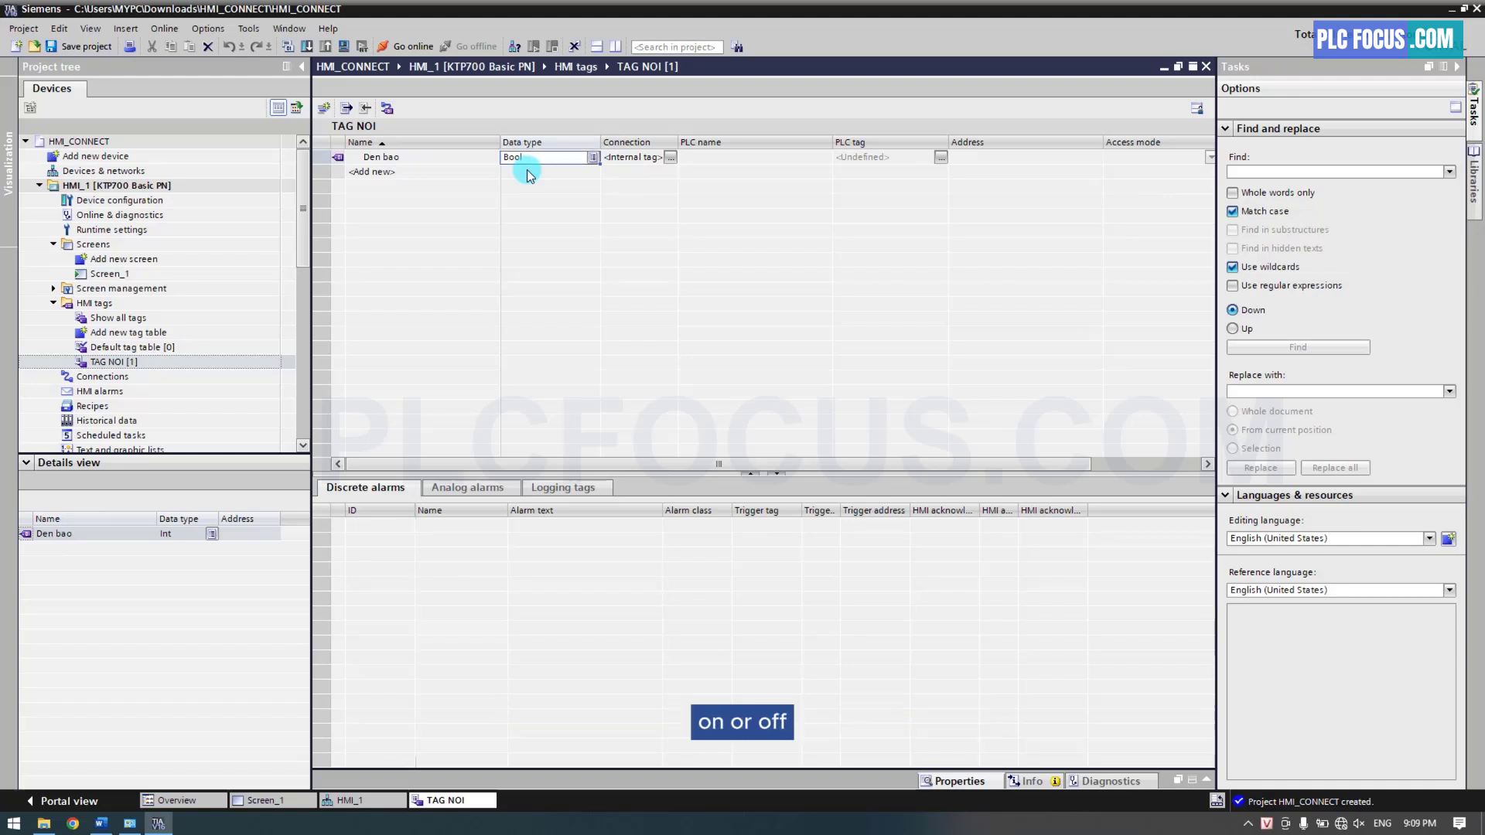
{"action": "left_click", "coordinate": [529, 175]}
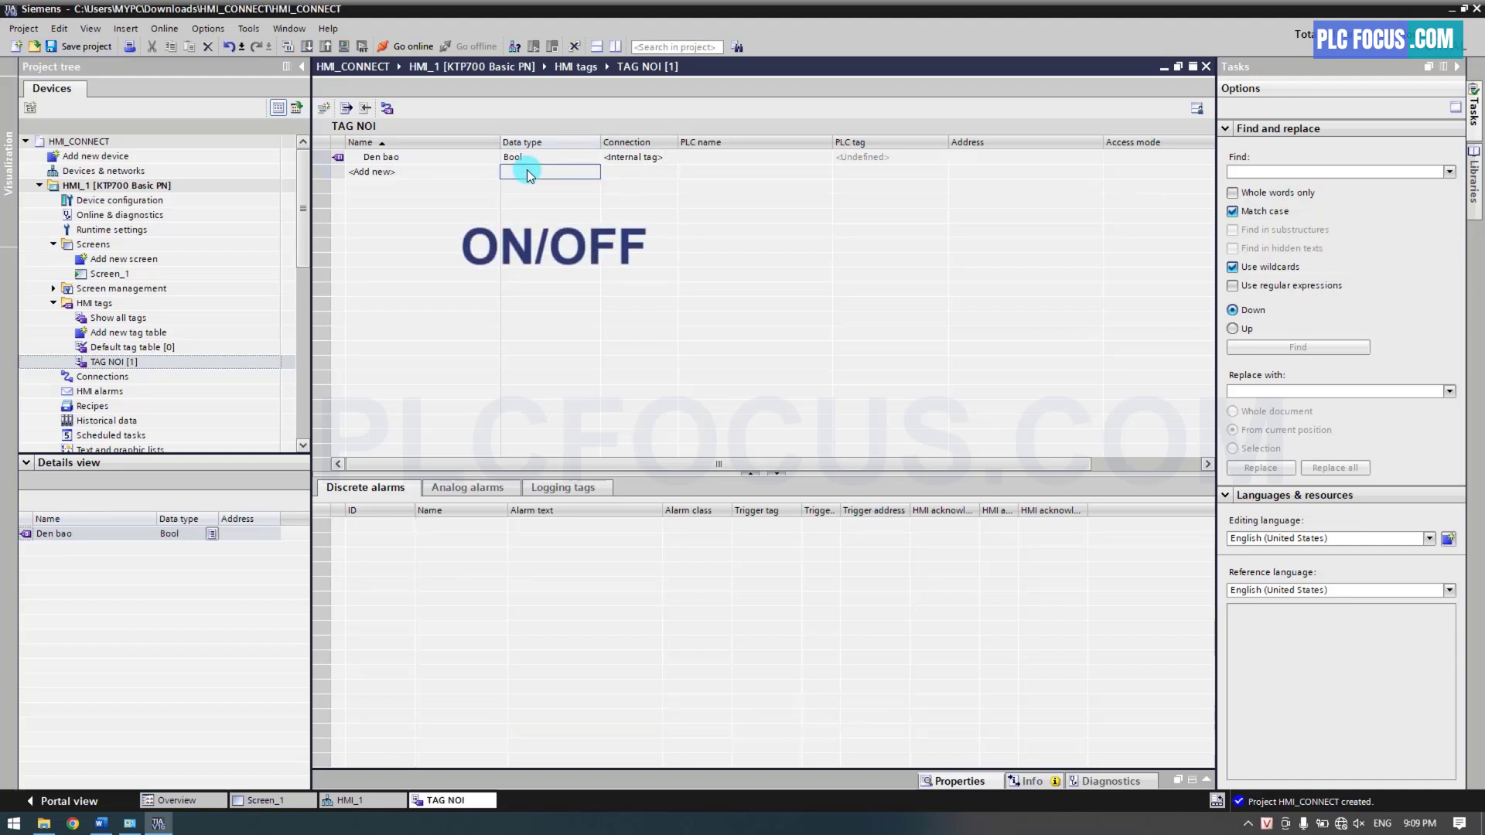
Draw a circle near the centre of Screen_1, below the heading.
{"action": "left_click", "coordinate": [128, 276]}
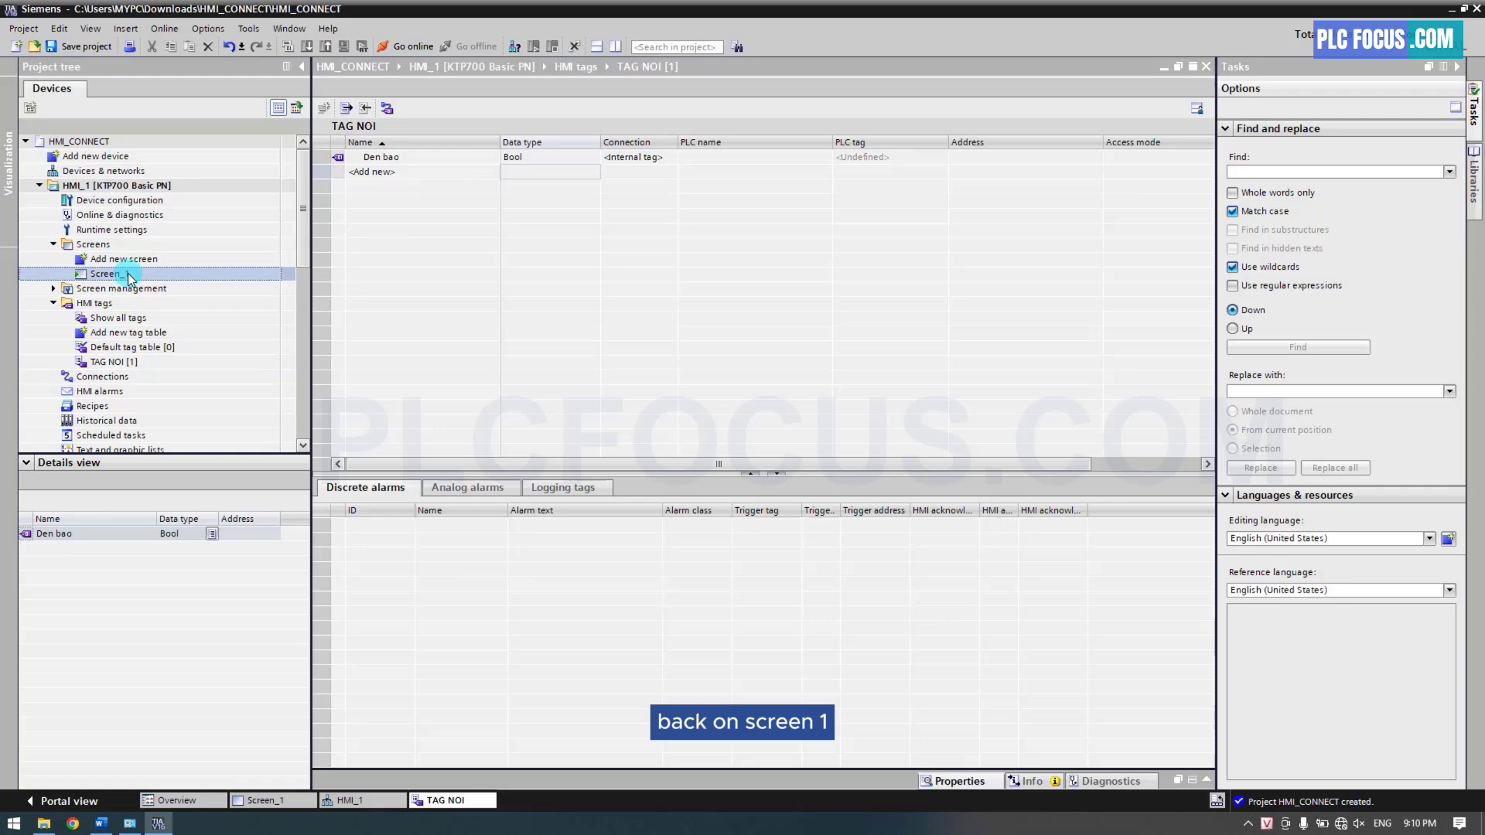
{"action": "double_click", "coordinate": [128, 275]}
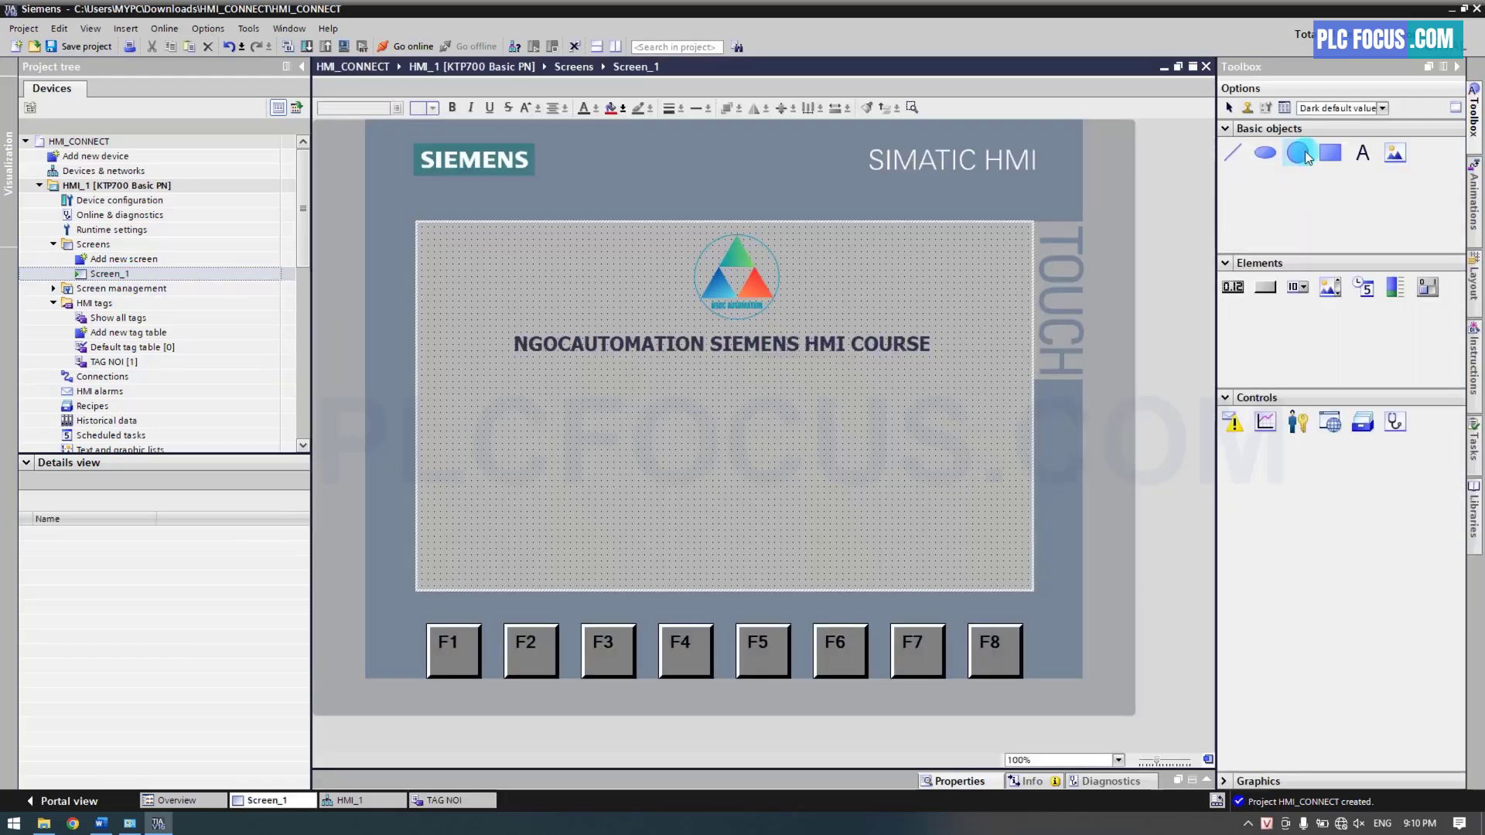
{"action": "left_click", "coordinate": [1299, 152]}
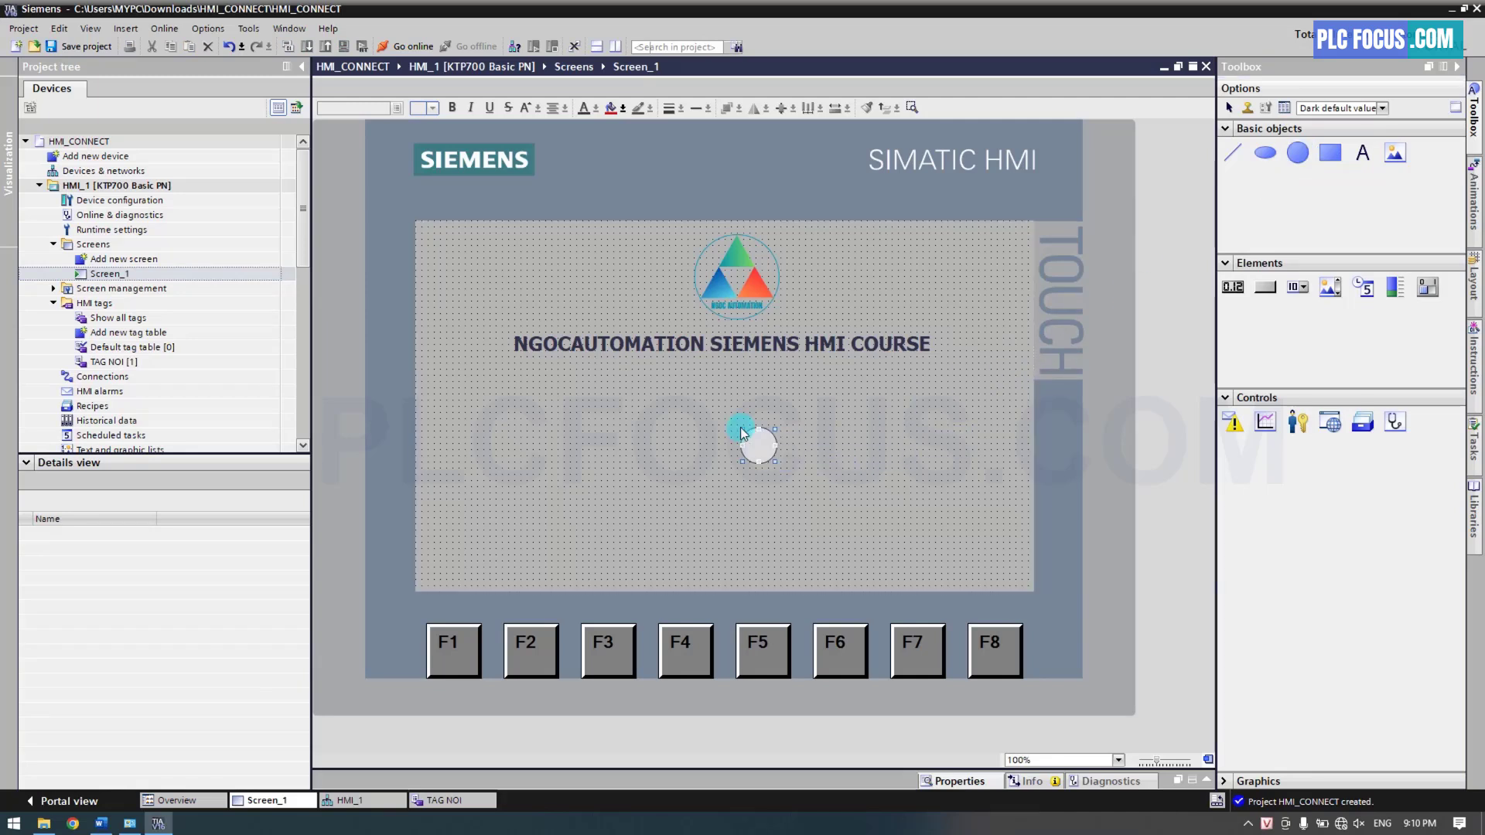
{"action": "left_click_drag", "start_coordinate": [740, 427], "coordinate": [805, 420]}
Add a 'LAMP' text inside the circle and centre it on the circle.
{"action": "left_click", "coordinate": [1363, 152]}
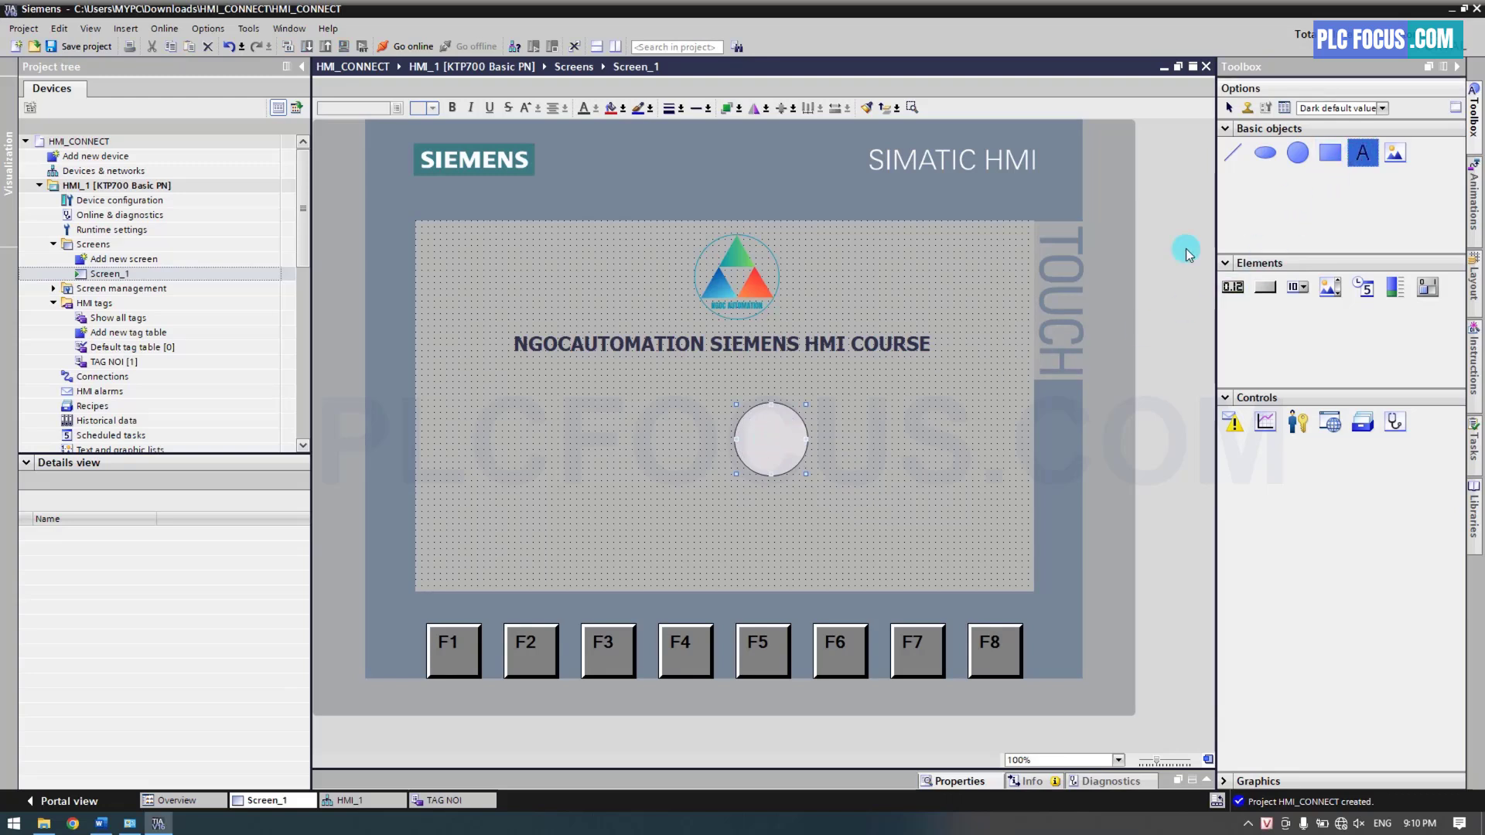
{"action": "left_click", "coordinate": [761, 443]}
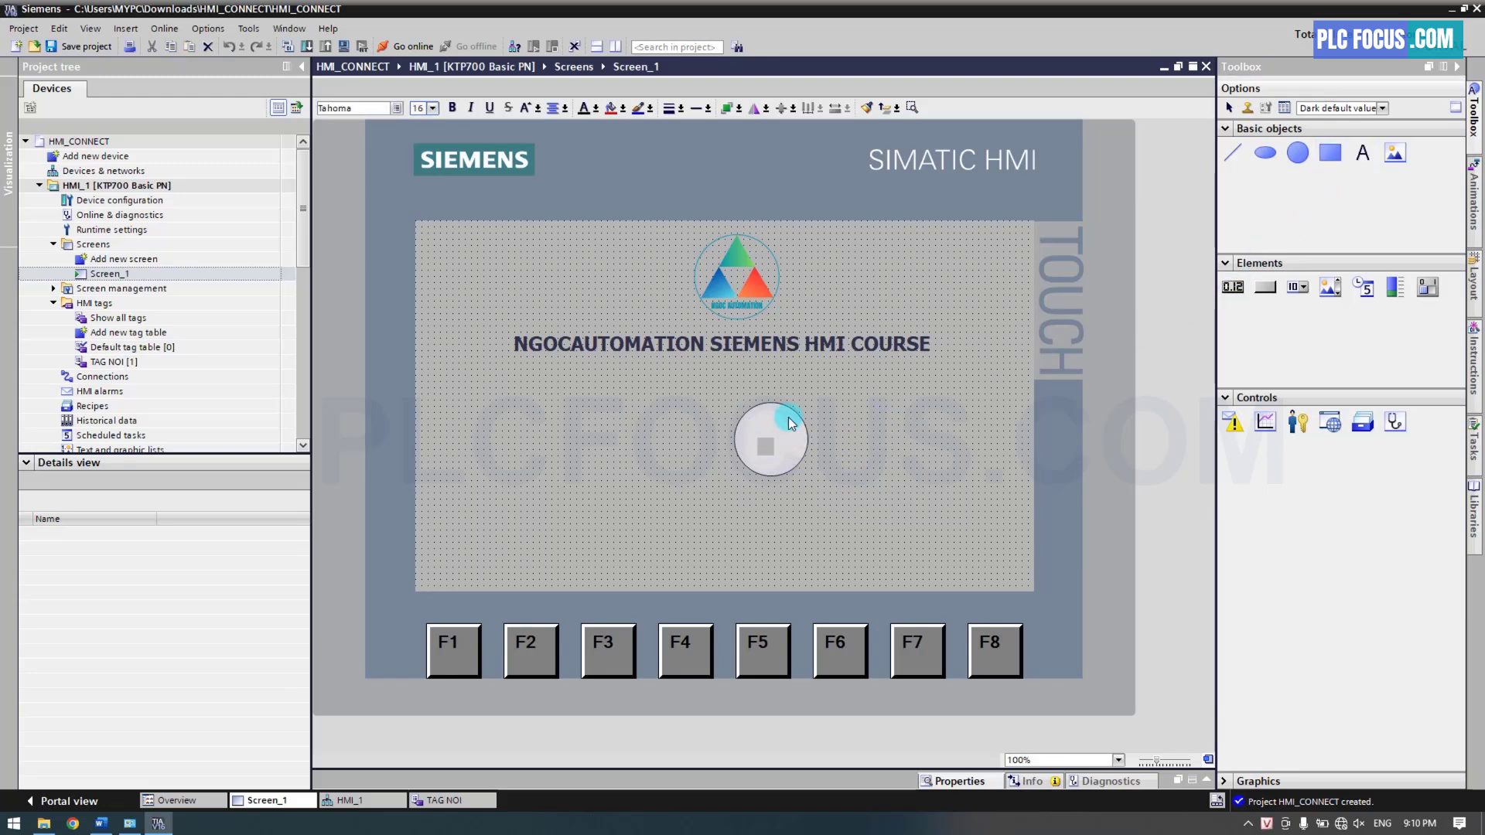
{"action": "type", "text": "LAMP"}
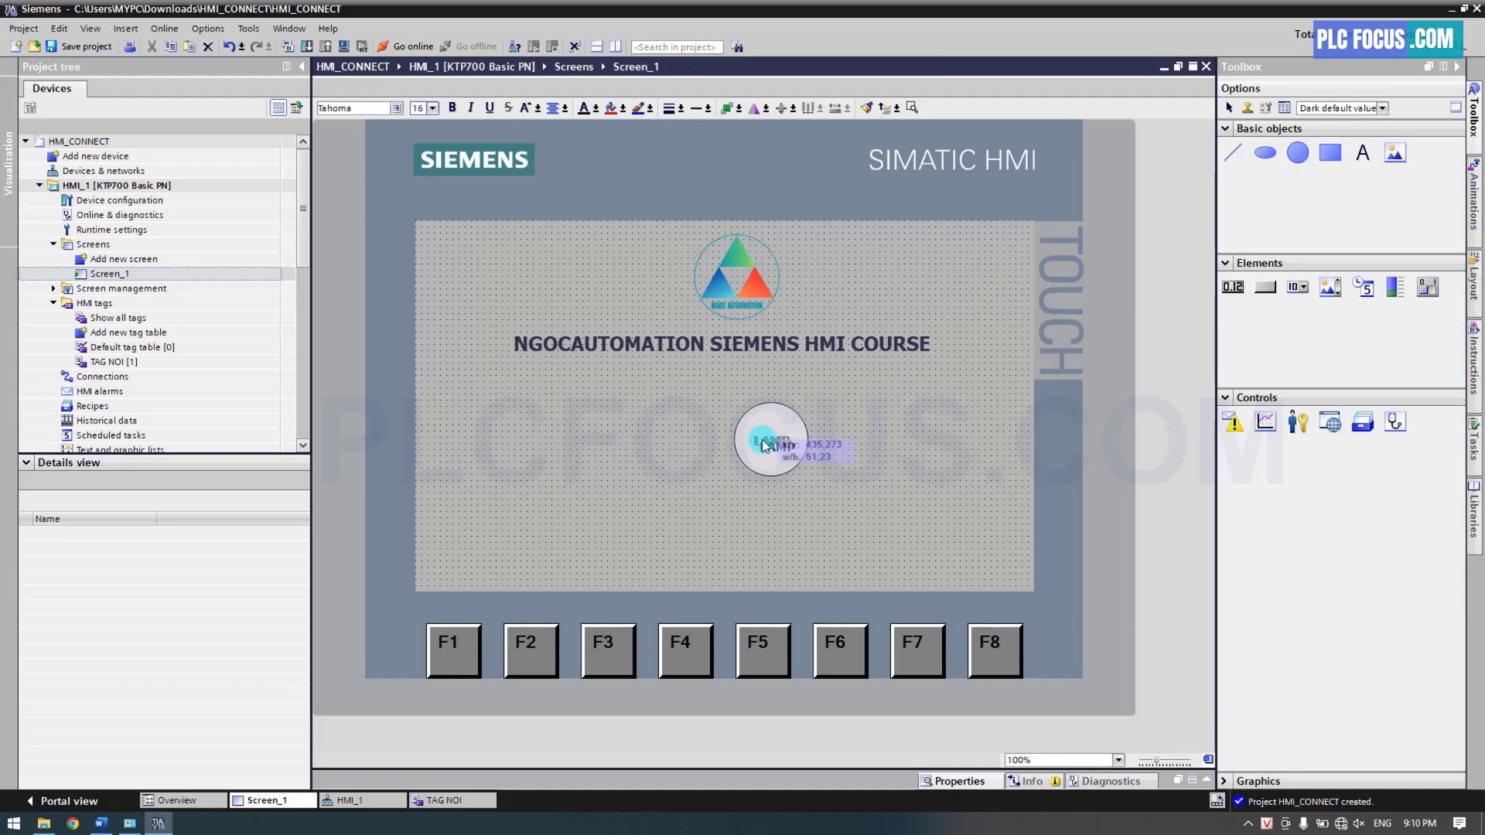
{"action": "left_click", "coordinate": [849, 428]}
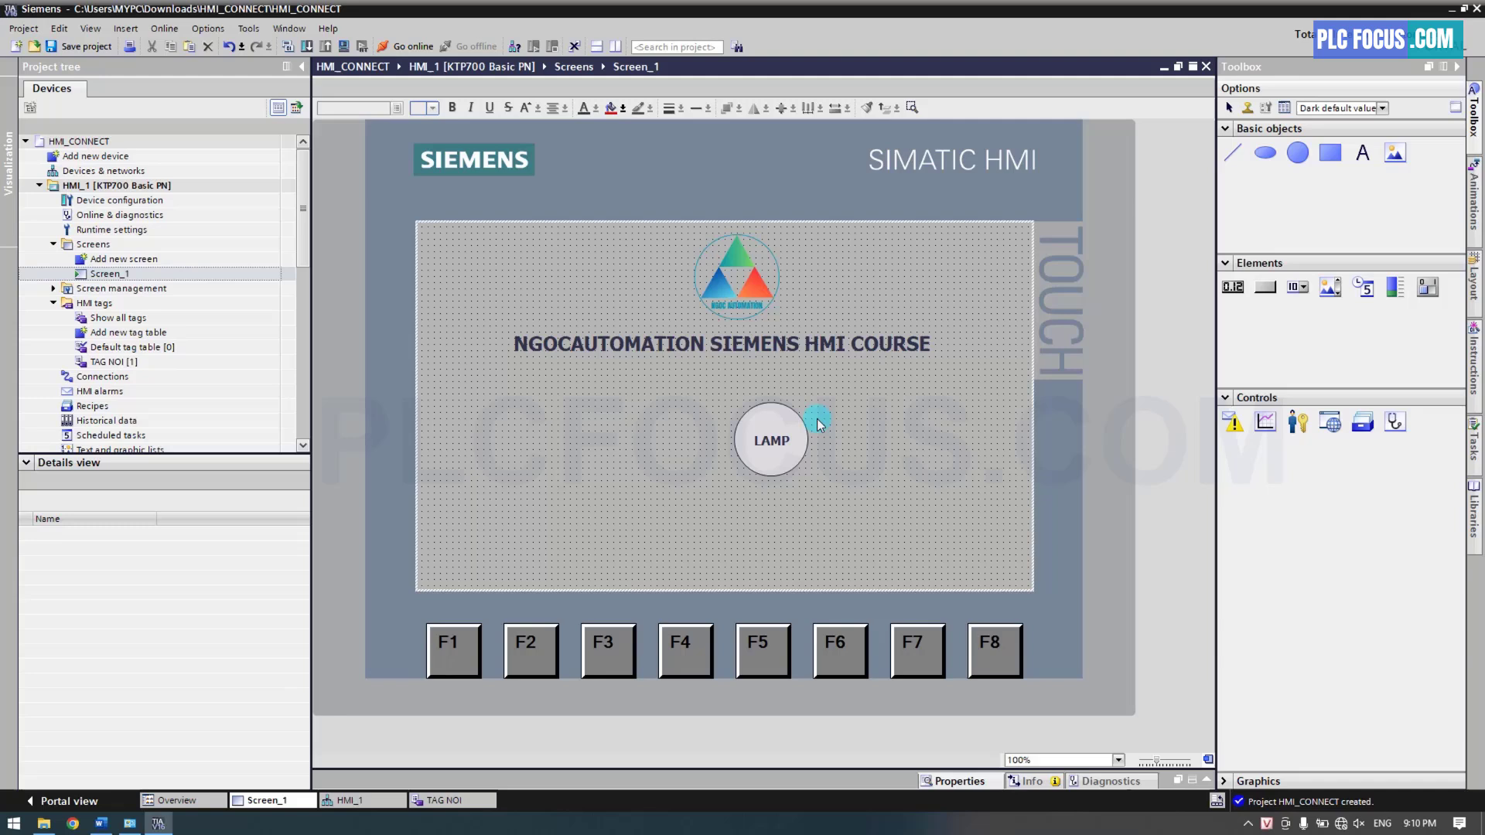
{"action": "left_click", "coordinate": [792, 424]}
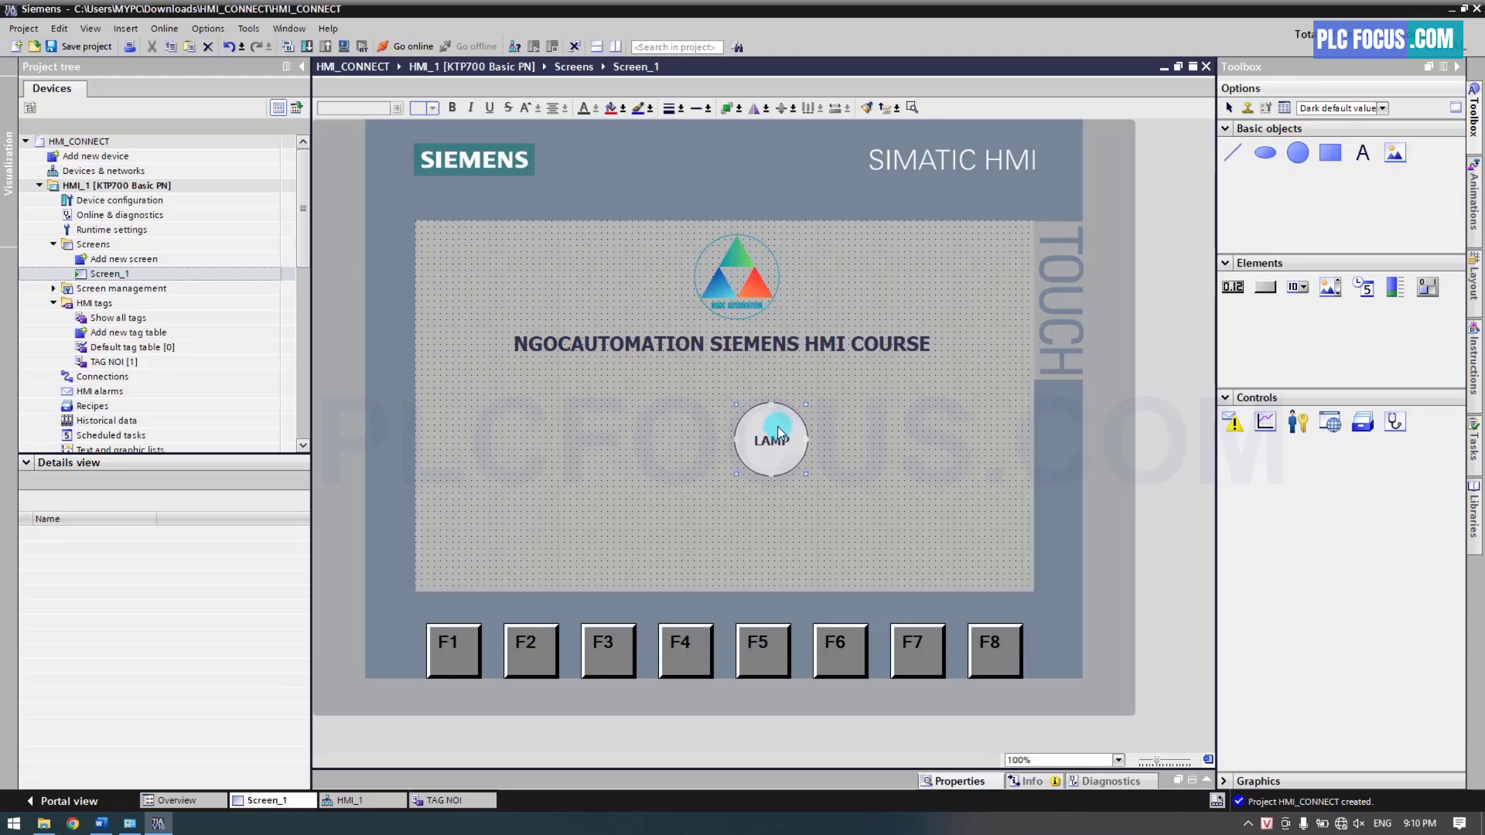
{"action": "left_click", "coordinate": [774, 438]}
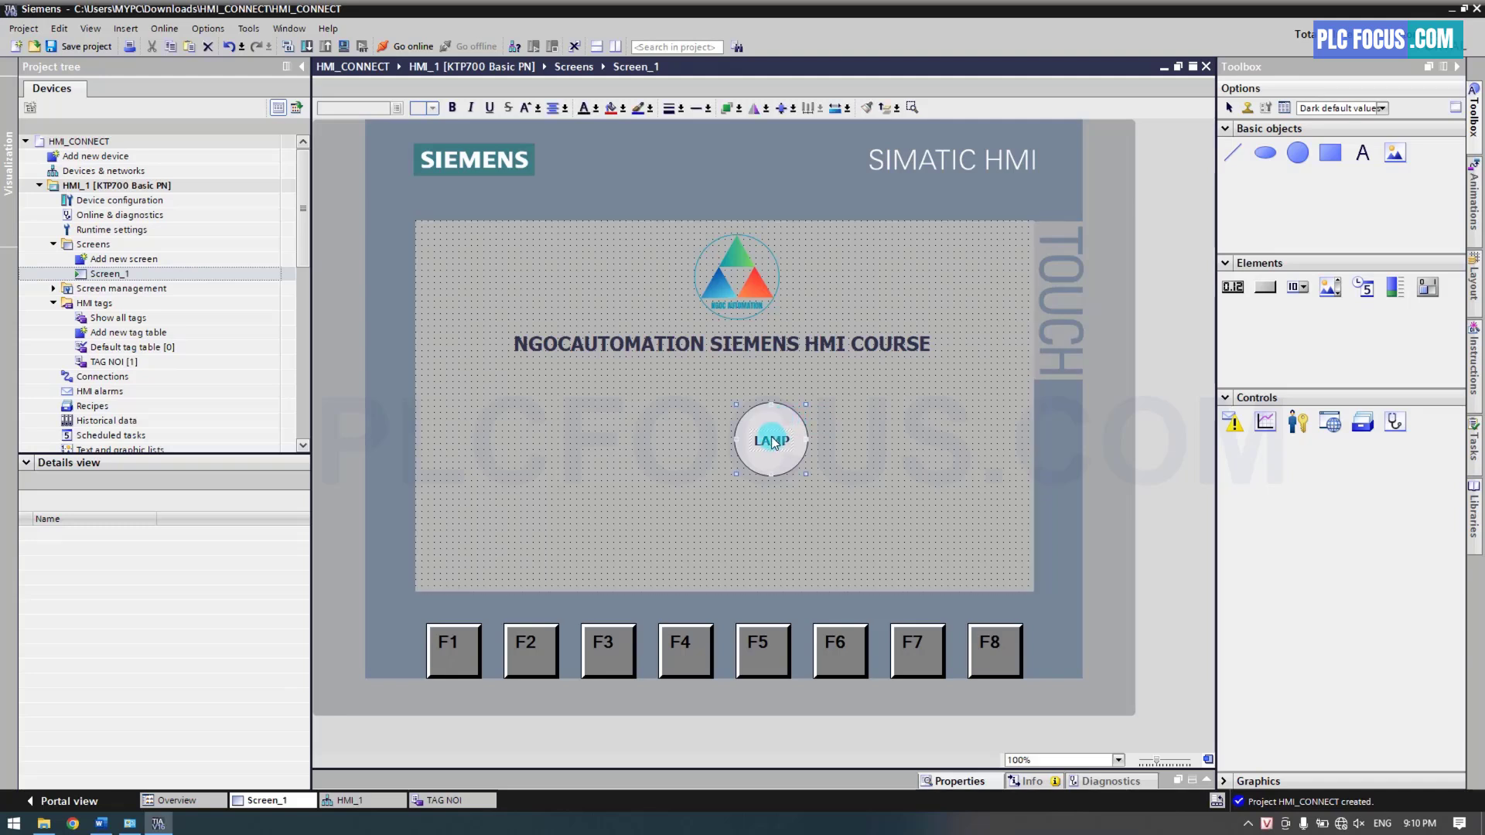
{"action": "left_click", "coordinate": [792, 107]}
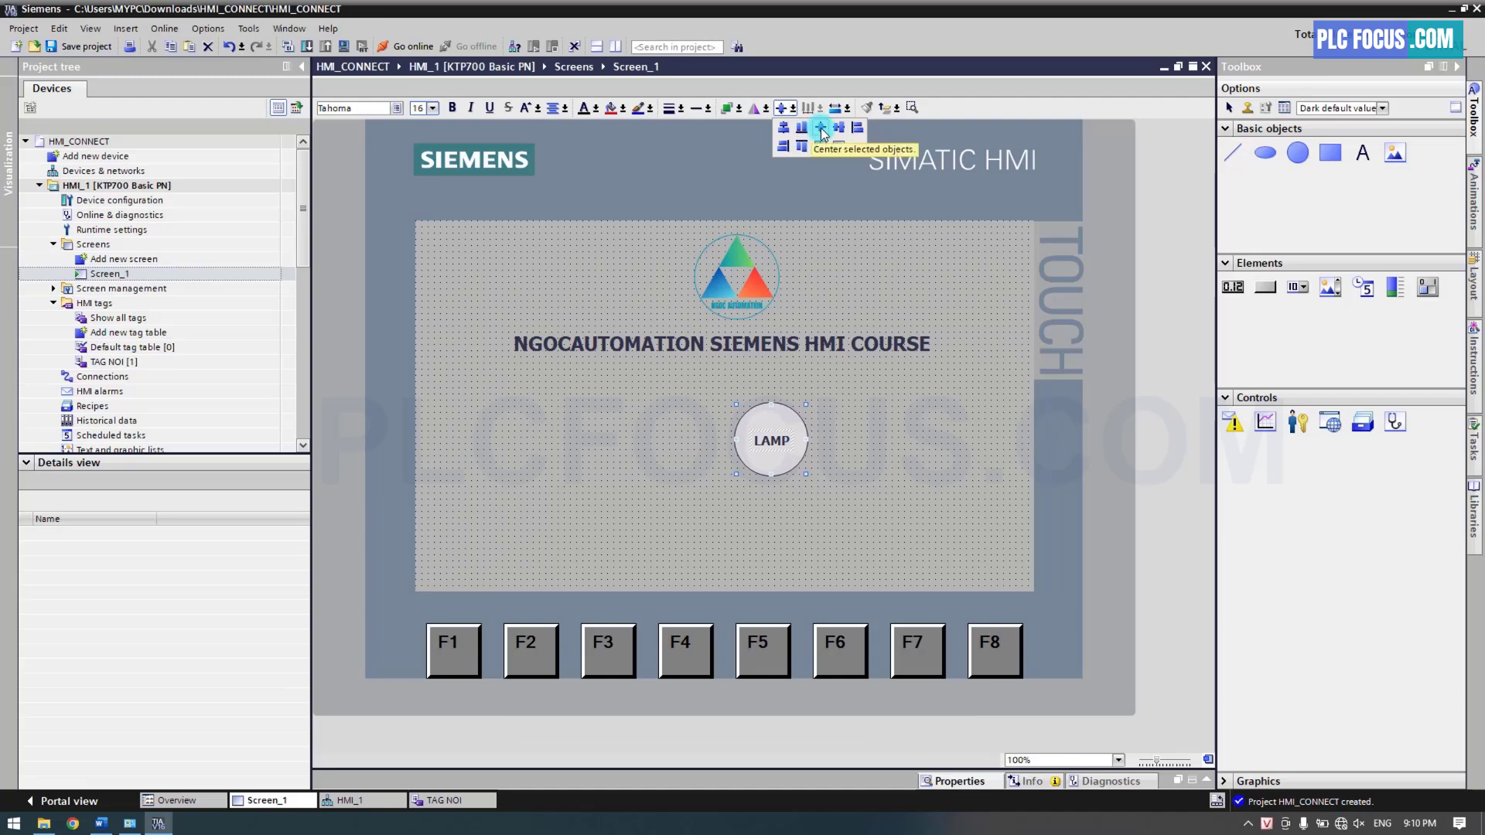
{"action": "left_click", "coordinate": [822, 129]}
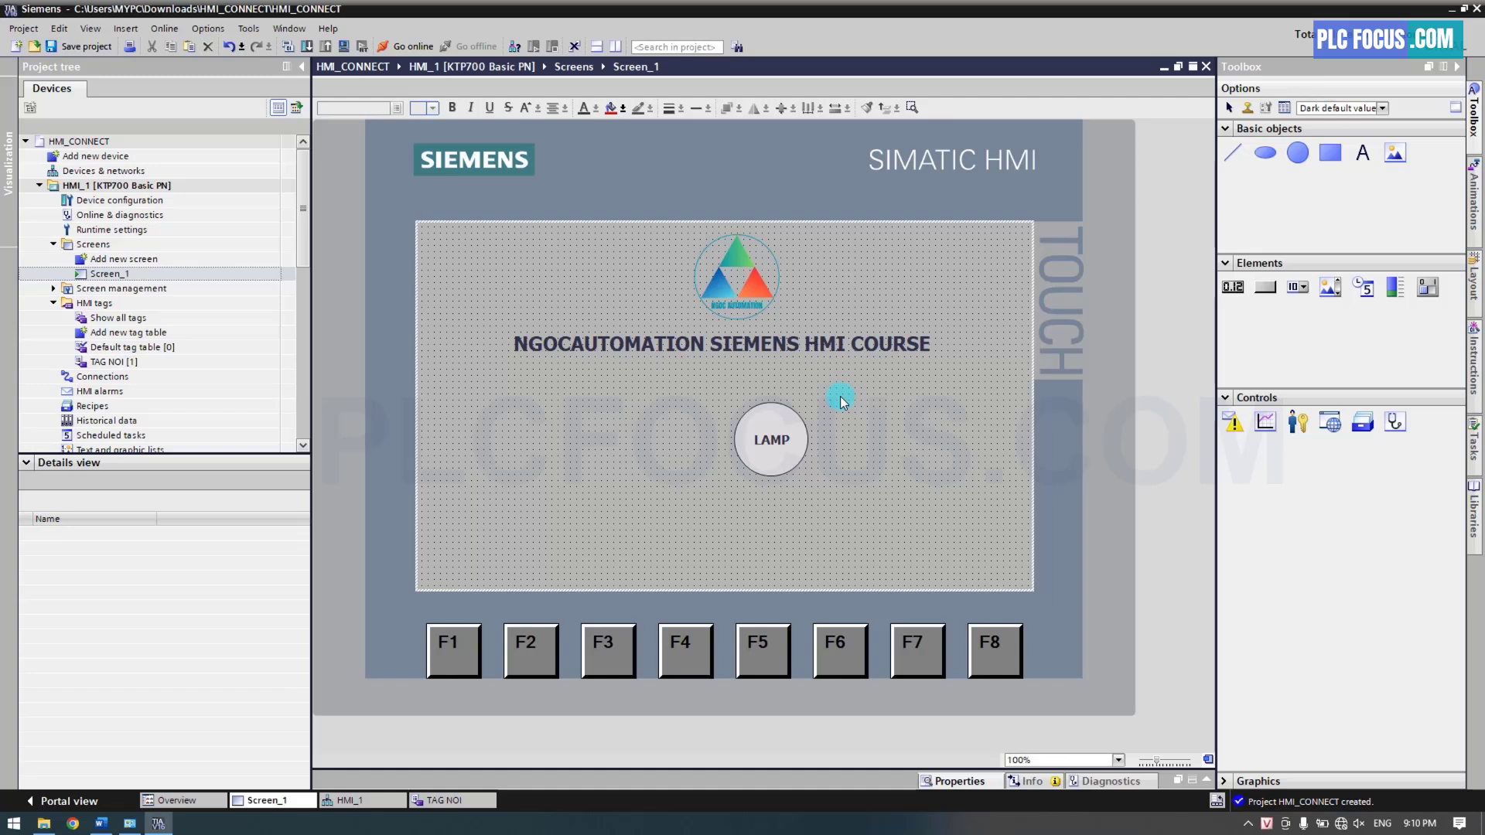
Add an Appearance animation to the LAMP circle driven by the Den bao tag.
{"action": "right_click", "coordinate": [778, 464]}
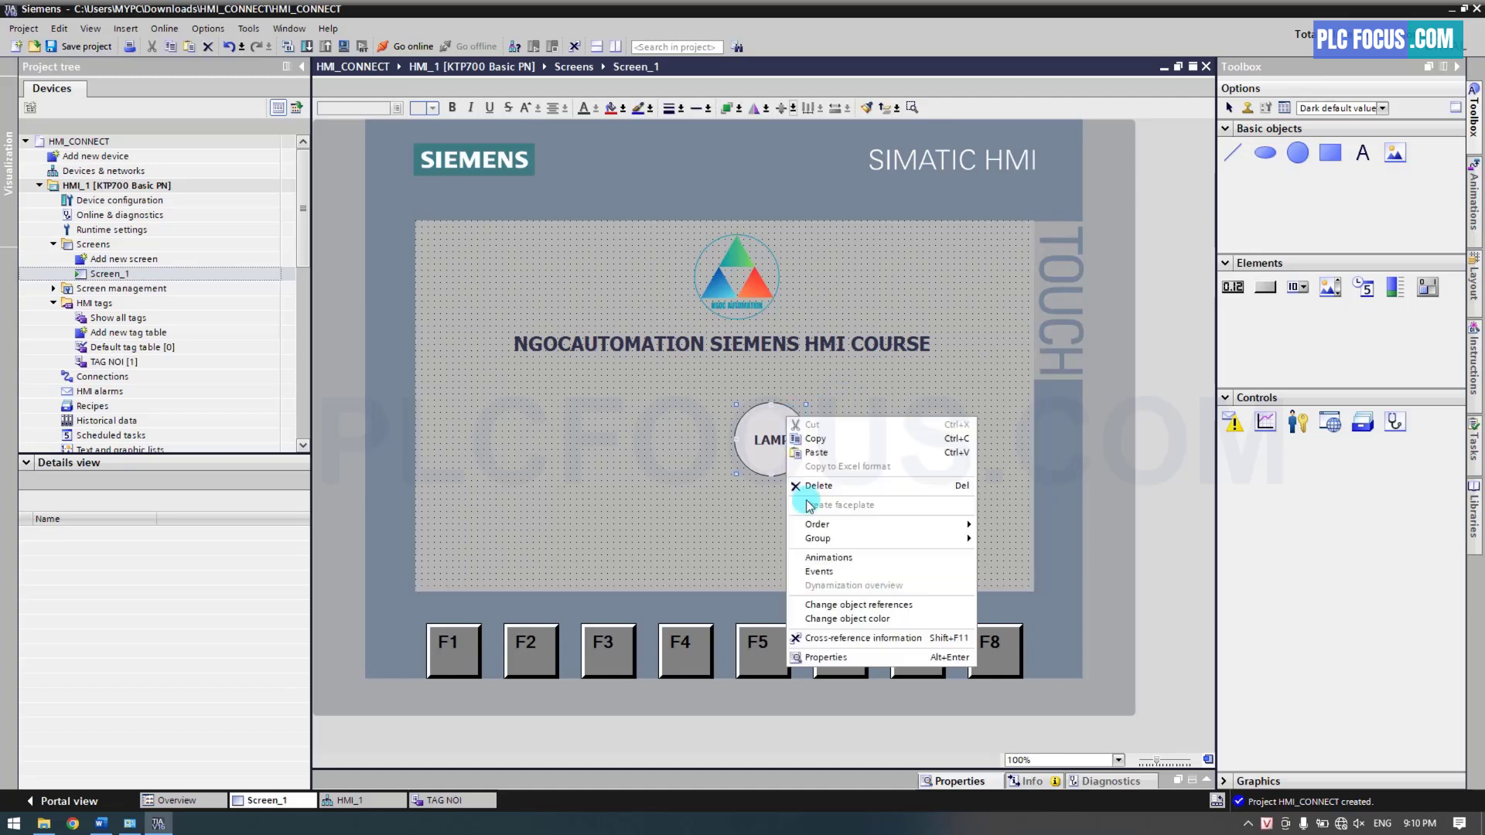
{"action": "left_click", "coordinate": [820, 657]}
{"action": "scroll", "coordinate": [746, 343], "scroll_direction": "down", "scroll_amount": 5}
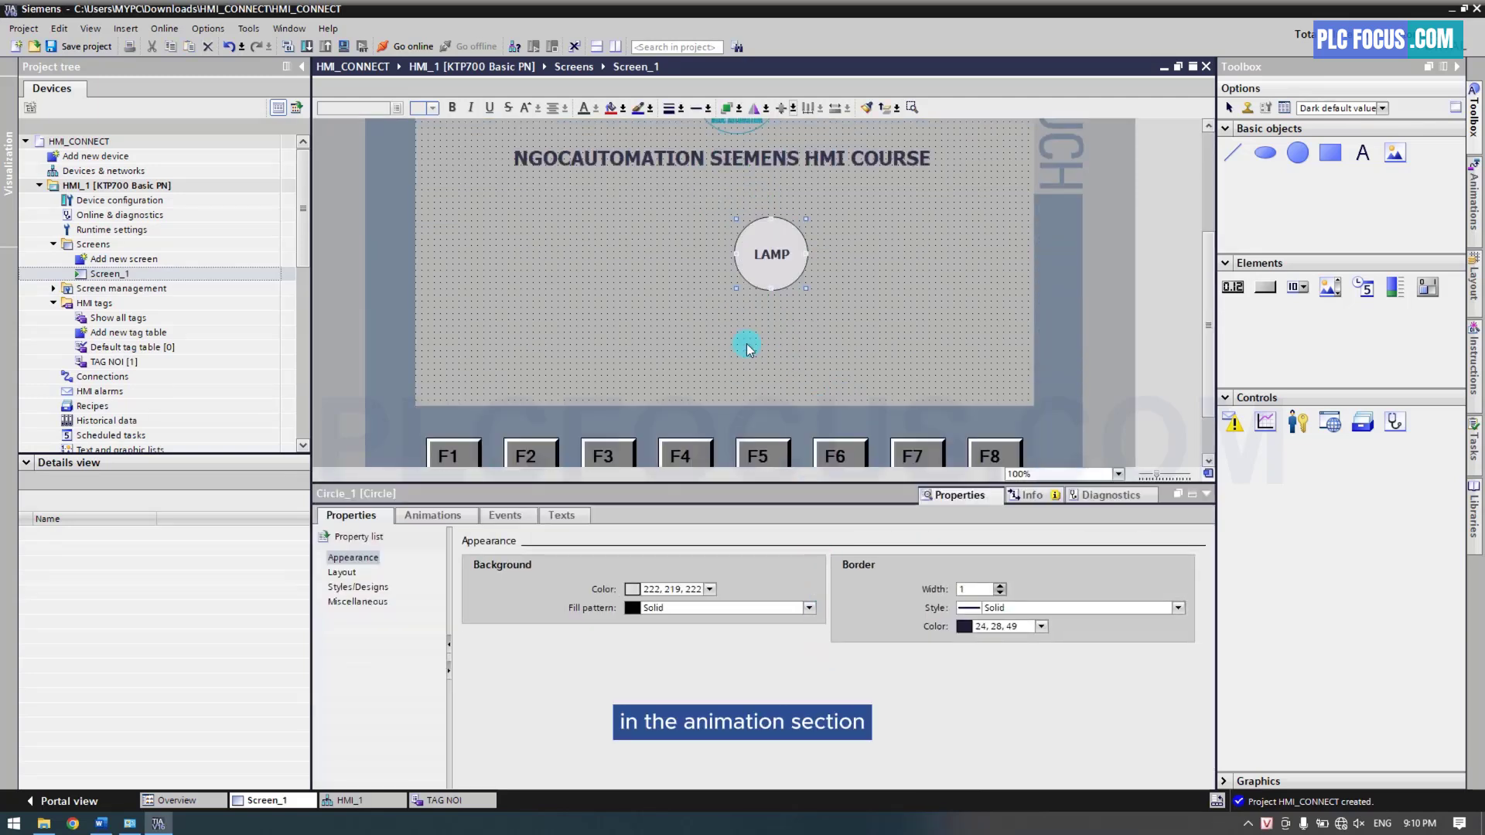
{"action": "left_click", "coordinate": [444, 518]}
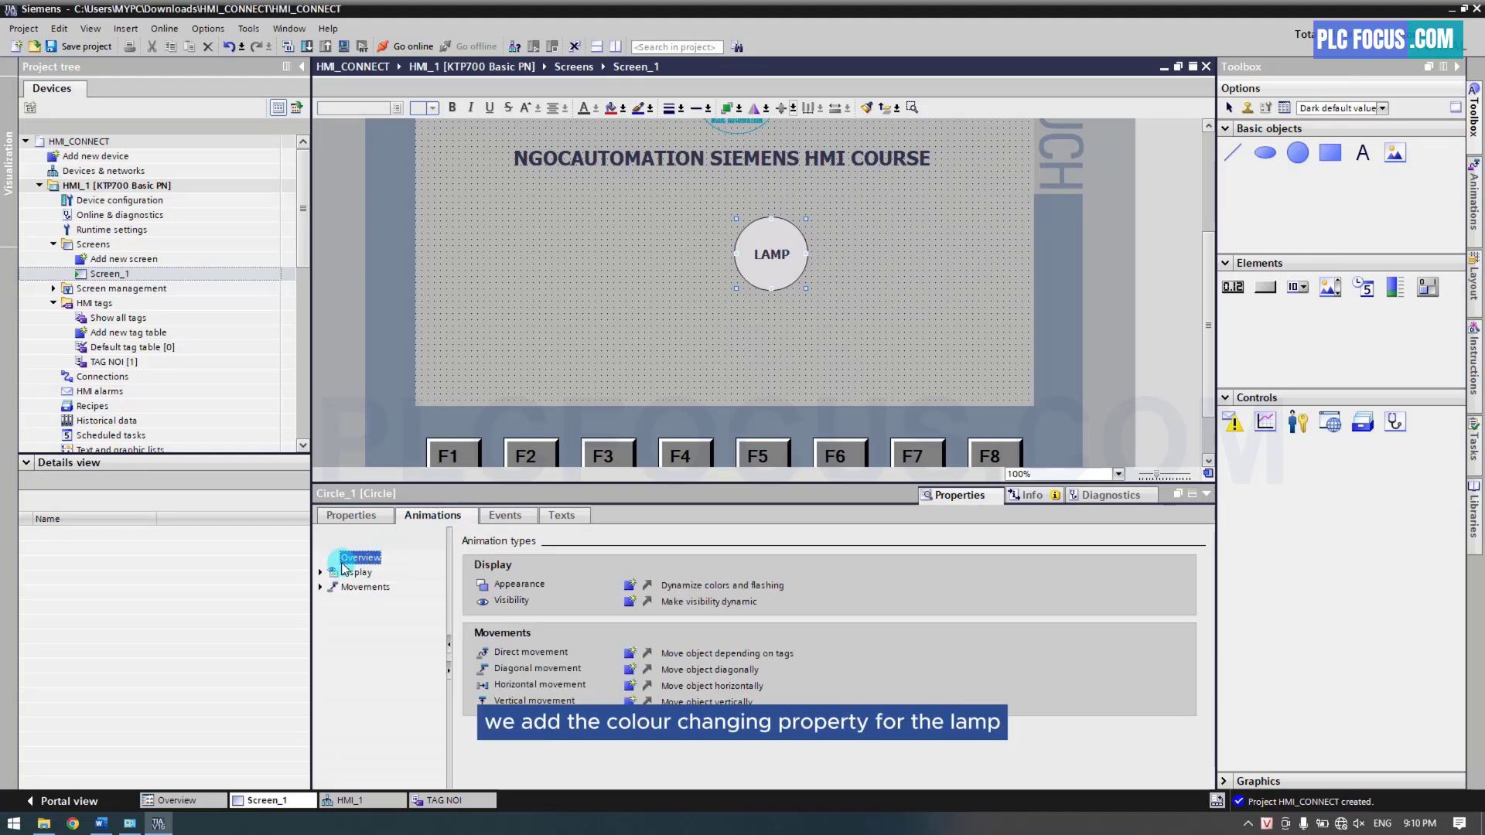
{"action": "left_click", "coordinate": [320, 573]}
{"action": "left_click", "coordinate": [362, 588]}
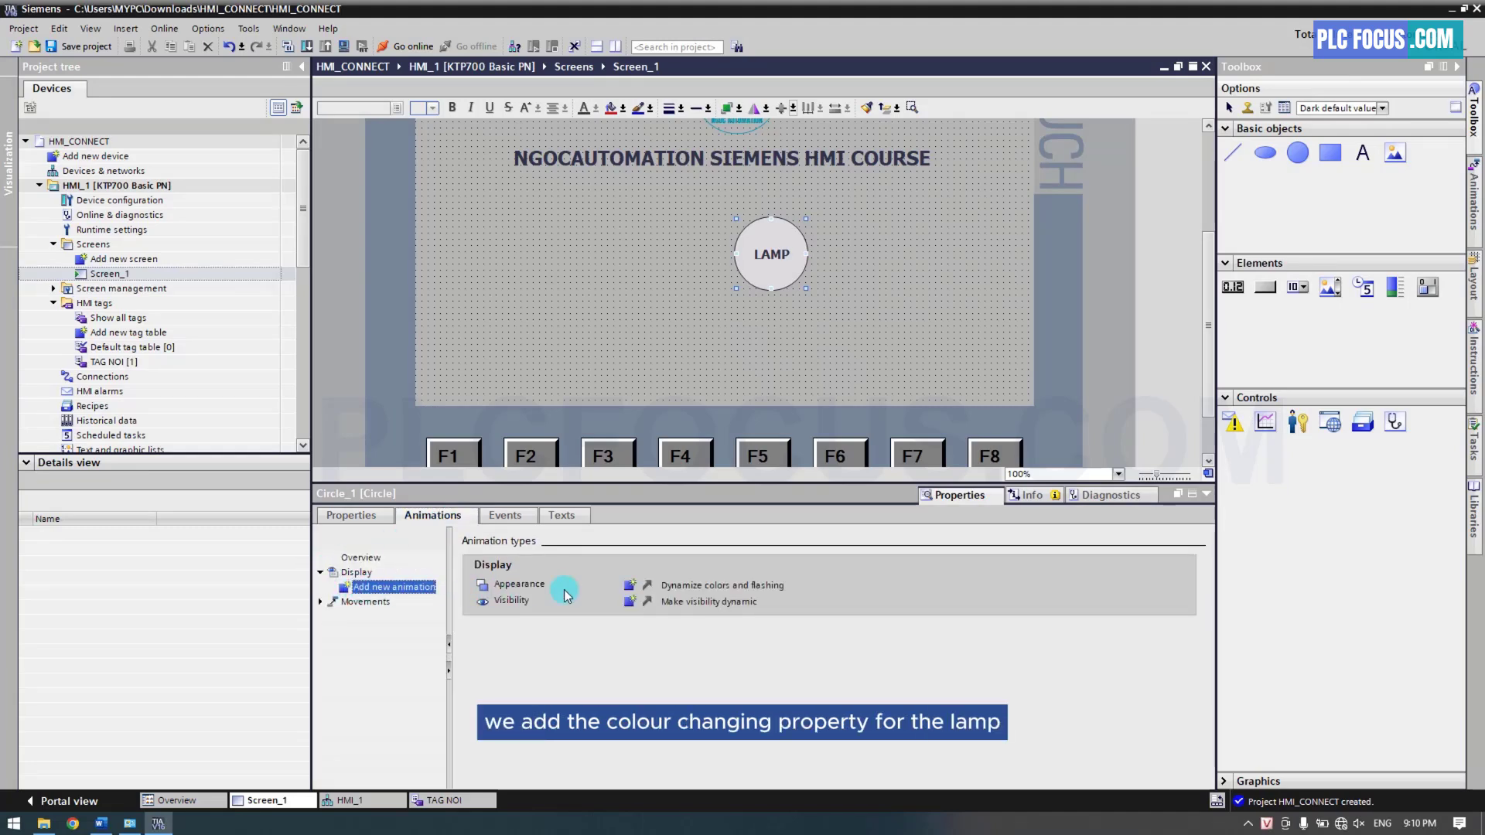
{"action": "double_click", "coordinate": [632, 588]}
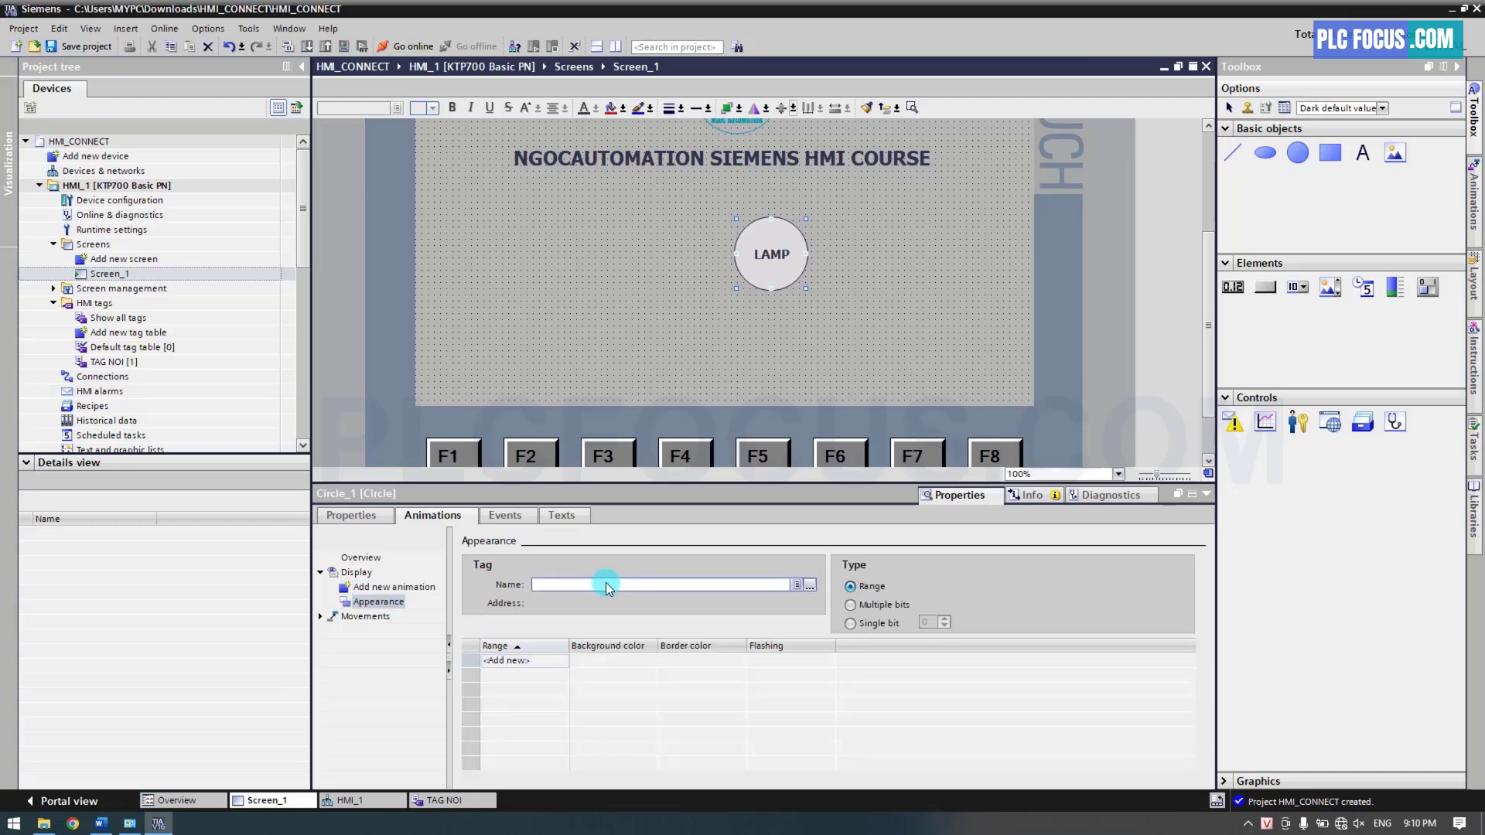
{"action": "left_click", "coordinate": [113, 363]}
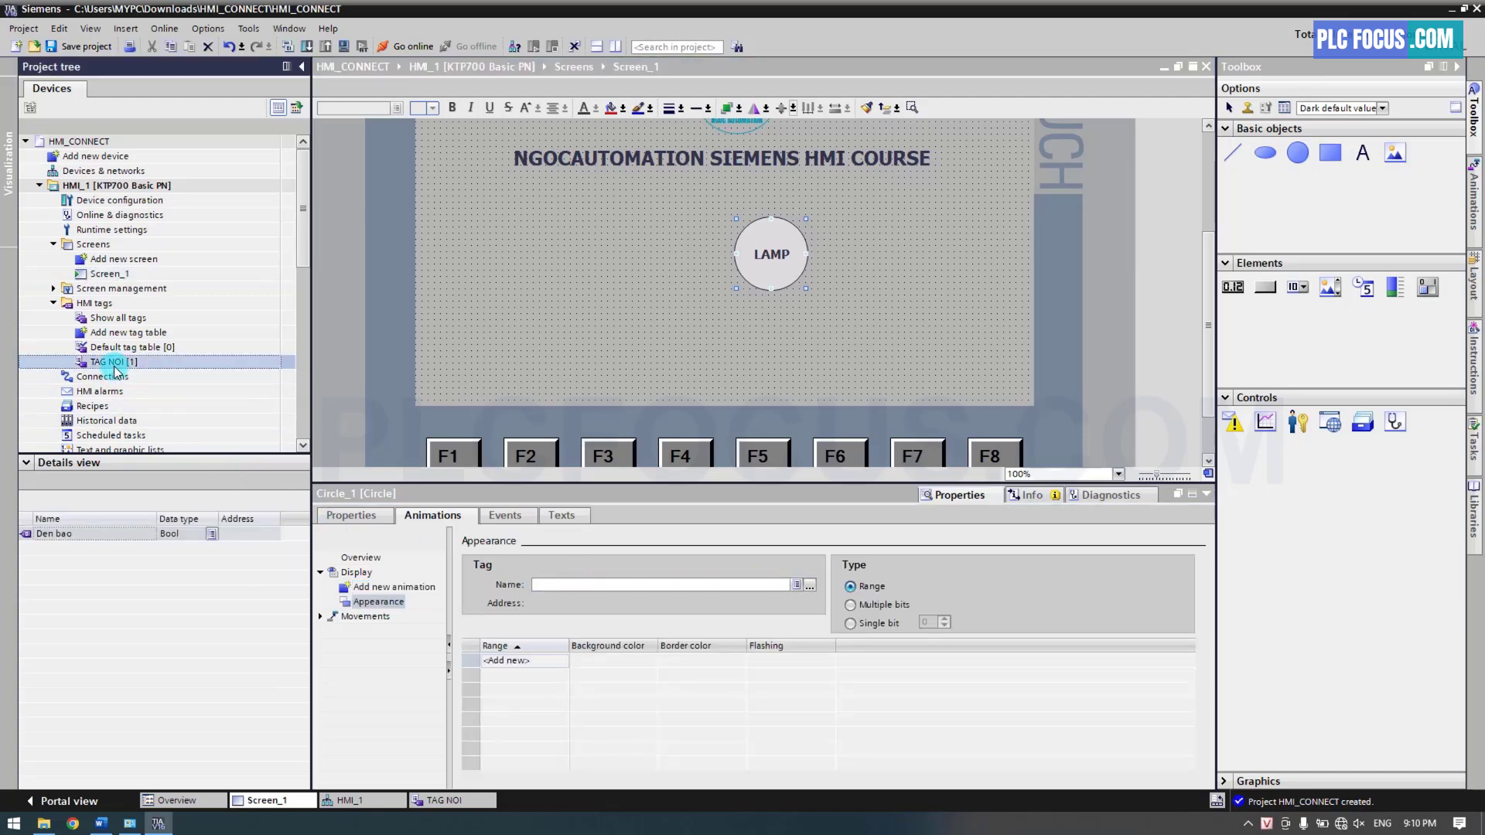
{"action": "left_click", "coordinate": [63, 535]}
{"action": "left_click_drag", "start_coordinate": [64, 535], "coordinate": [560, 588]}
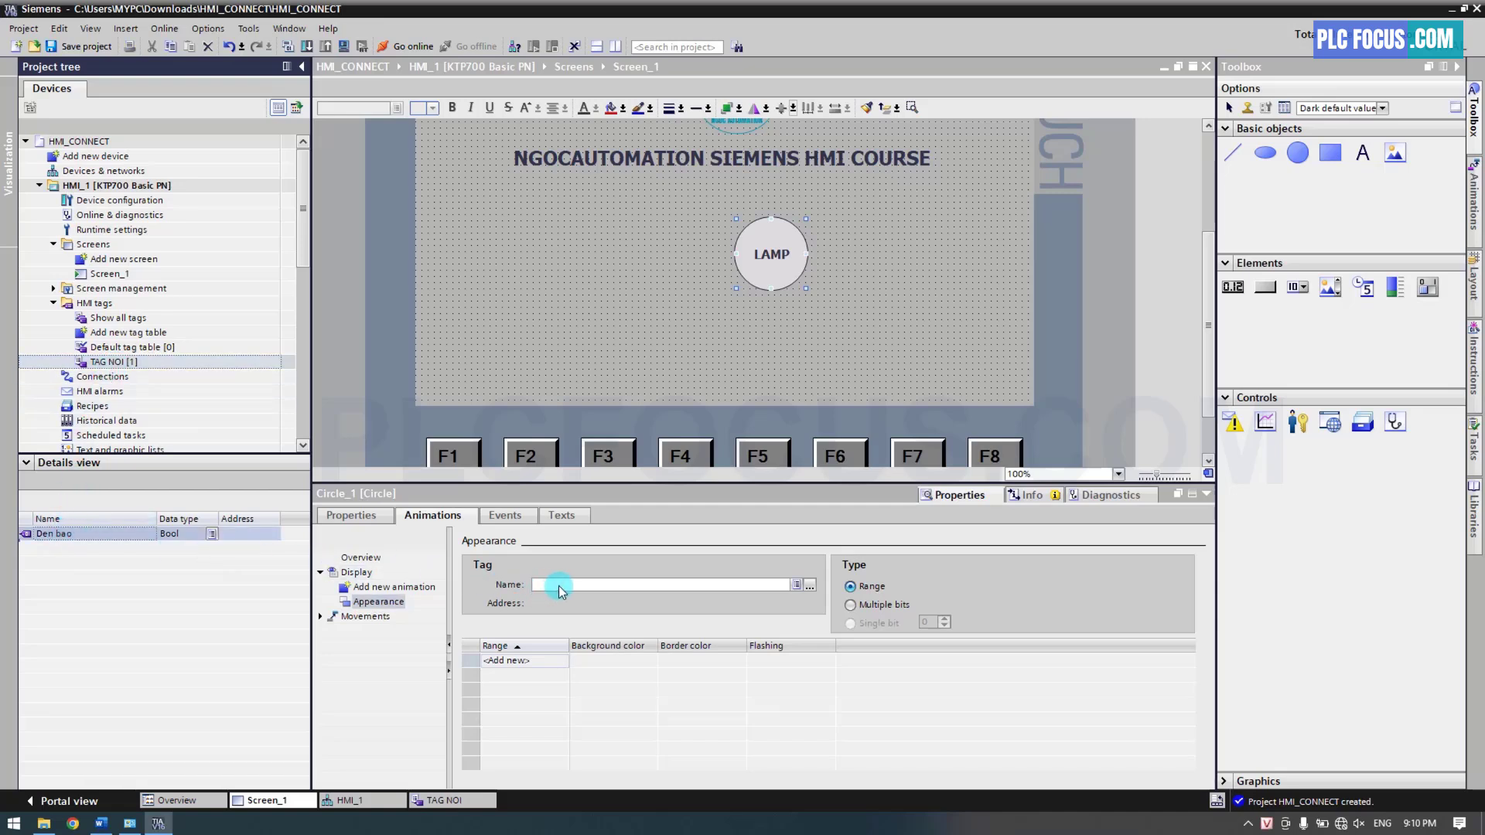
Add ranges 0 and 1, giving range 1 a green (0, 255, 0) background colour.
{"action": "double_click", "coordinate": [508, 660]}
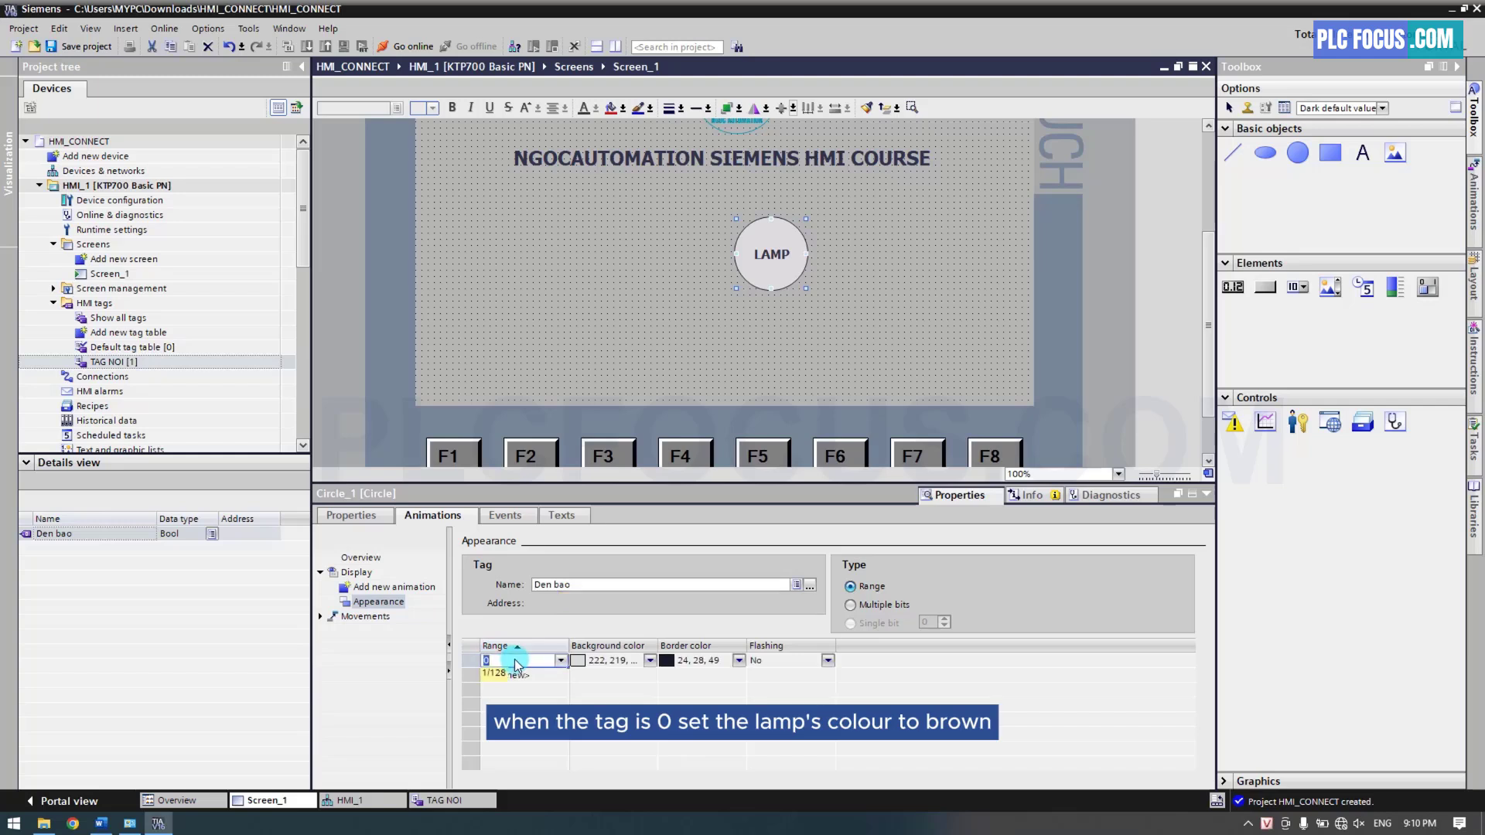
{"action": "left_click", "coordinate": [516, 676]}
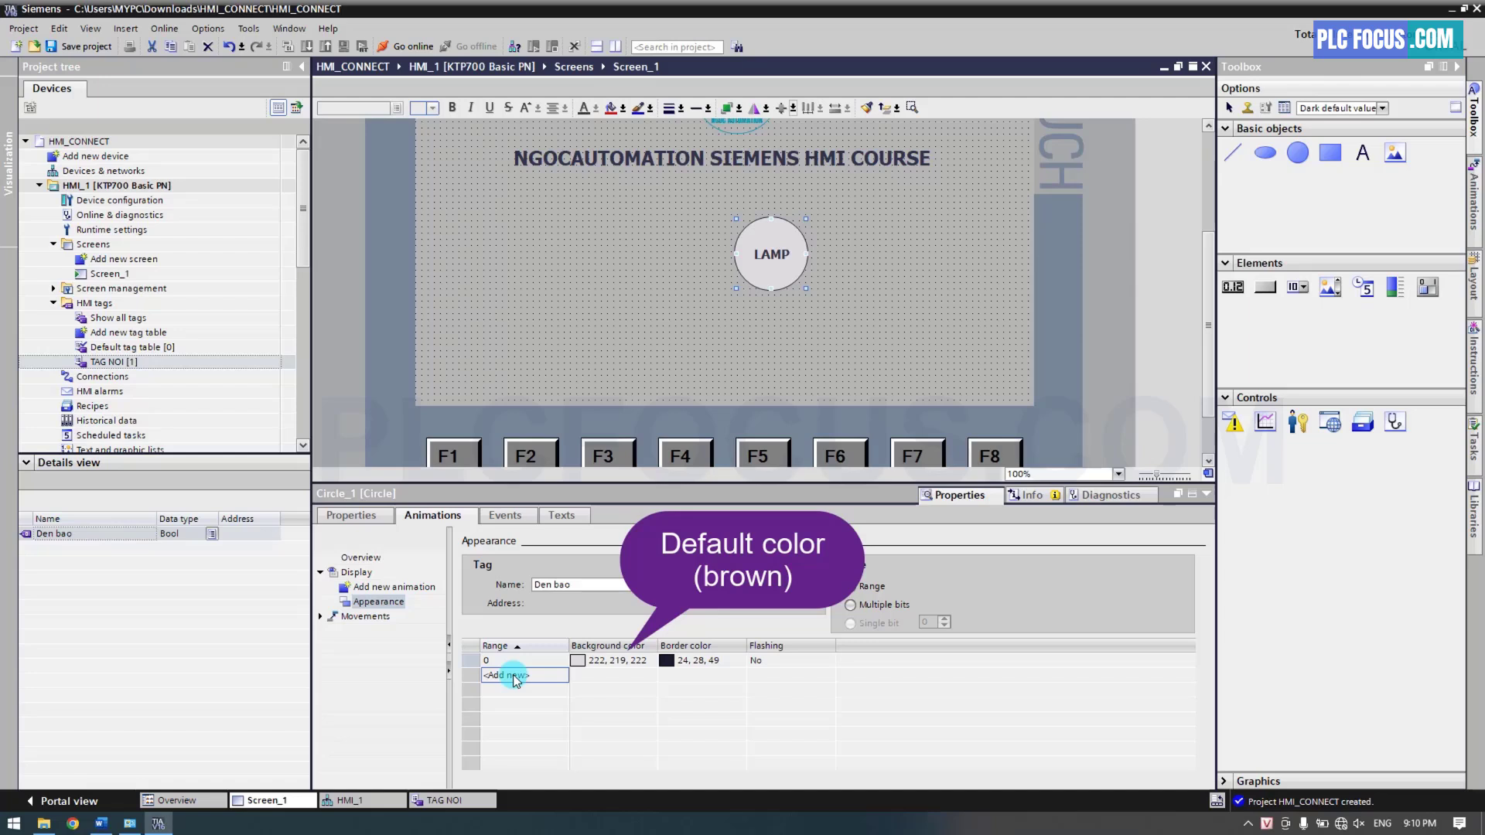
{"action": "double_click", "coordinate": [516, 676]}
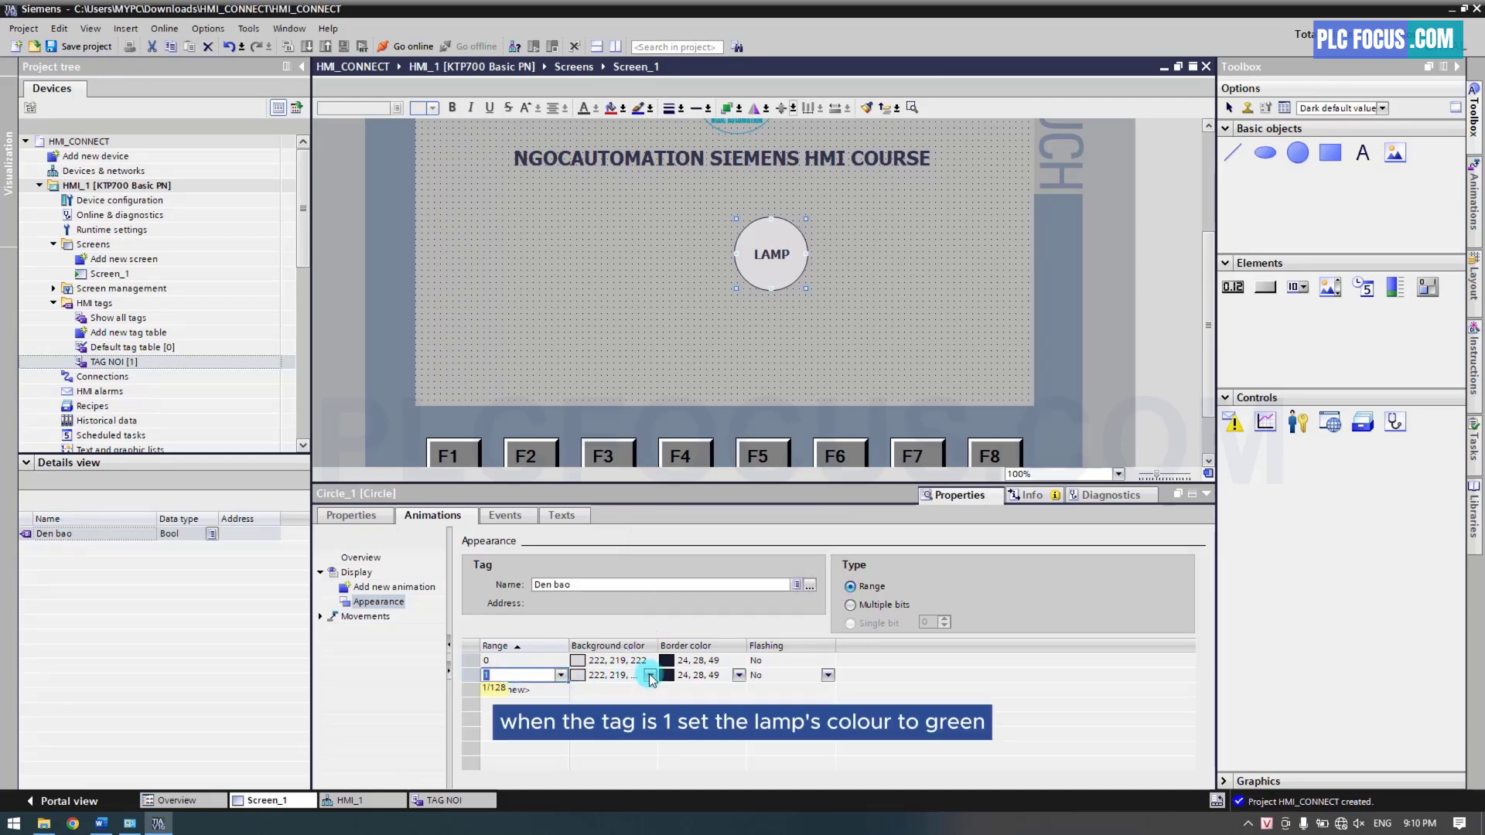
{"action": "left_click", "coordinate": [650, 676]}
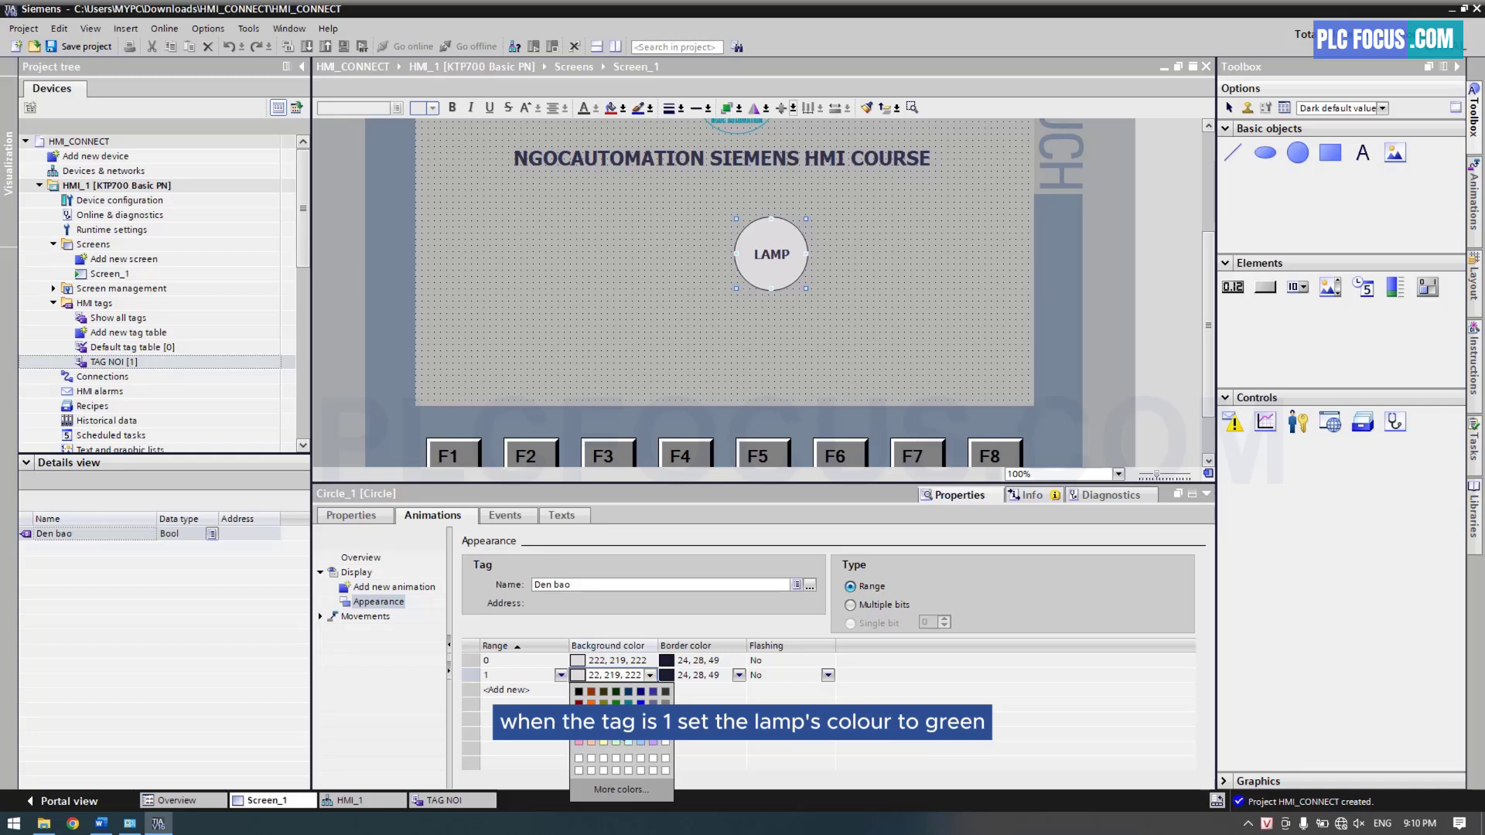
{"action": "left_click", "coordinate": [615, 717]}
{"action": "left_click", "coordinate": [689, 676]}
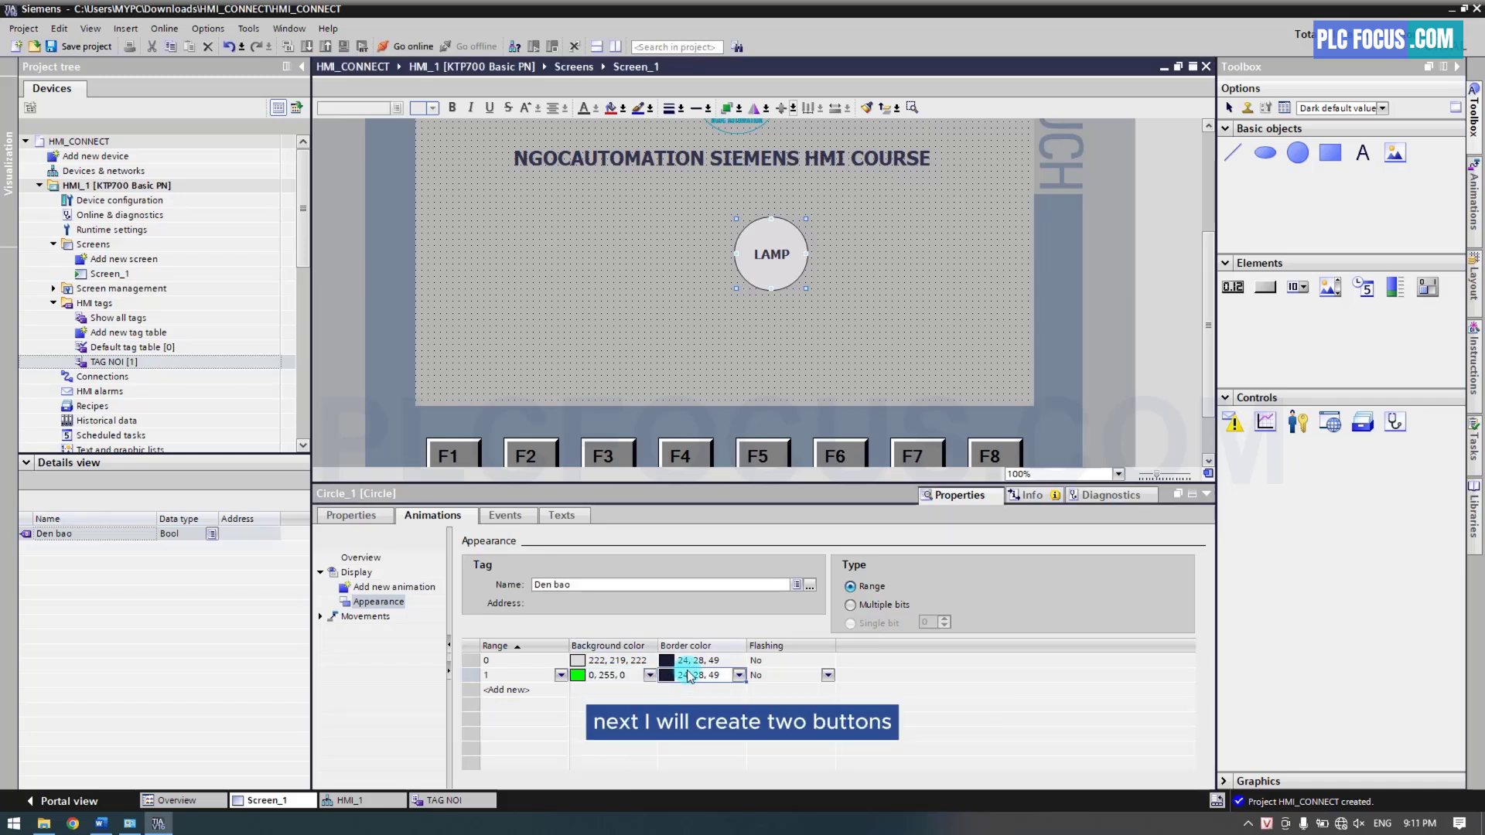
Place a button labelled ON to the left of the LAMP circle.
{"action": "left_click", "coordinate": [1265, 298]}
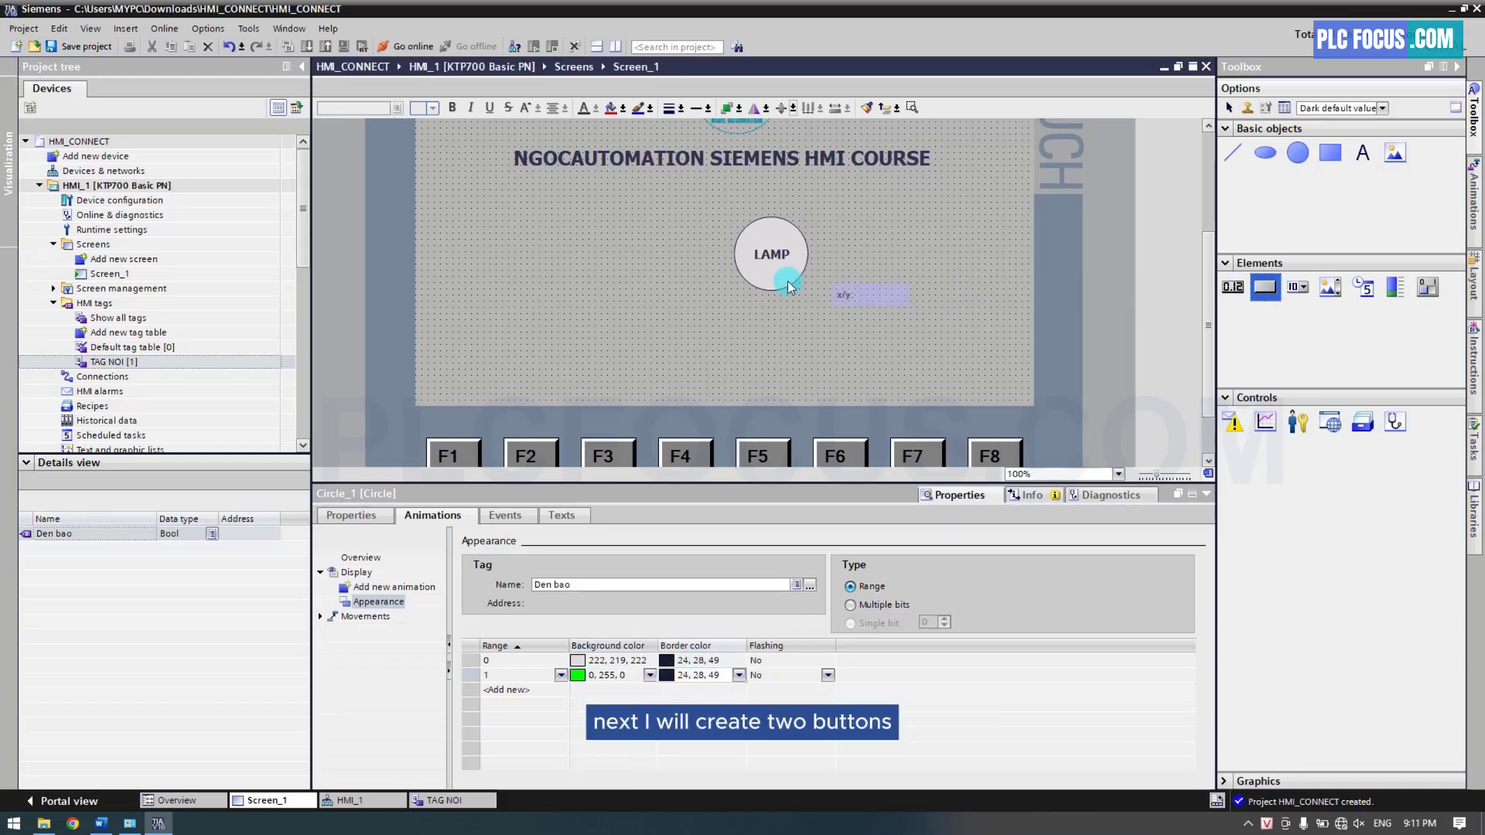
{"action": "left_click", "coordinate": [568, 234]}
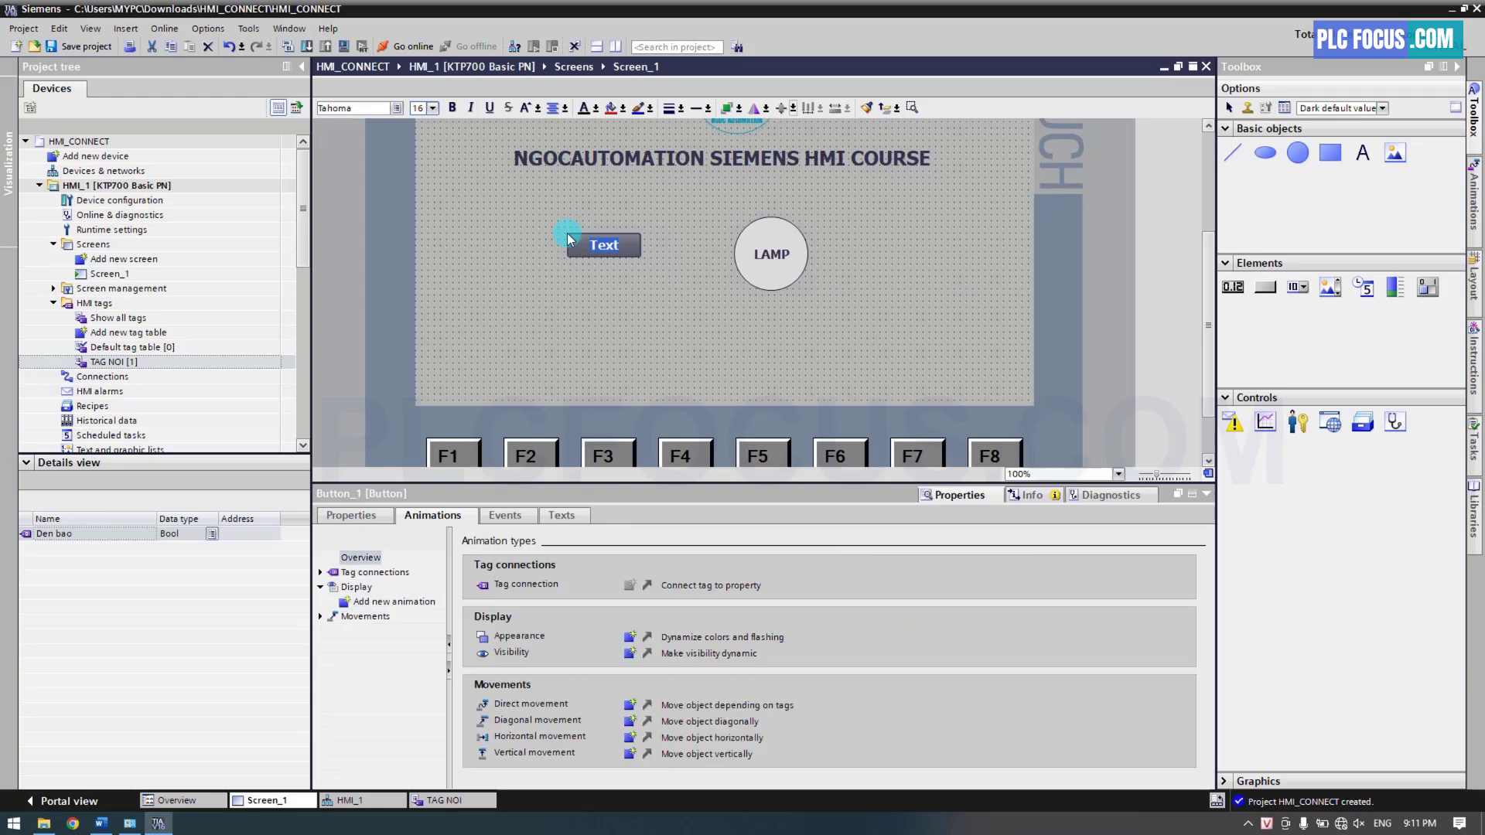
{"action": "type", "text": "ON"}
{"action": "left_click", "coordinate": [603, 261]}
{"action": "left_click_drag", "start_coordinate": [641, 257], "coordinate": [635, 243]}
Copy the ON button, move the copy beneath it, and relabel it OFF.
{"action": "right_click", "coordinate": [633, 239]}
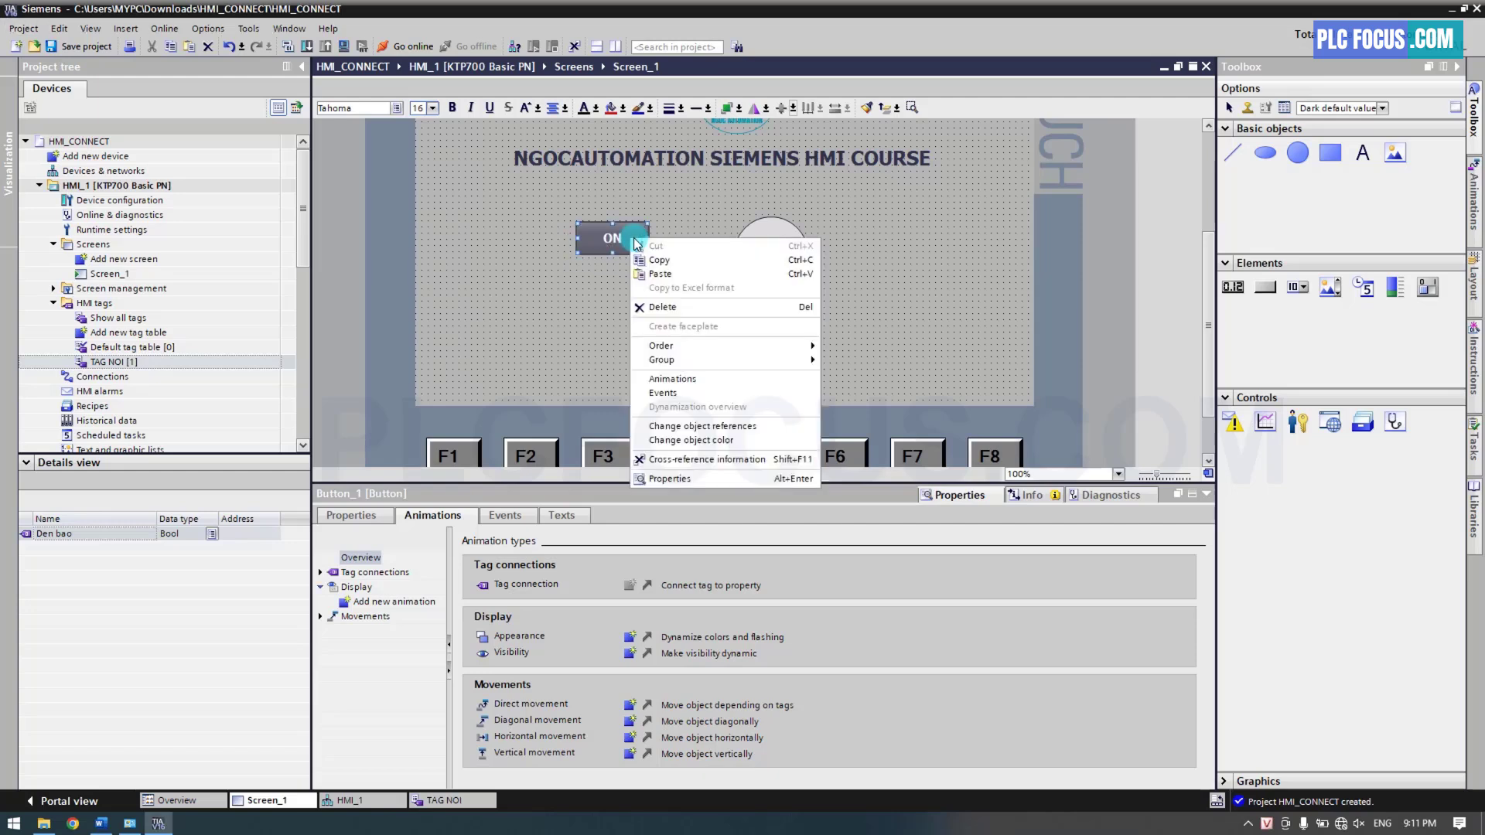
{"action": "left_click", "coordinate": [632, 294]}
{"action": "right_click", "coordinate": [632, 294]}
{"action": "left_click", "coordinate": [657, 312]}
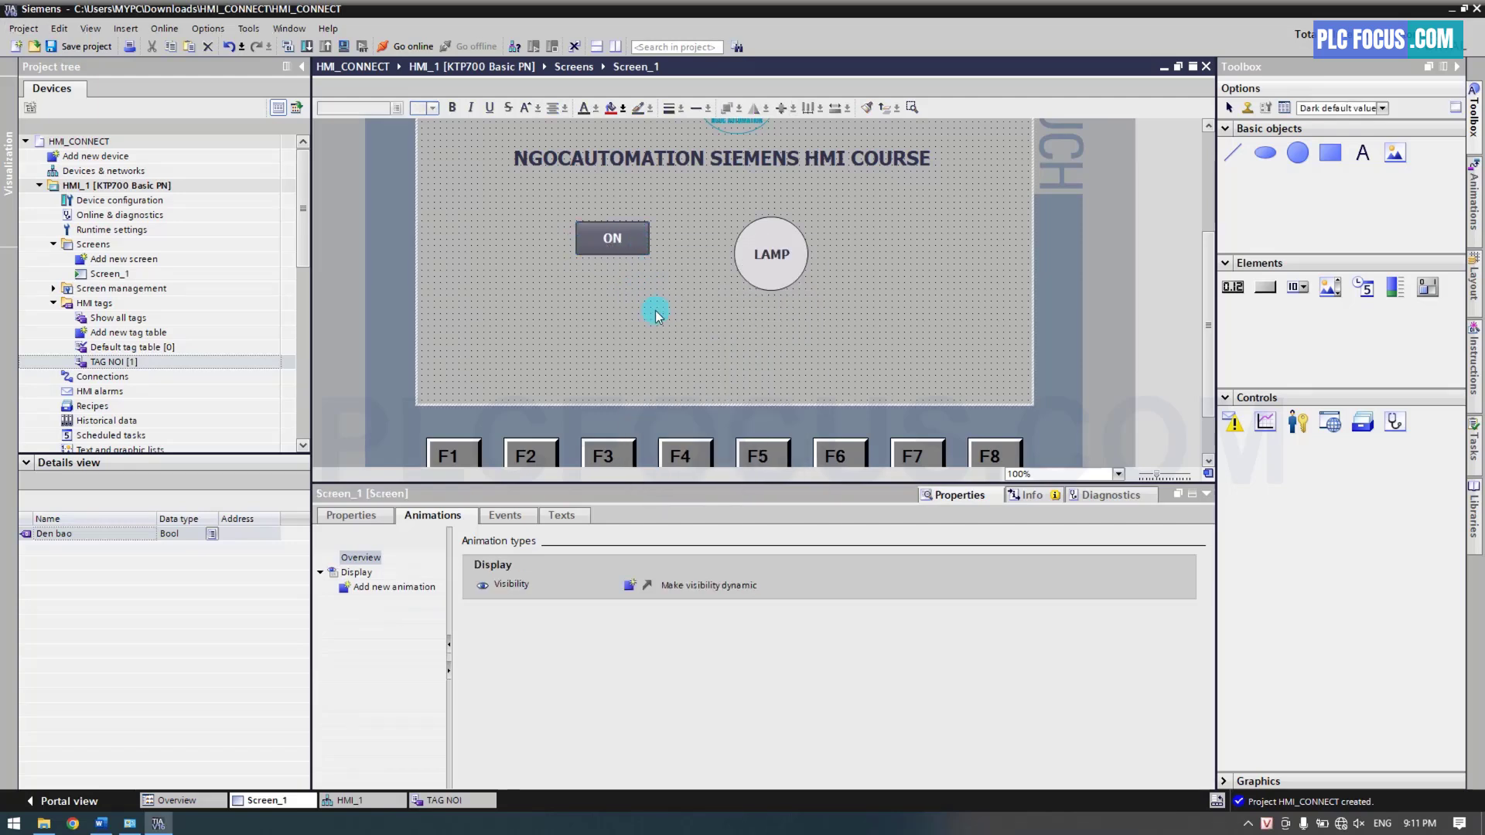
{"action": "left_click", "coordinate": [640, 248]}
{"action": "left_click_drag", "start_coordinate": [640, 247], "coordinate": [632, 294]}
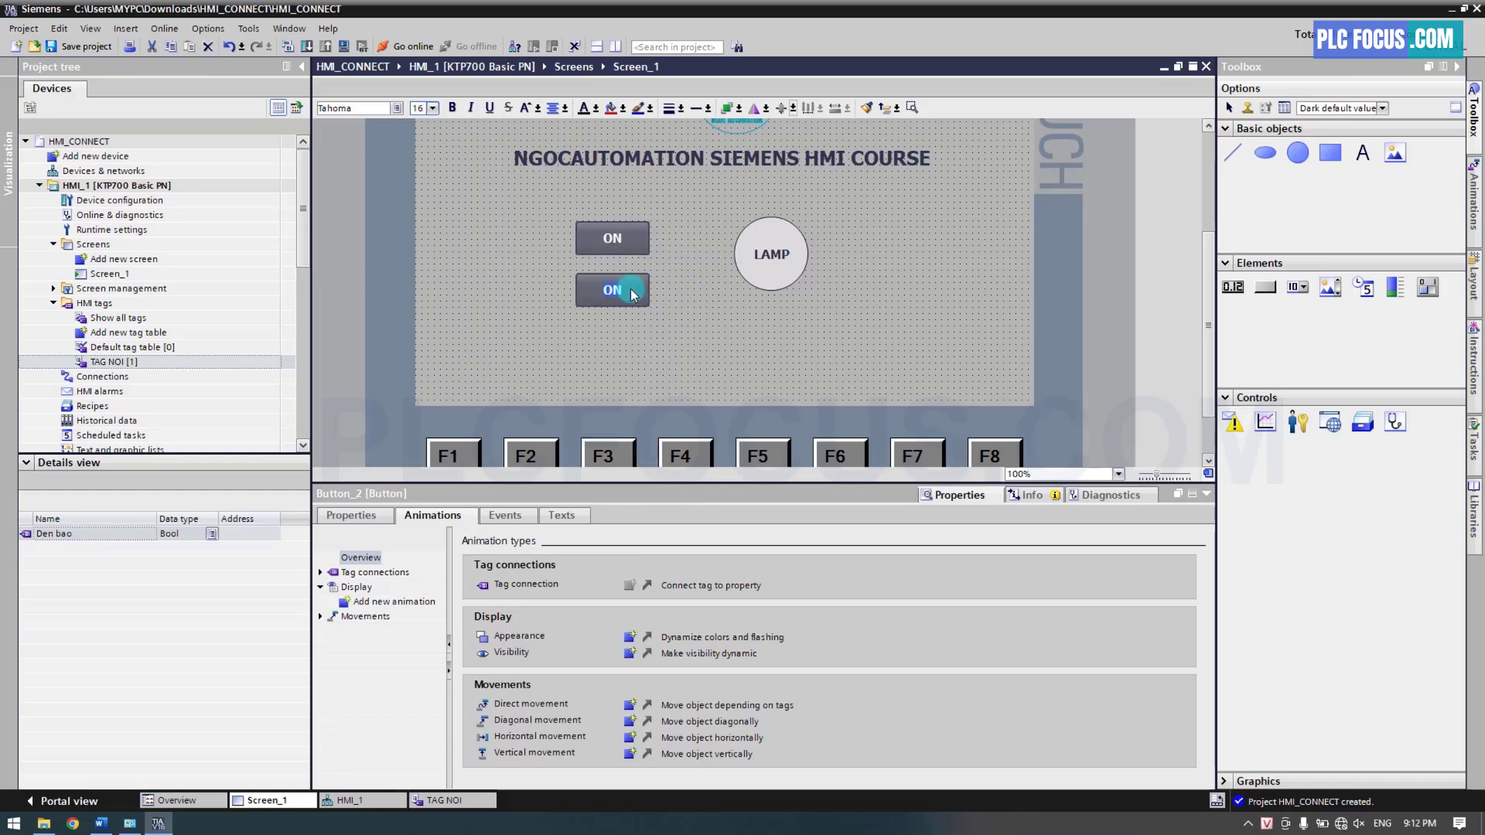
{"action": "double_click", "coordinate": [630, 290]}
{"action": "type", "text": "OFF"}
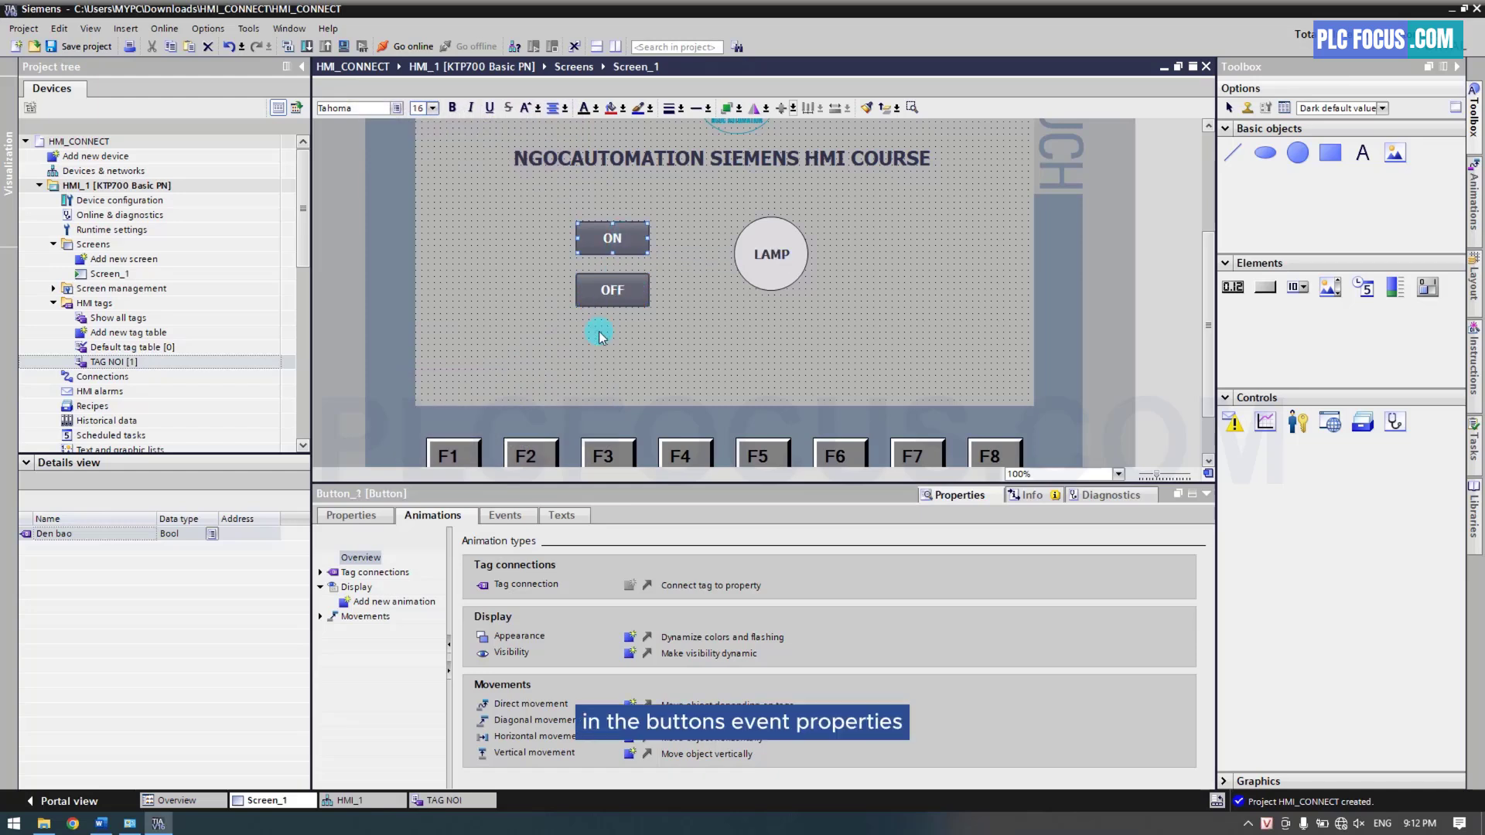
Give the ON button's Press event a SetBit function on the Den bao tag.
{"action": "left_click", "coordinate": [502, 516]}
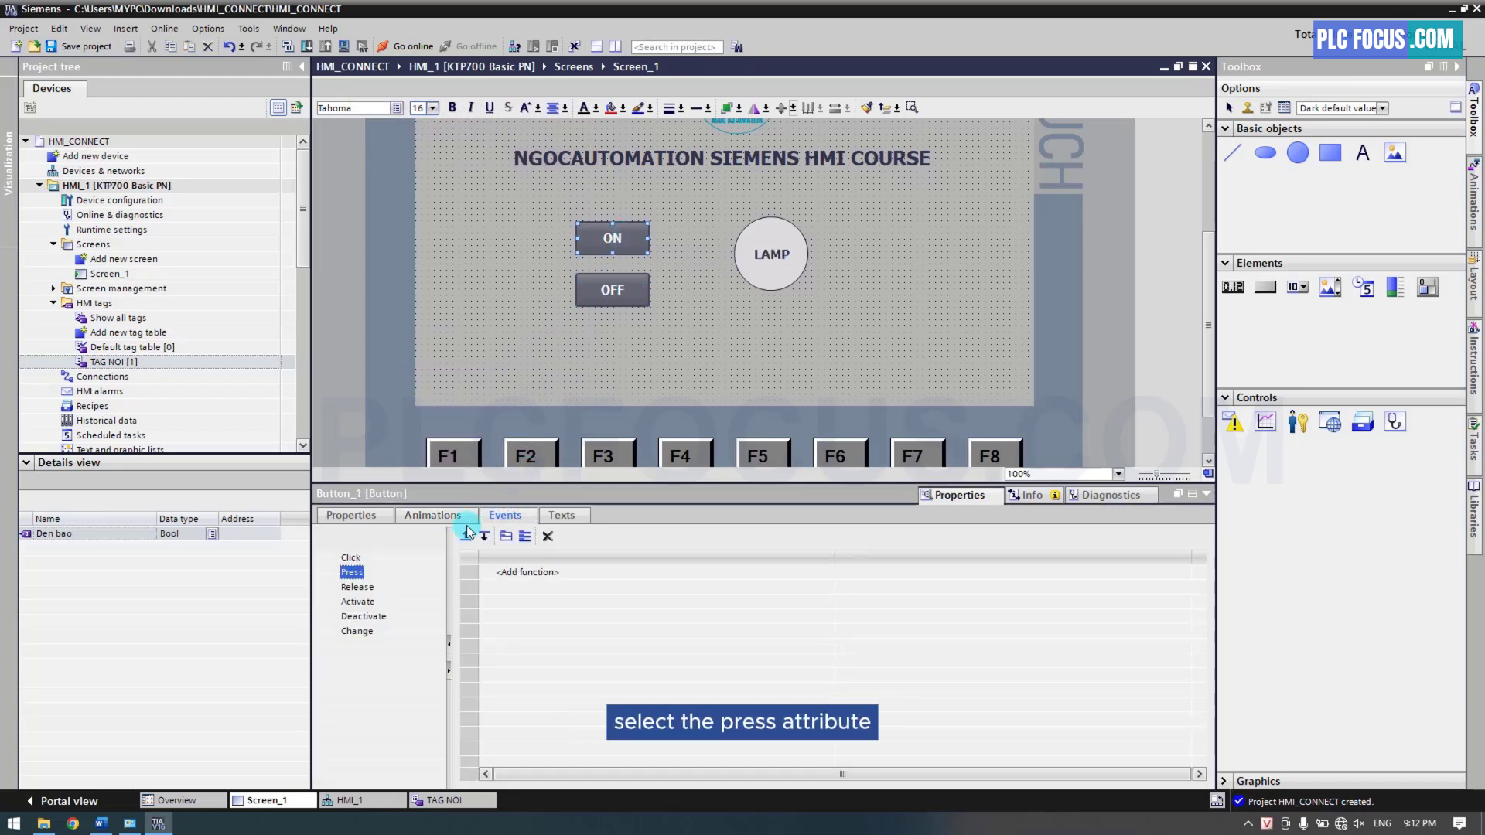
{"action": "left_click", "coordinate": [354, 574]}
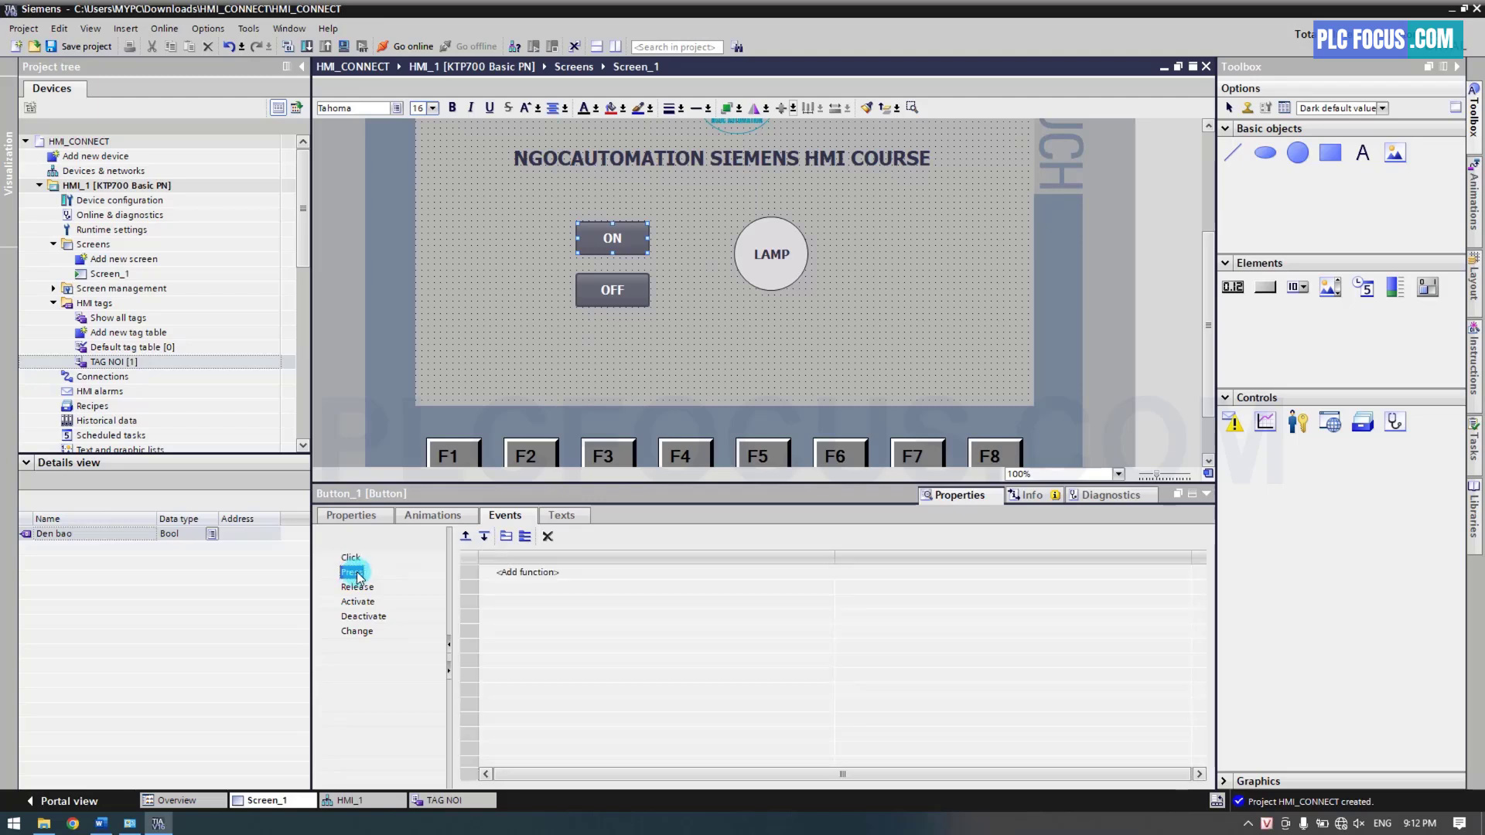
{"action": "left_click", "coordinate": [512, 574]}
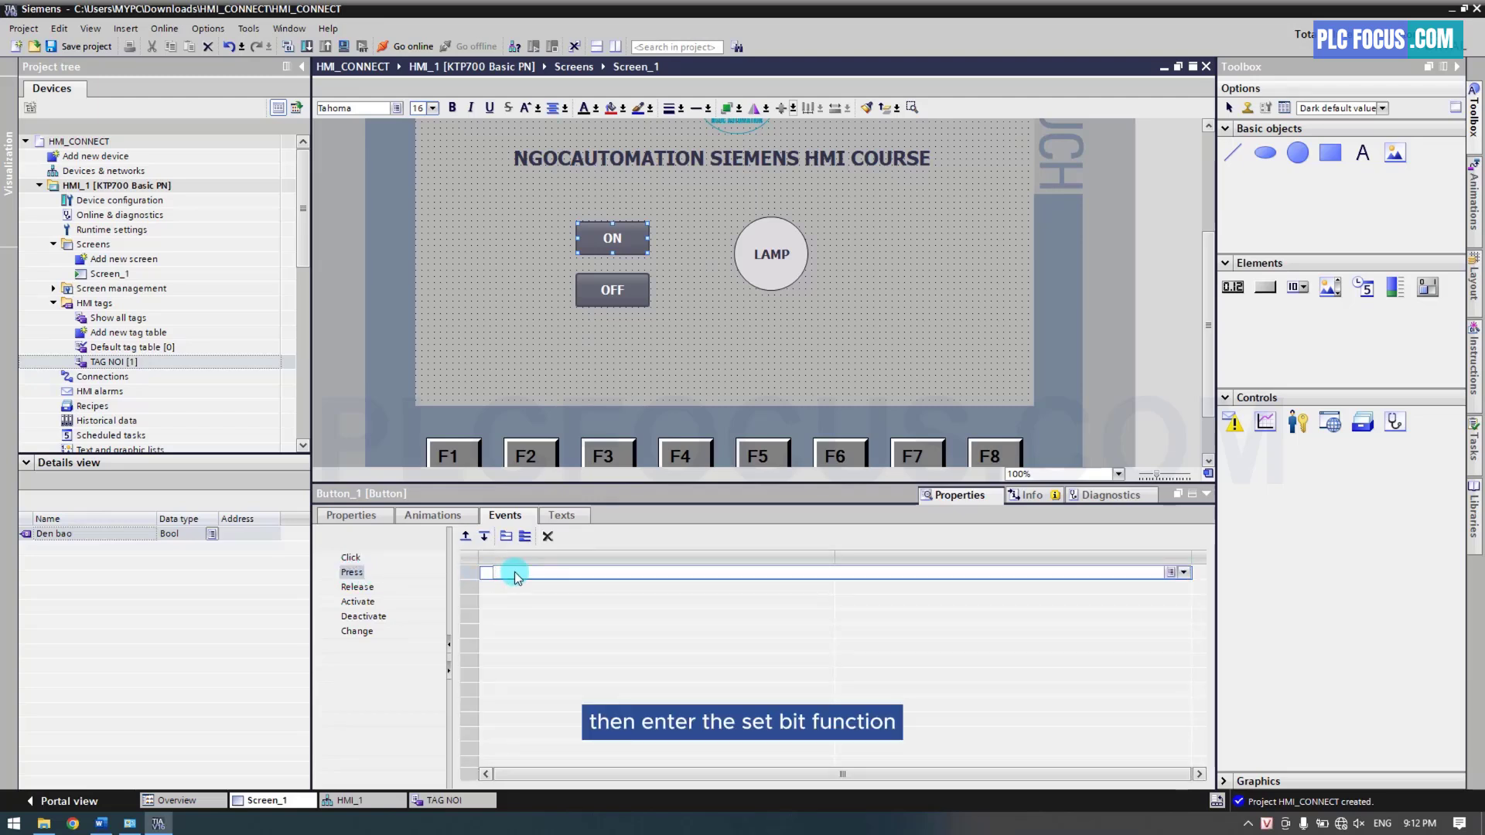
{"action": "type", "text": "setbit"}
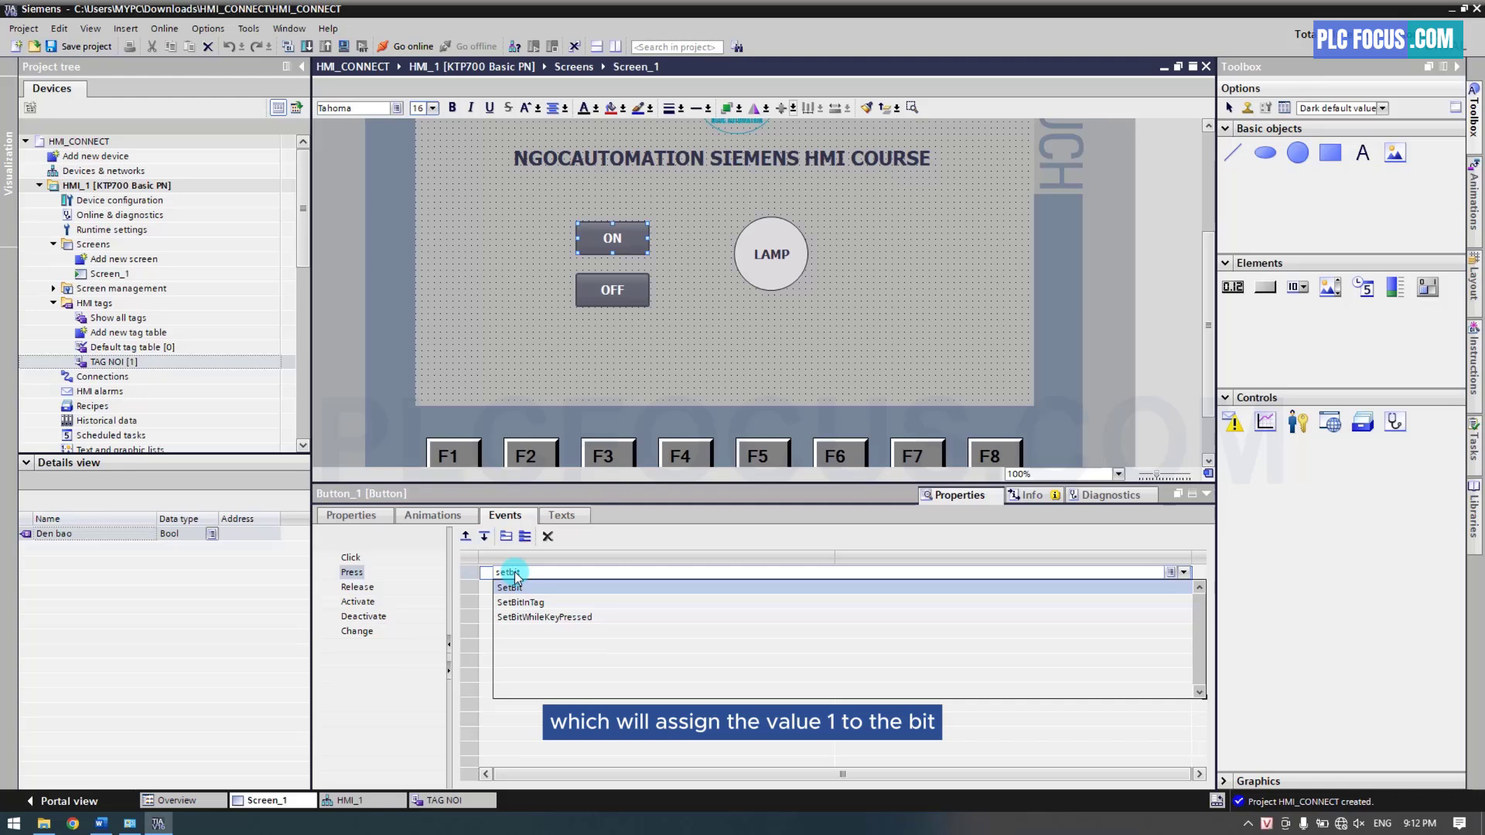
{"action": "left_click", "coordinate": [513, 589]}
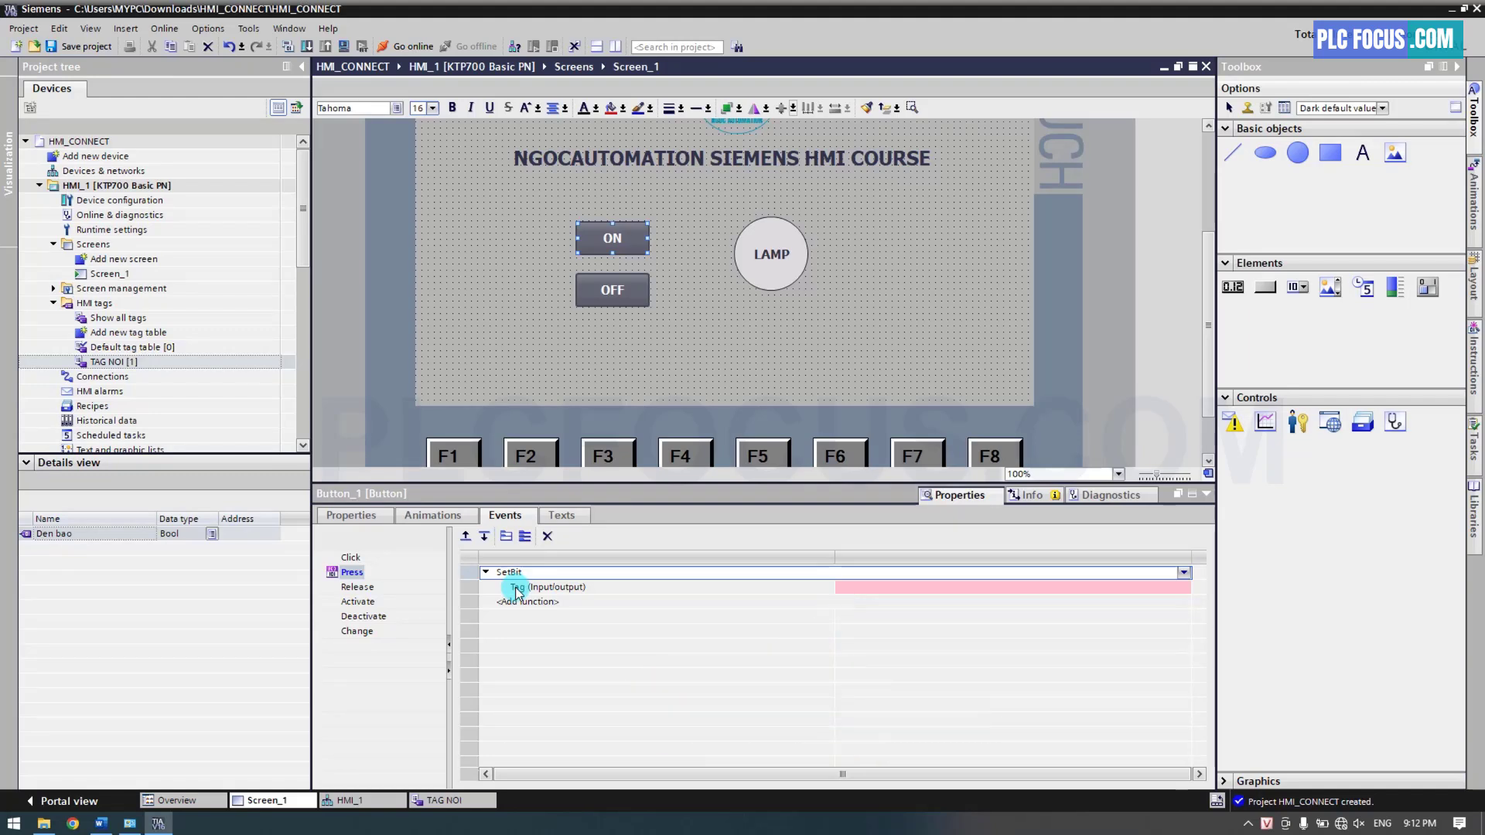
{"action": "left_click", "coordinate": [130, 361]}
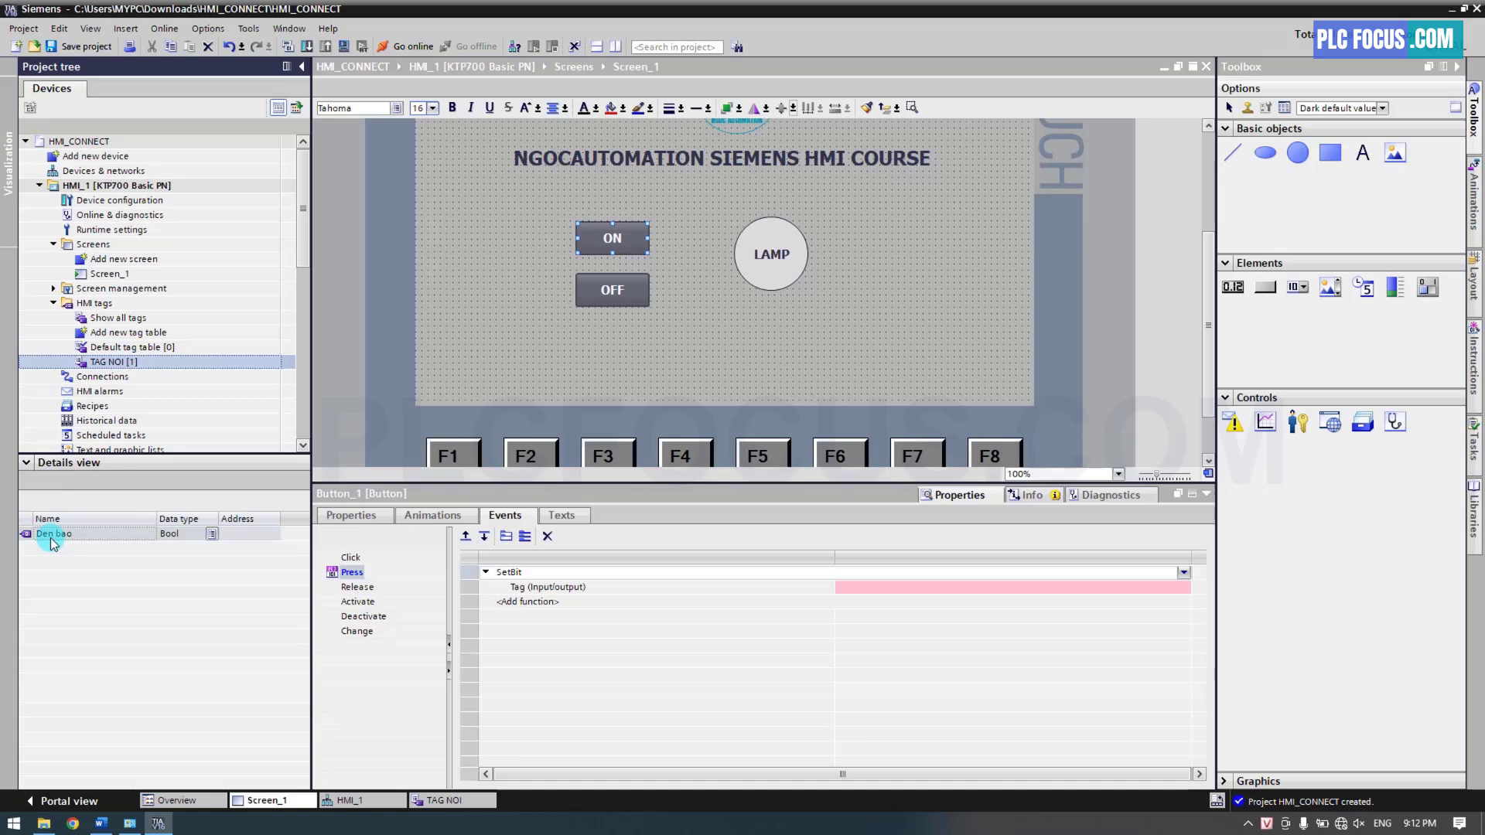
{"action": "left_click_drag", "start_coordinate": [47, 533], "coordinate": [863, 597]}
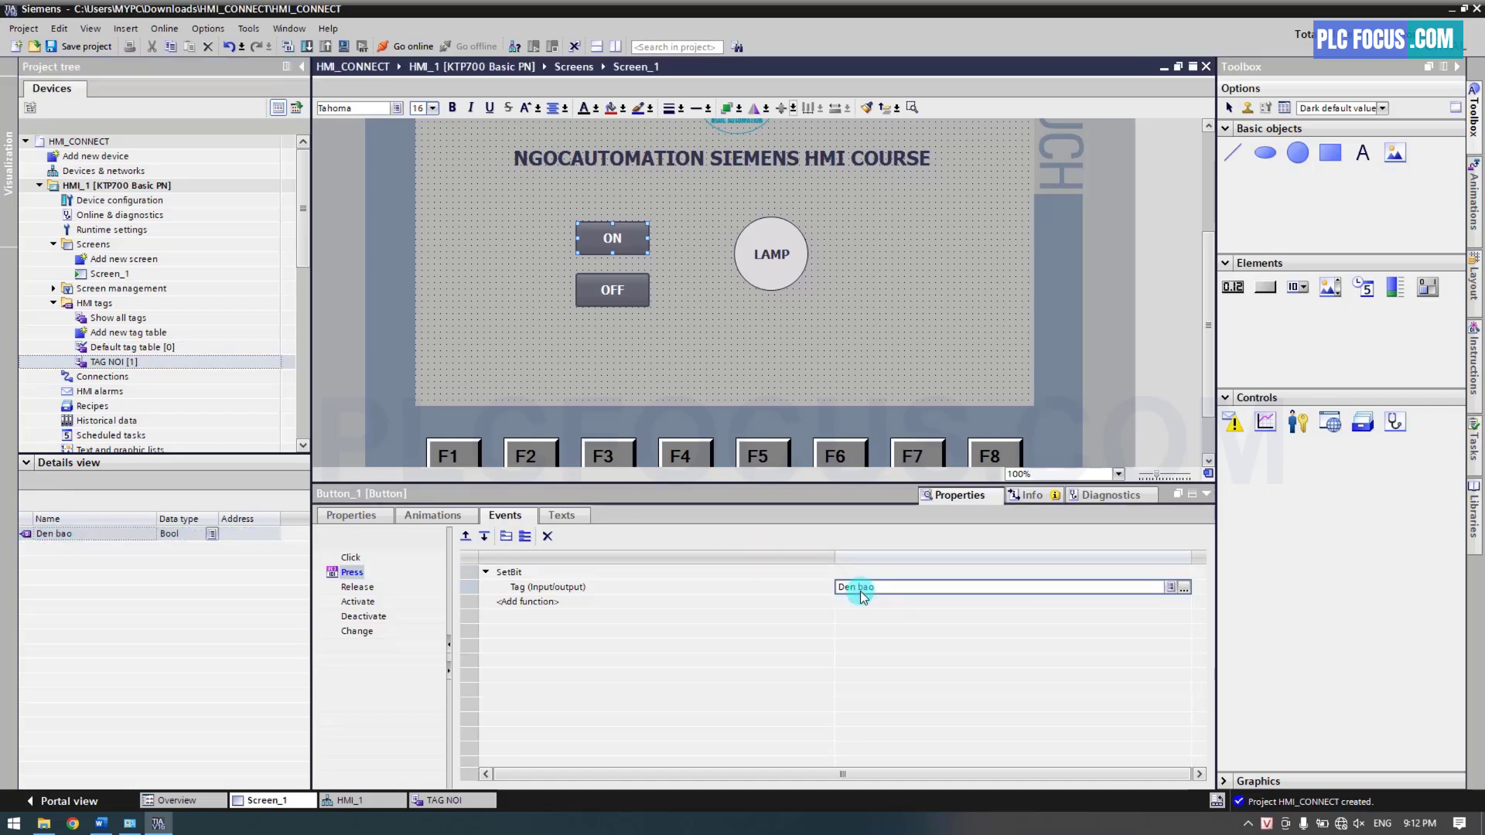
{"action": "left_click", "coordinate": [619, 294]}
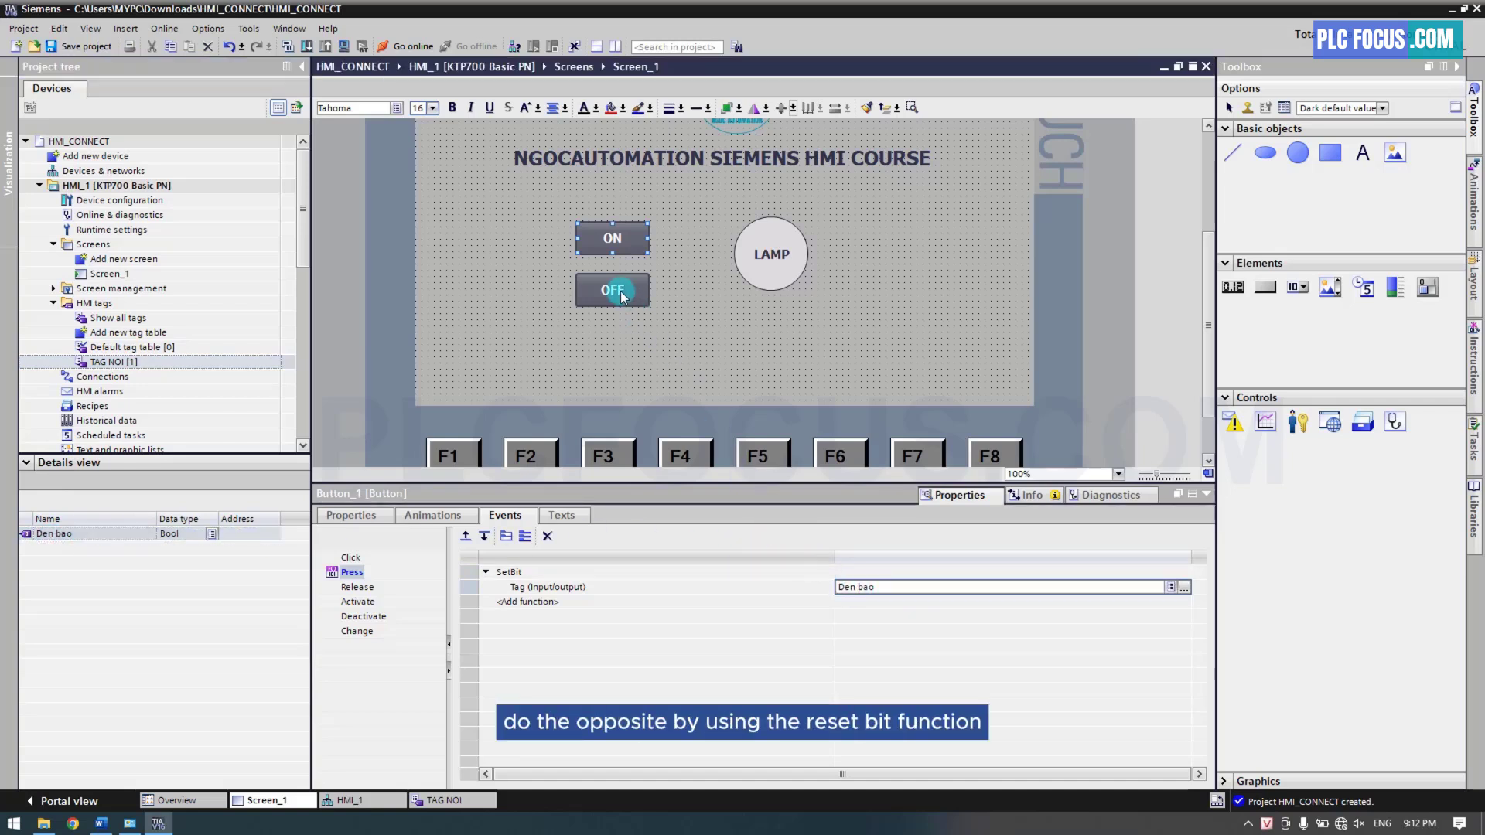
Add a ResetBit function on the Den bao tag to the OFF button's Press event.
{"action": "left_click", "coordinate": [348, 573]}
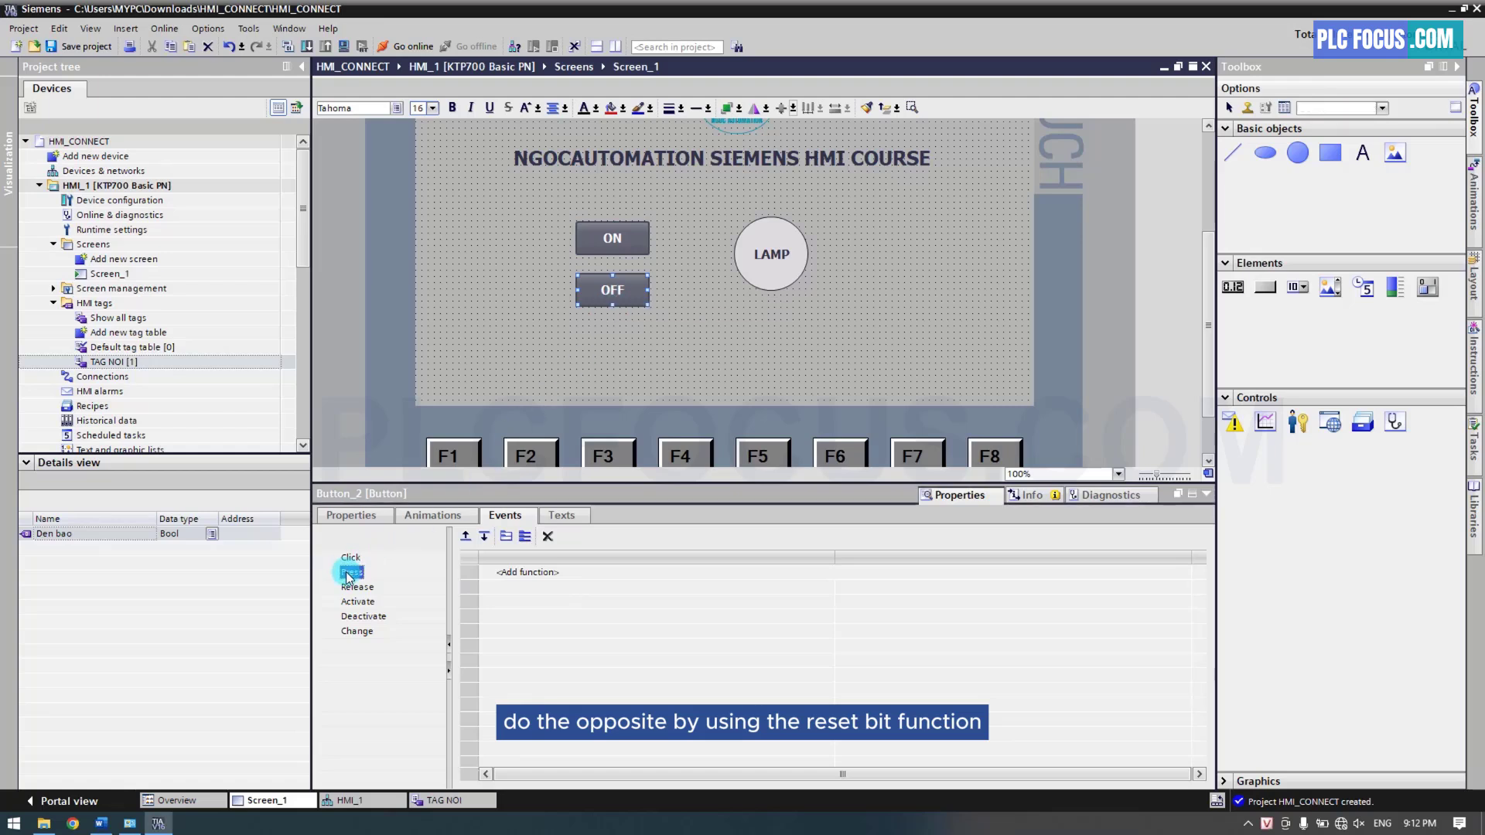
{"action": "left_click", "coordinate": [518, 574]}
{"action": "type", "text": "reset"}
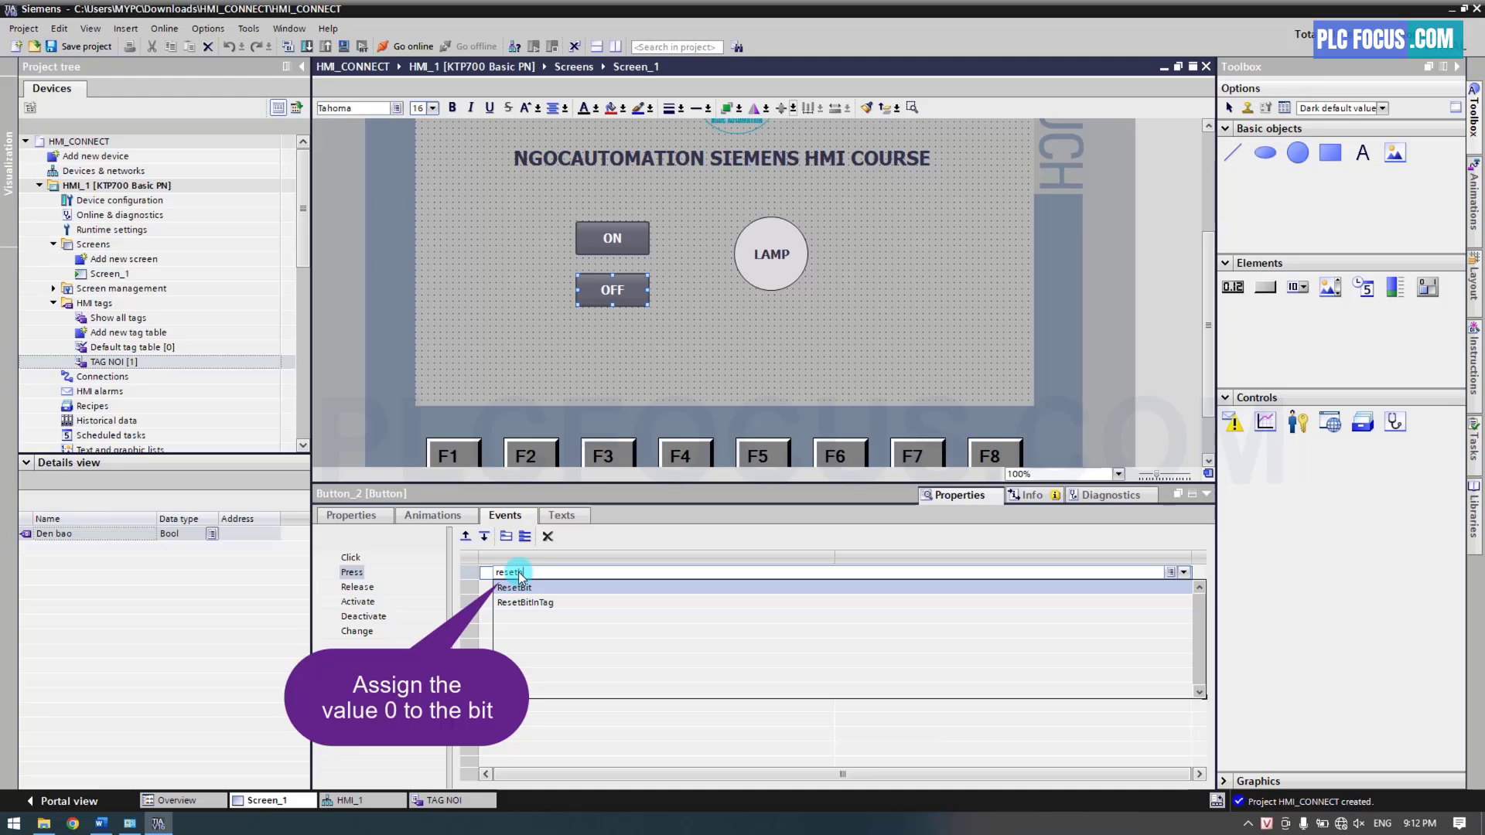
{"action": "type", "text": "bit"}
{"action": "left_click", "coordinate": [514, 589]}
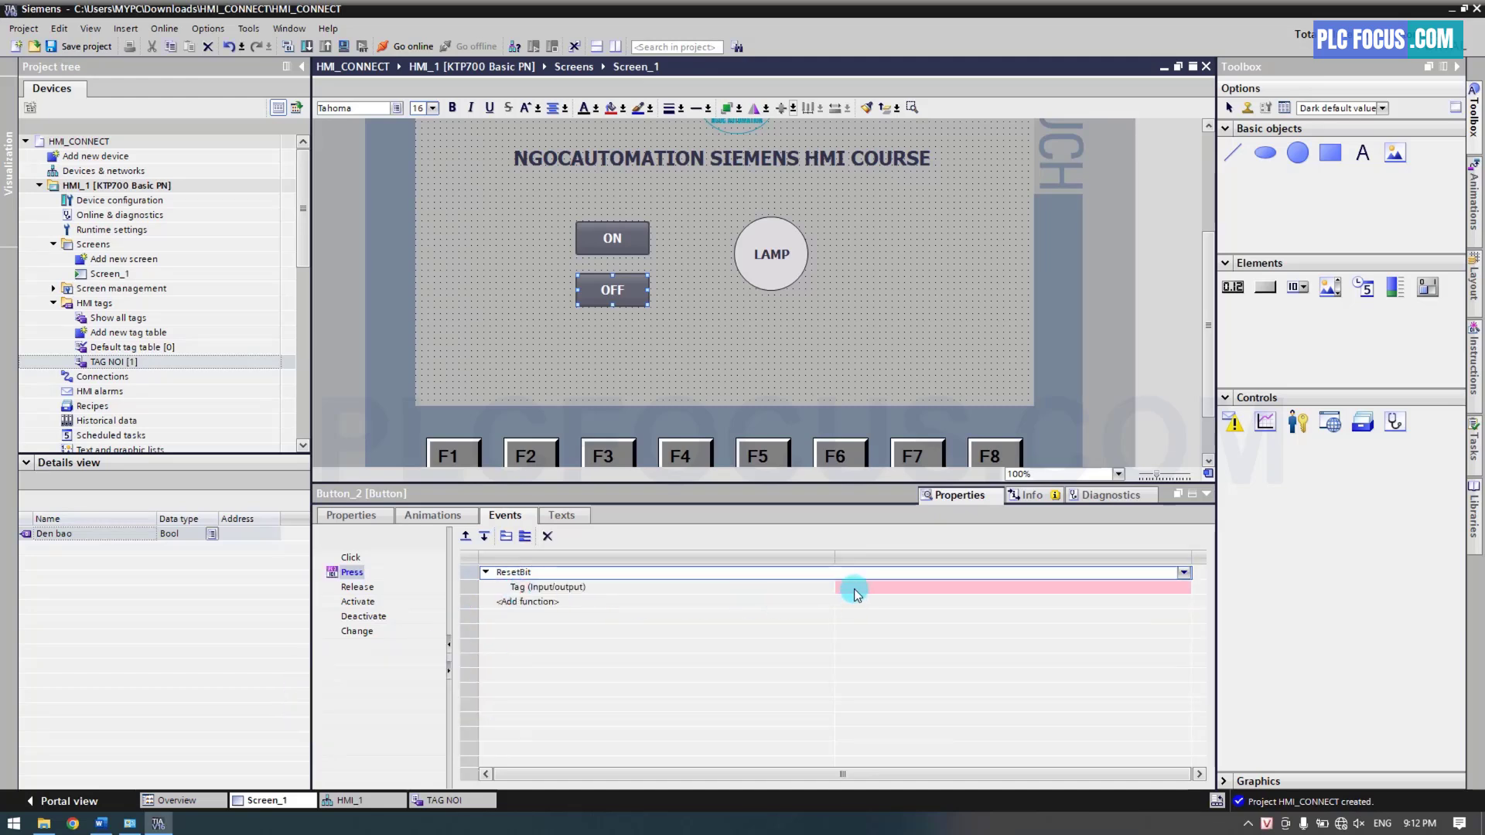
{"action": "left_click", "coordinate": [854, 592]}
{"action": "left_click_drag", "start_coordinate": [62, 535], "coordinate": [864, 589]}
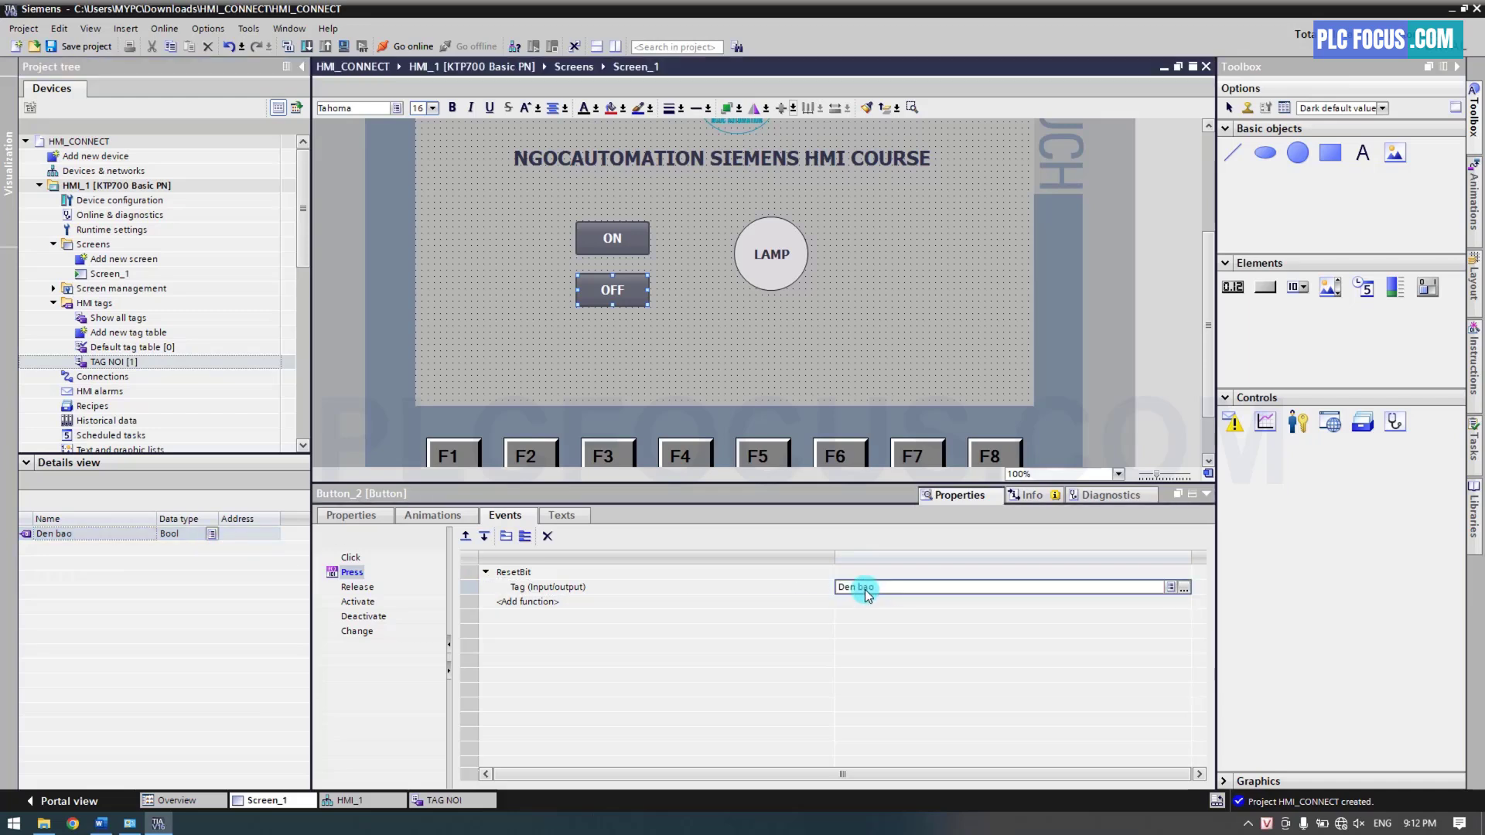
Deselect the OFF button and compile HMI_1, confirming 0 errors and 0 warnings.
{"action": "left_click", "coordinate": [551, 321]}
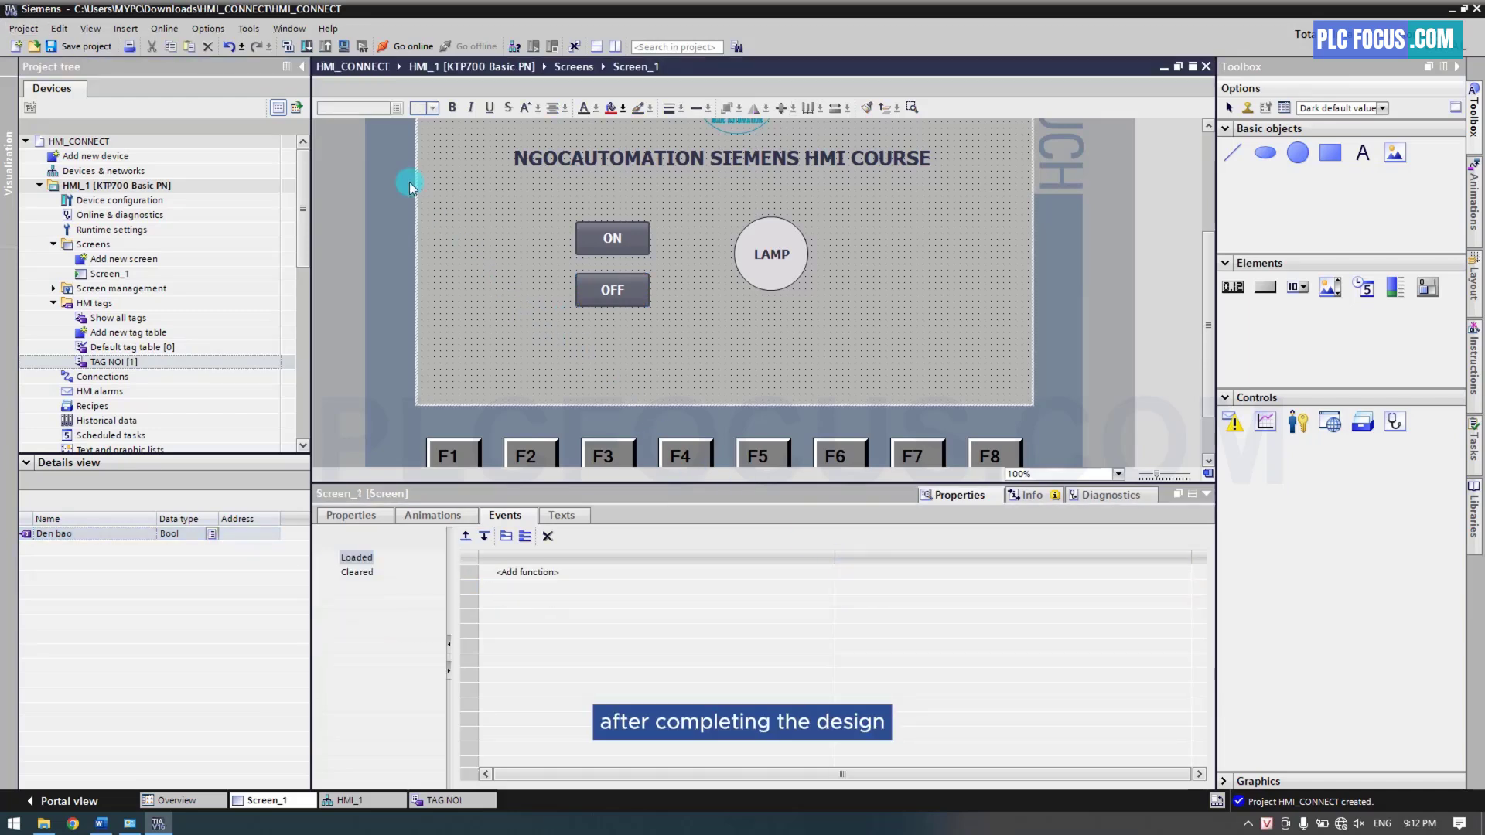
{"action": "left_click", "coordinate": [287, 48]}
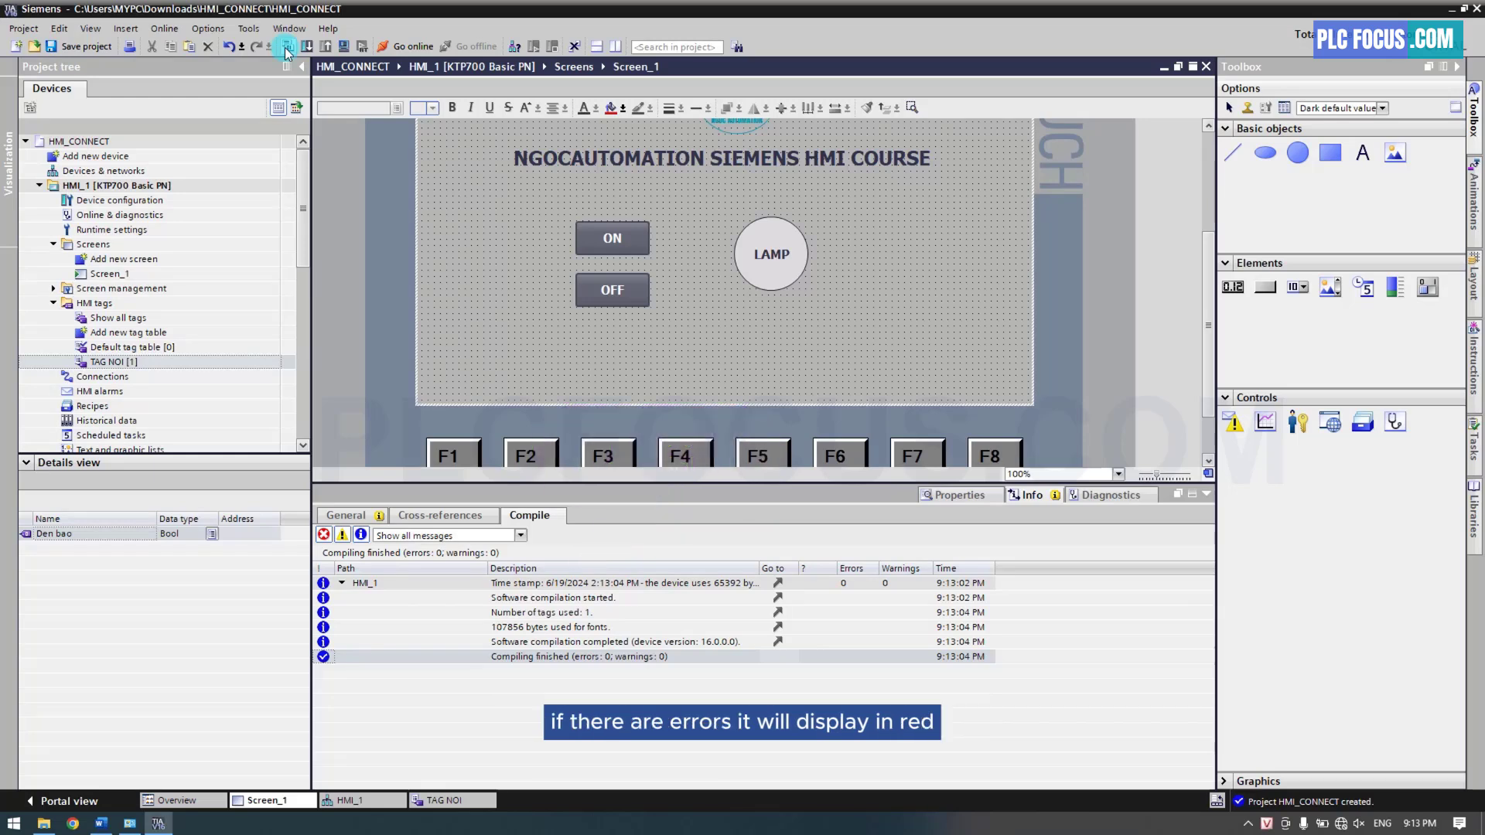
Delete Den bao from the Tag field of the ON button's SetBit Press action.
{"action": "left_click", "coordinate": [612, 232]}
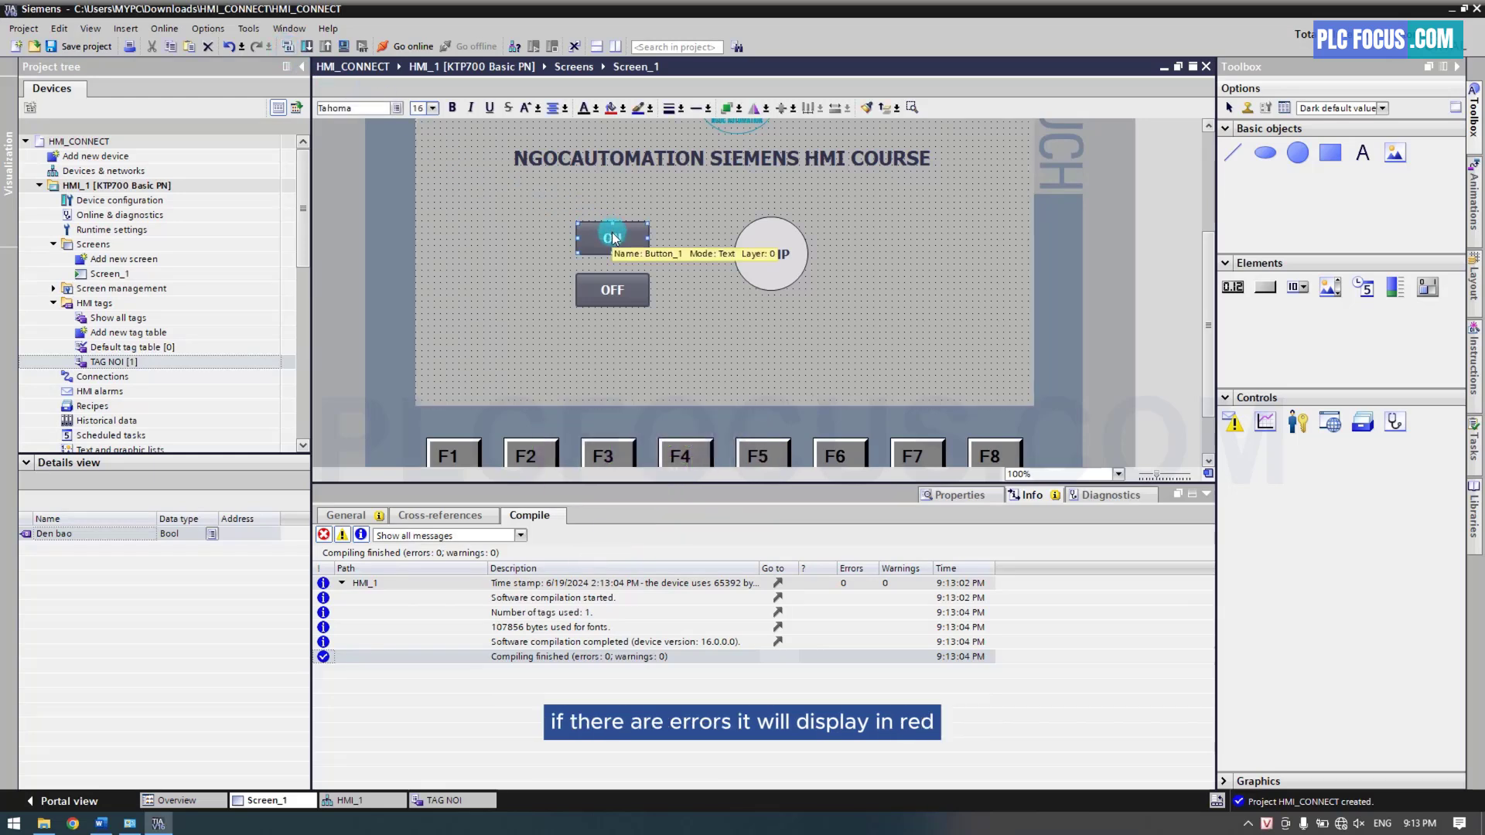
{"action": "left_click", "coordinate": [959, 495]}
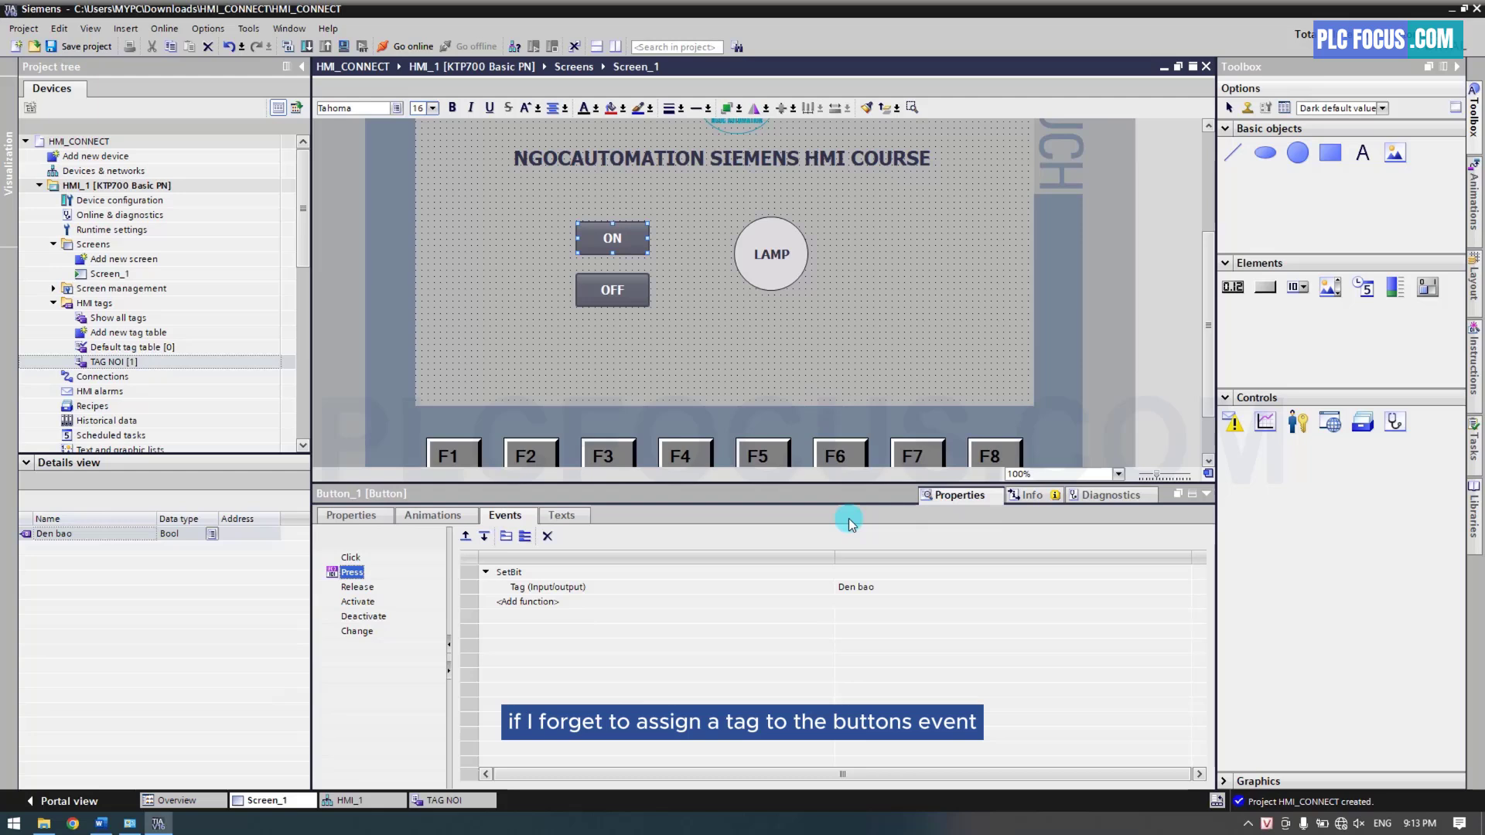
{"action": "left_click", "coordinate": [860, 596]}
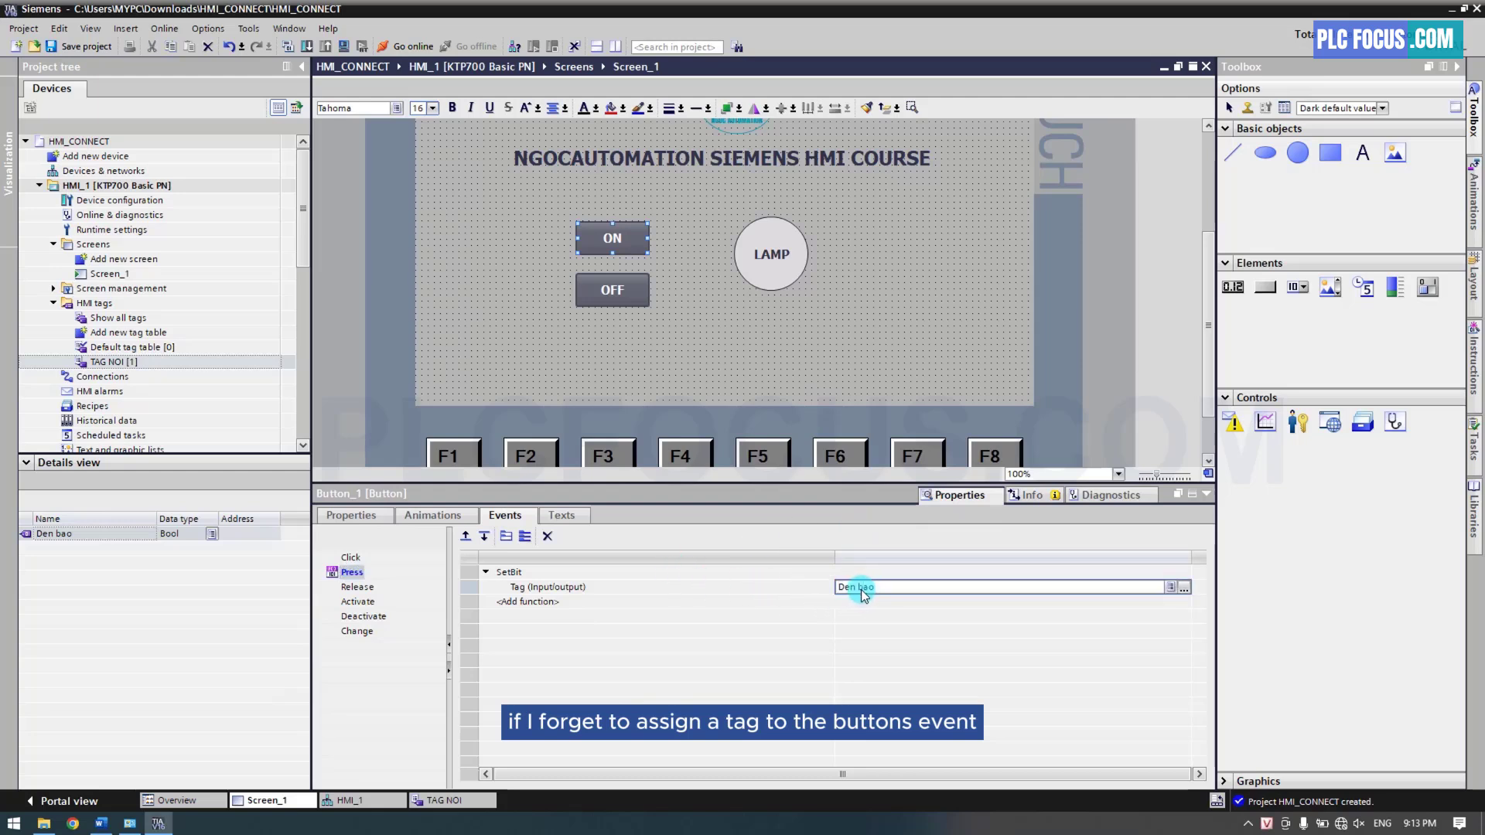
{"action": "left_click_drag", "start_coordinate": [875, 589], "coordinate": [825, 604]}
{"action": "key", "text": "Delete"}
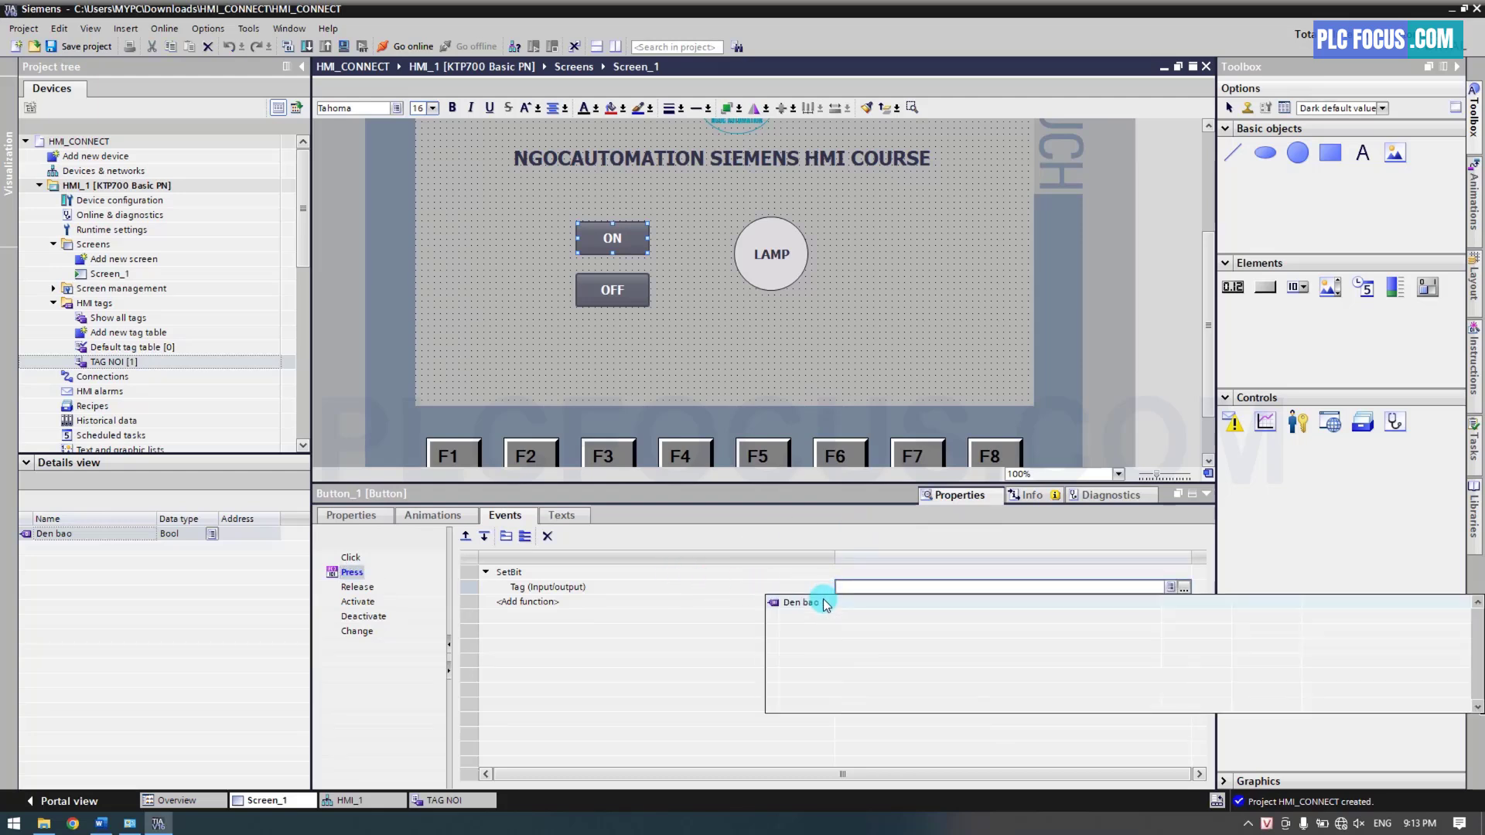
{"action": "left_click", "coordinate": [818, 588]}
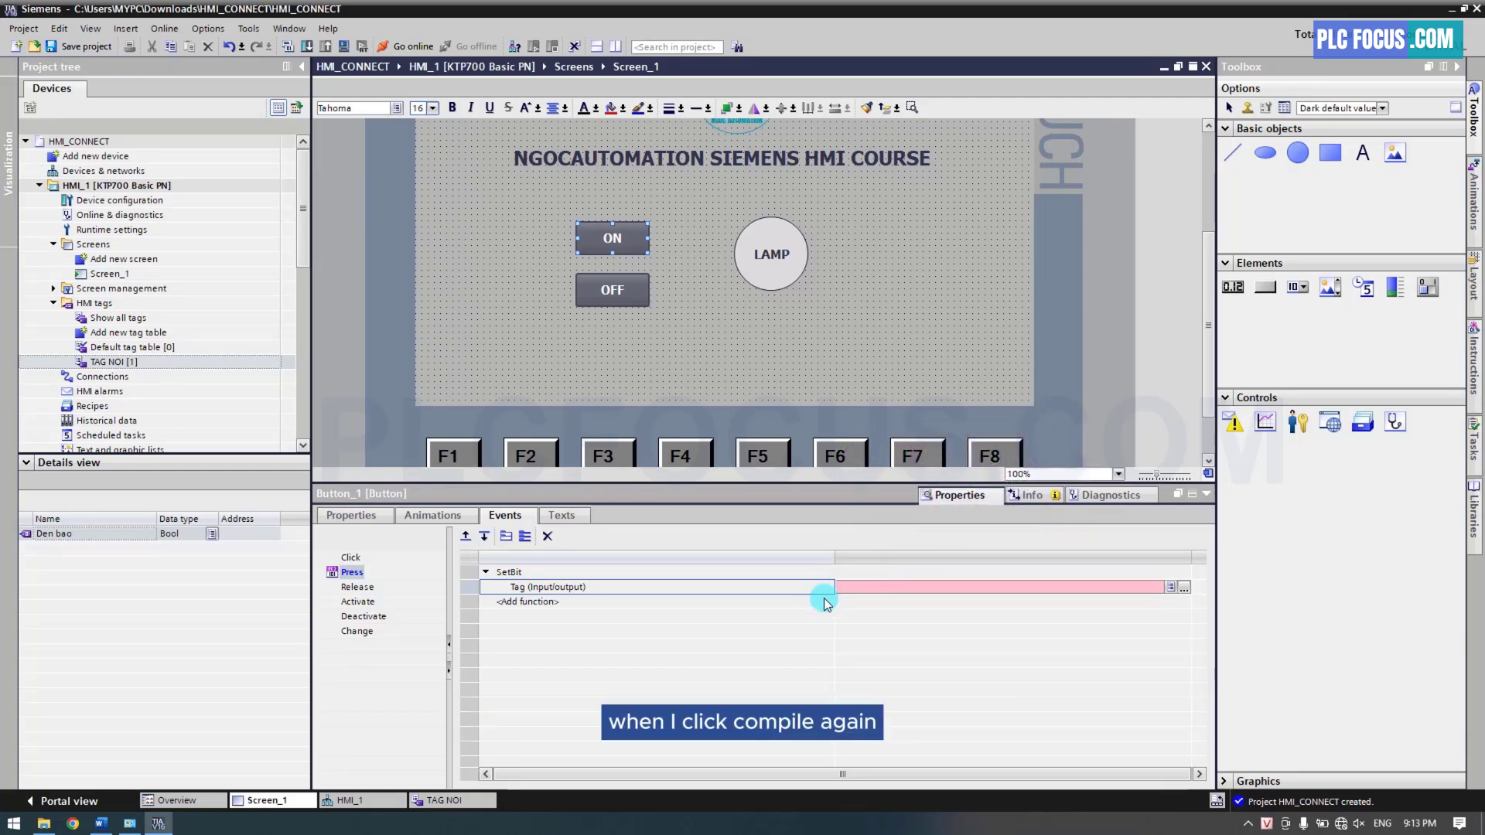
Recompile, then follow the missing-parameter error to Button_1's Press event with the empty SetBit tag.
{"action": "left_click", "coordinate": [289, 48]}
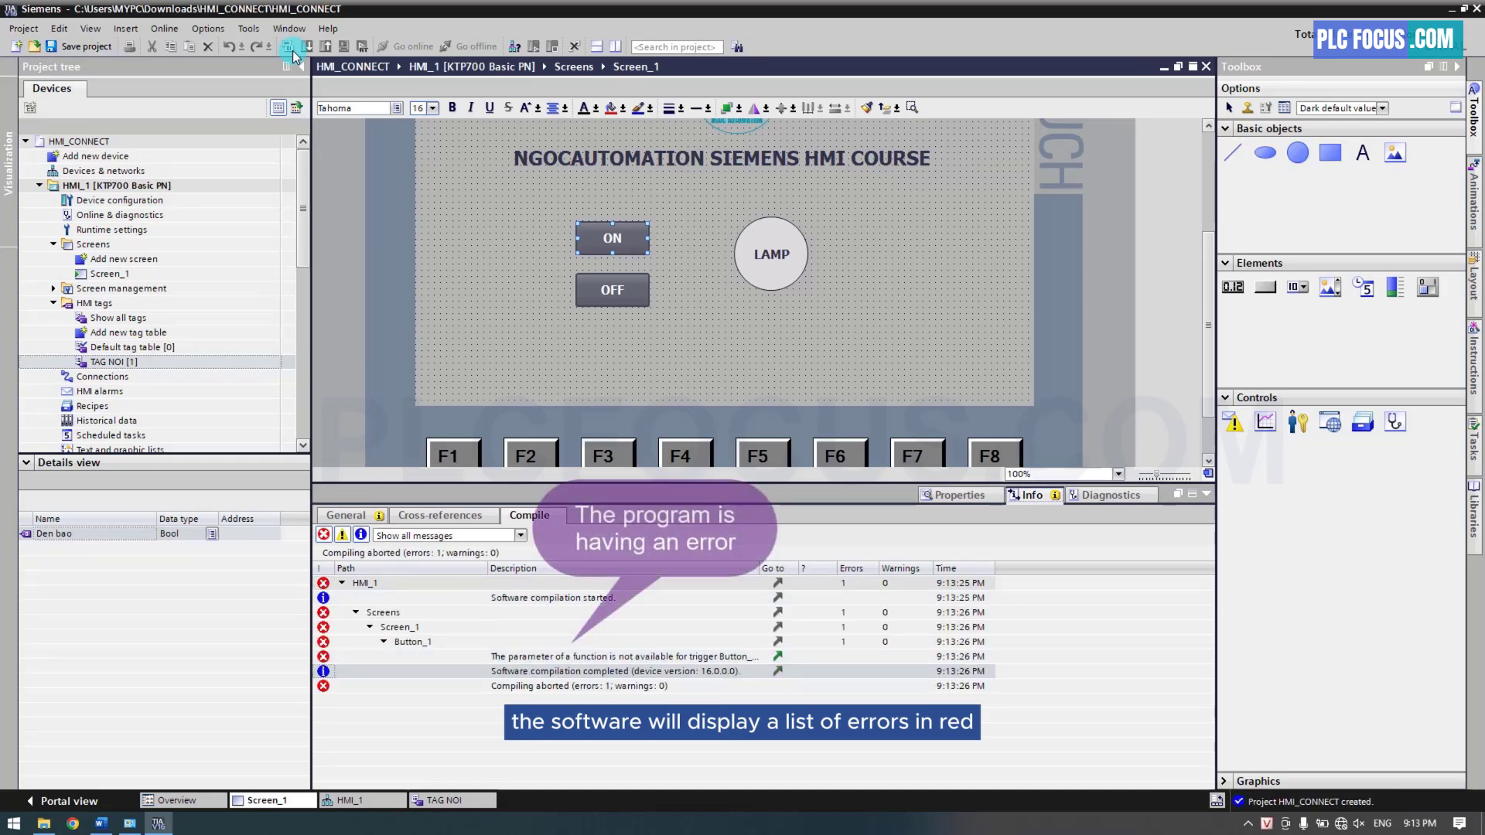
{"action": "left_click", "coordinate": [475, 662]}
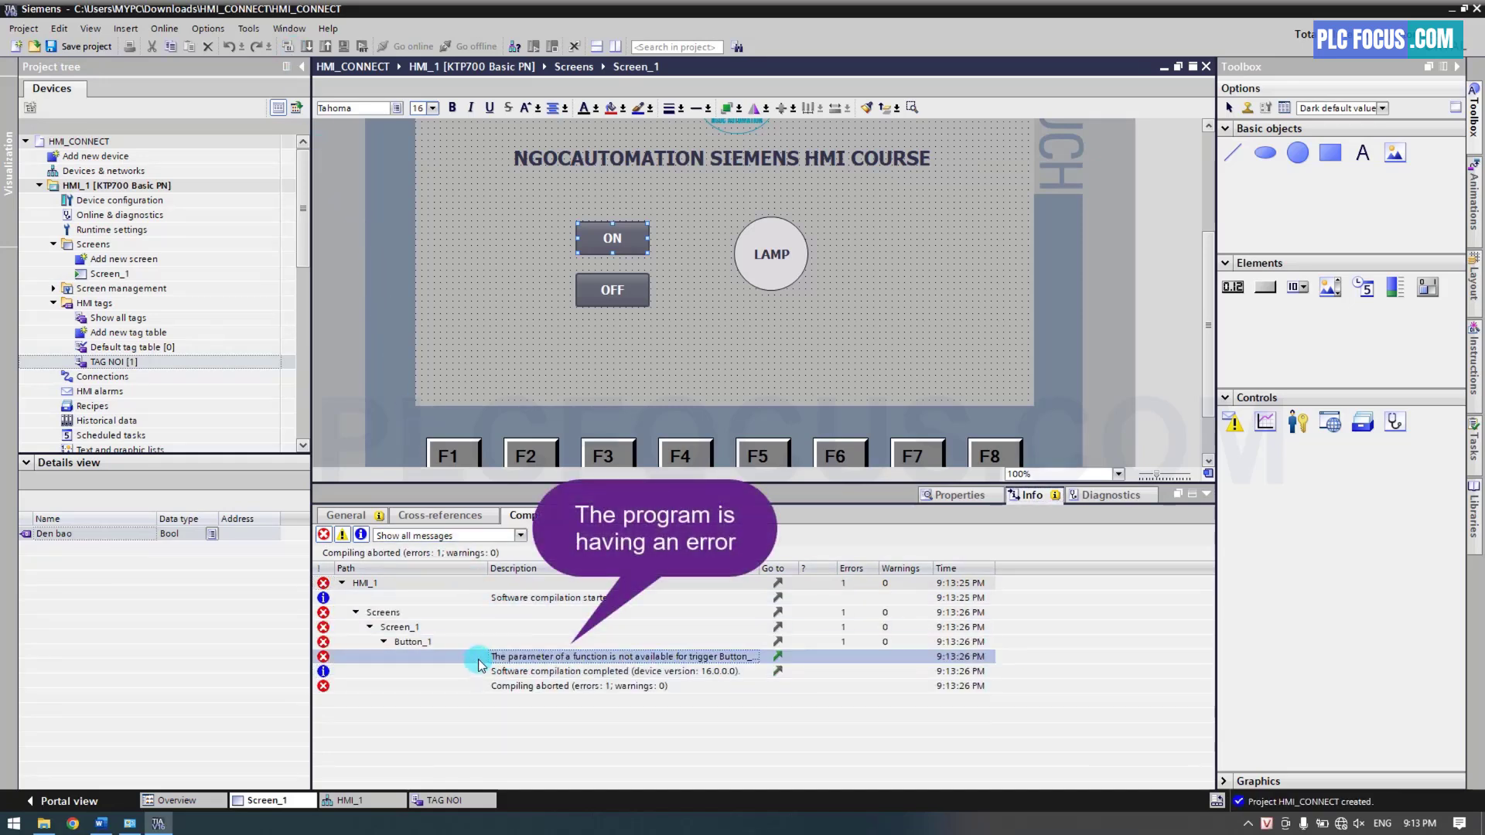
{"action": "left_click", "coordinate": [323, 536]}
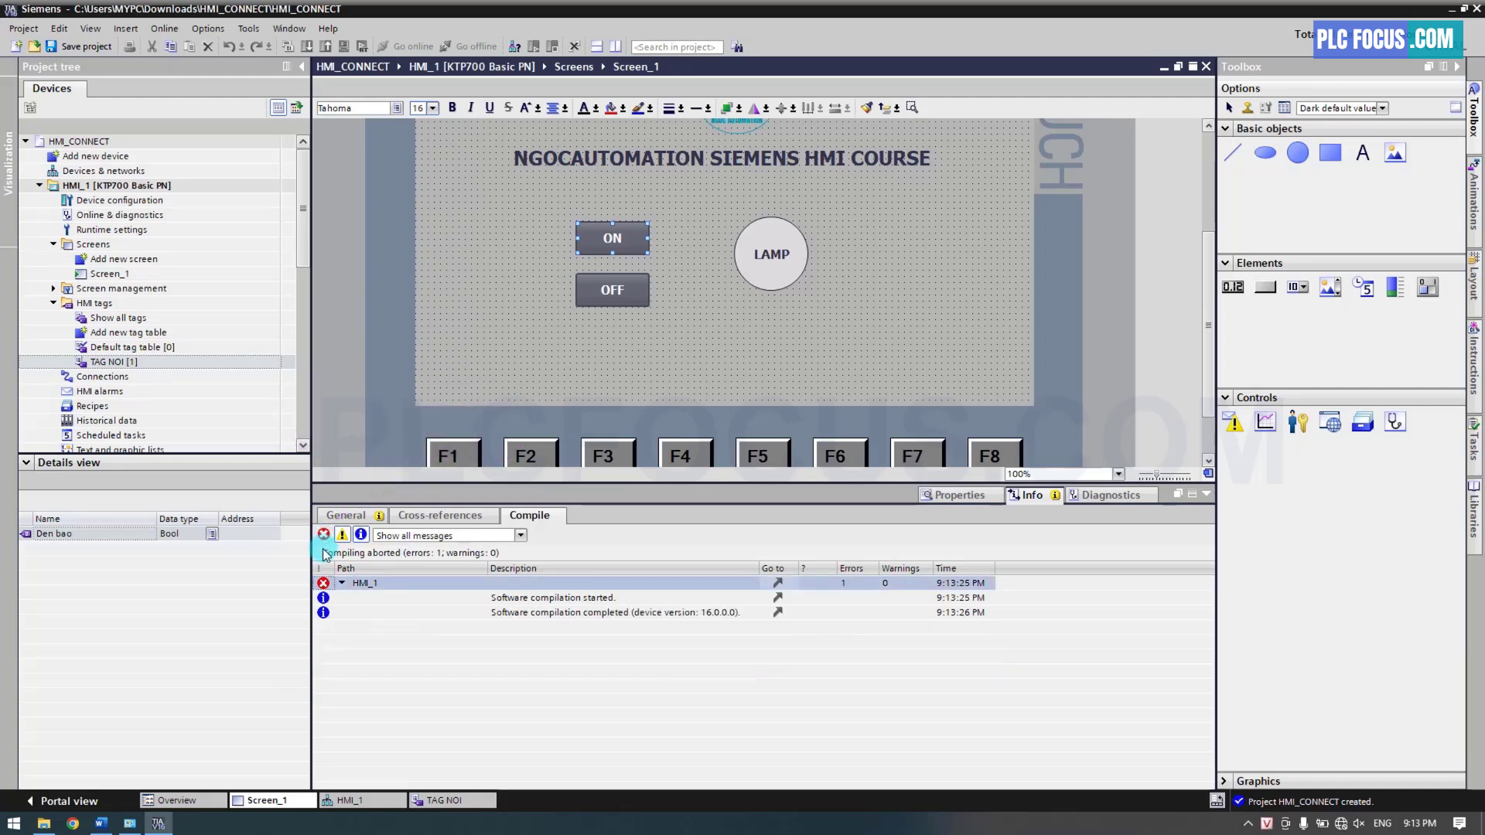
{"action": "left_click", "coordinate": [324, 537]}
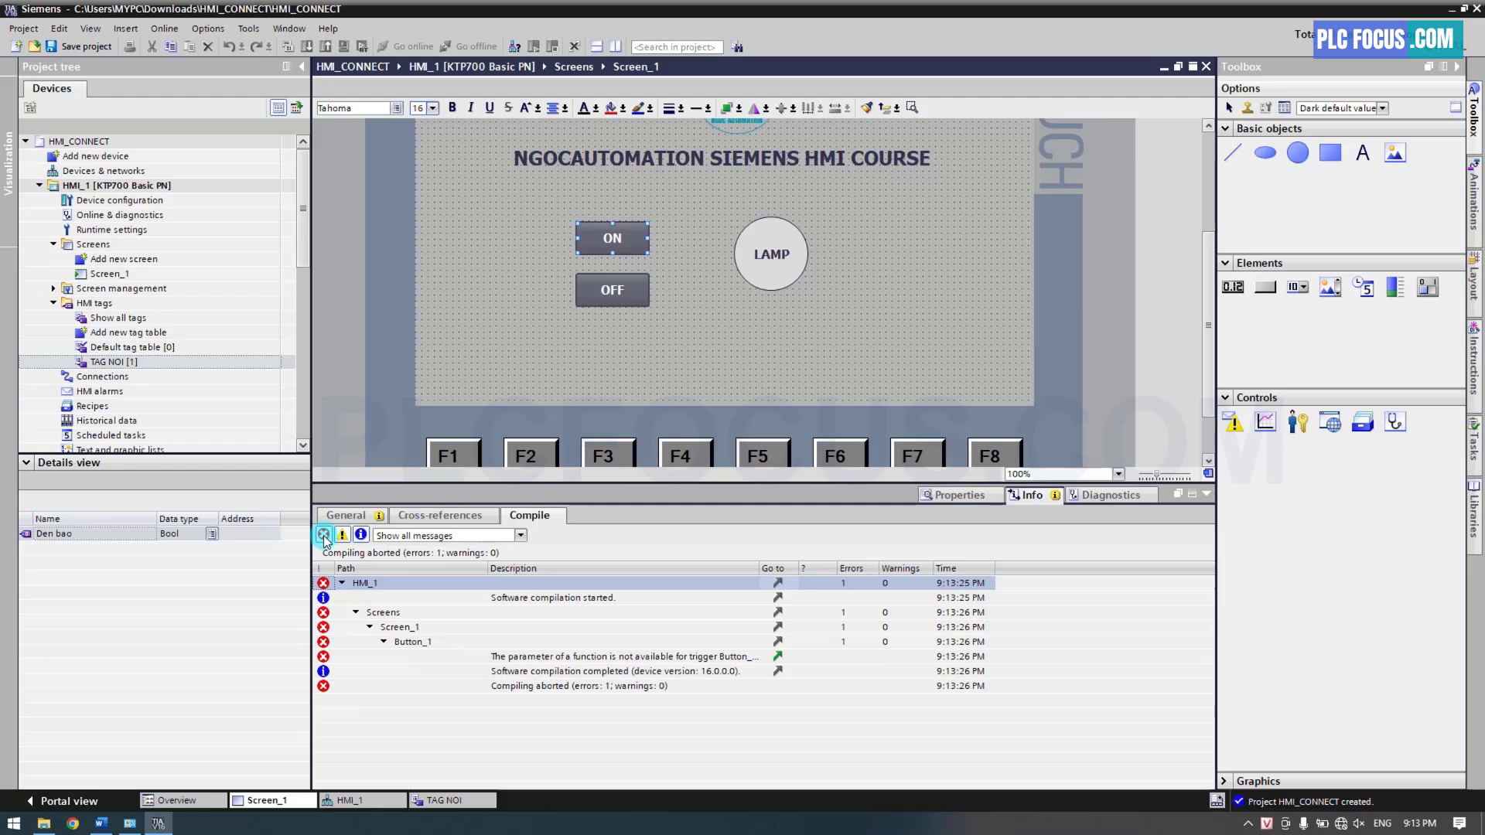
{"action": "left_click", "coordinate": [461, 657]}
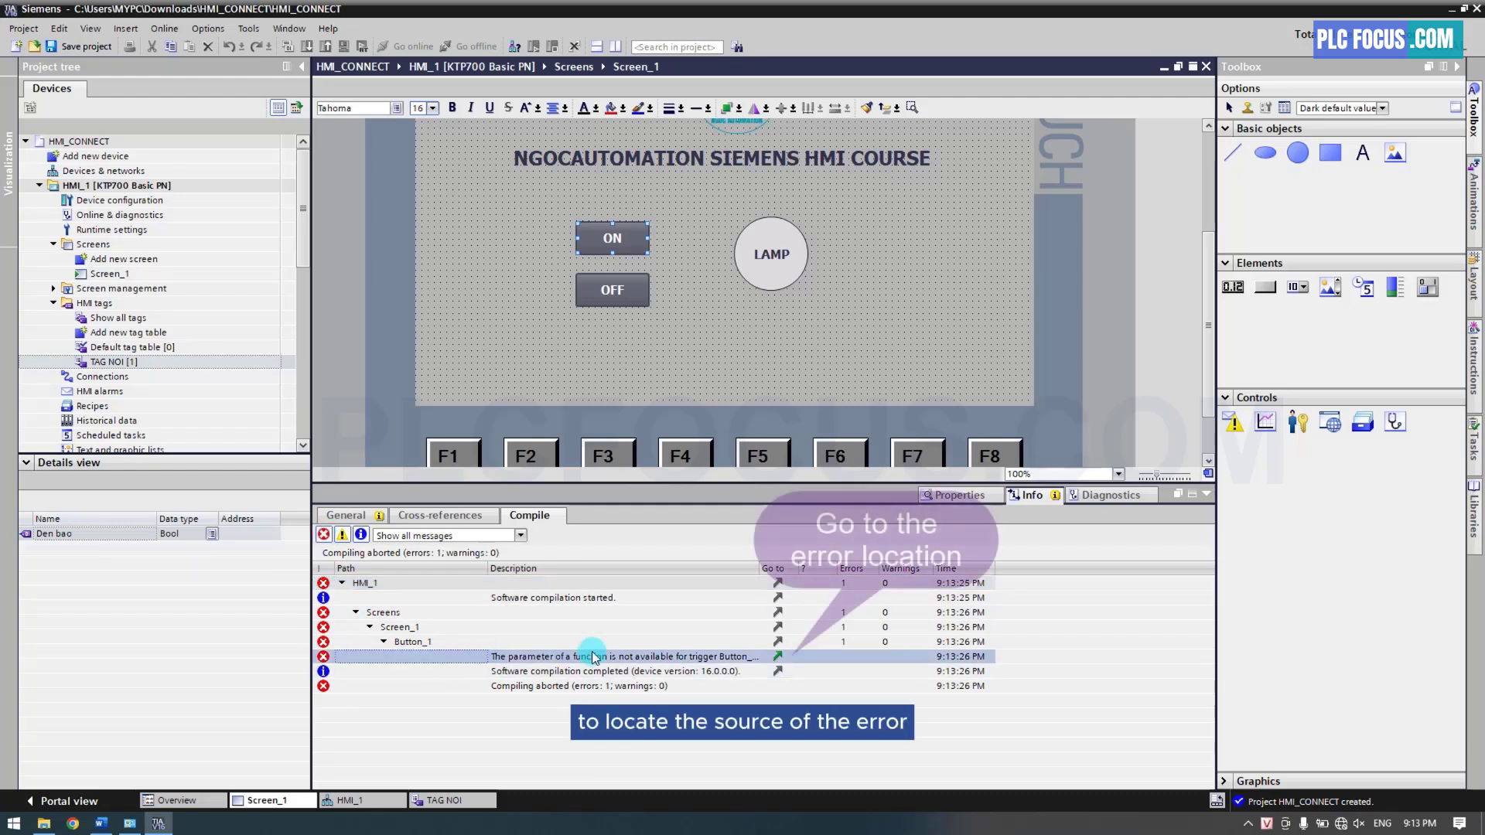
{"action": "left_click", "coordinate": [778, 658]}
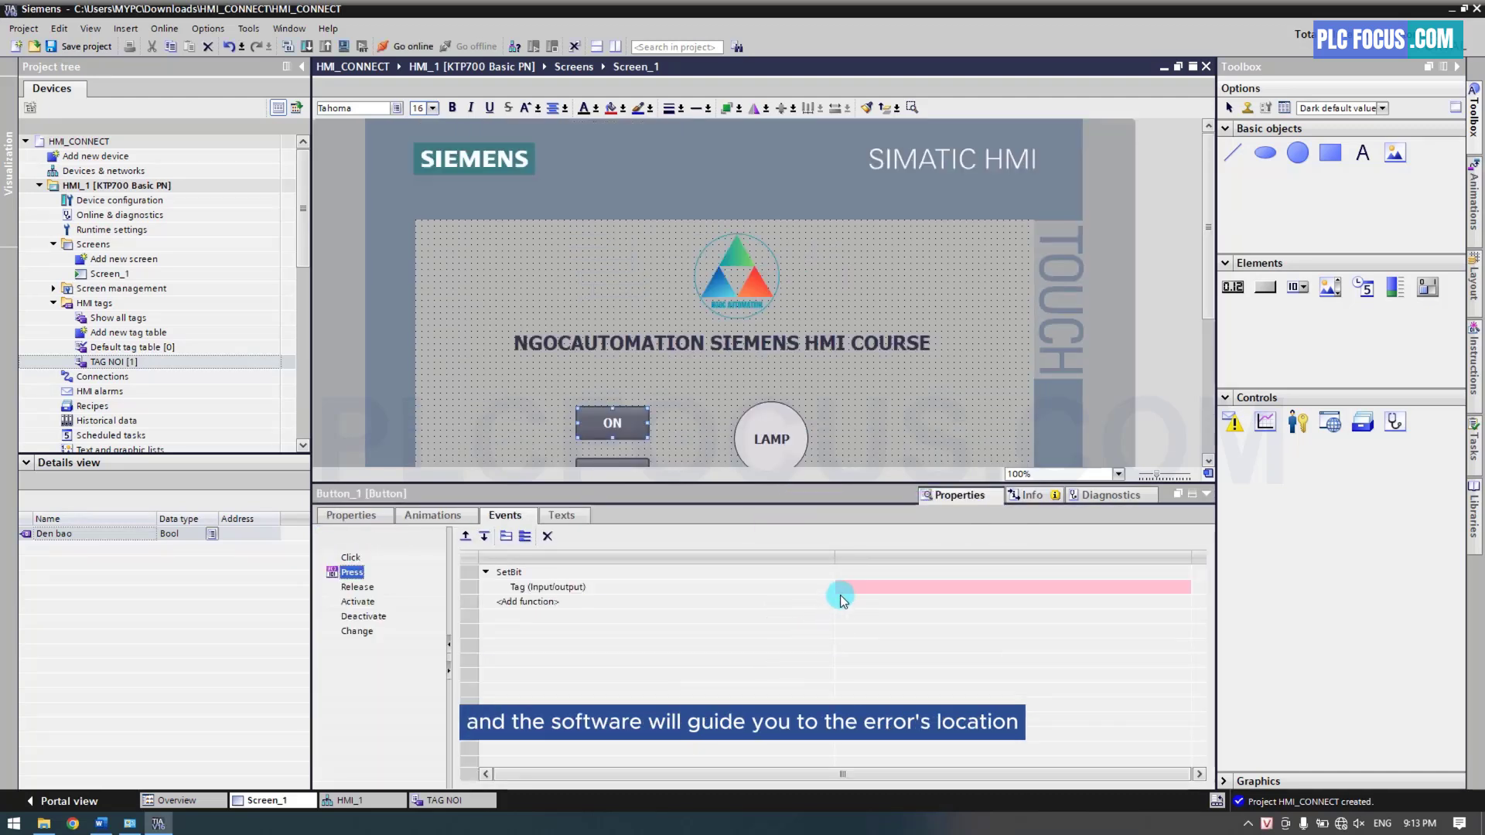
Drag Den bao from the TAG NOI table into the ON button's SetBit Tag field.
{"action": "left_click", "coordinate": [858, 589]}
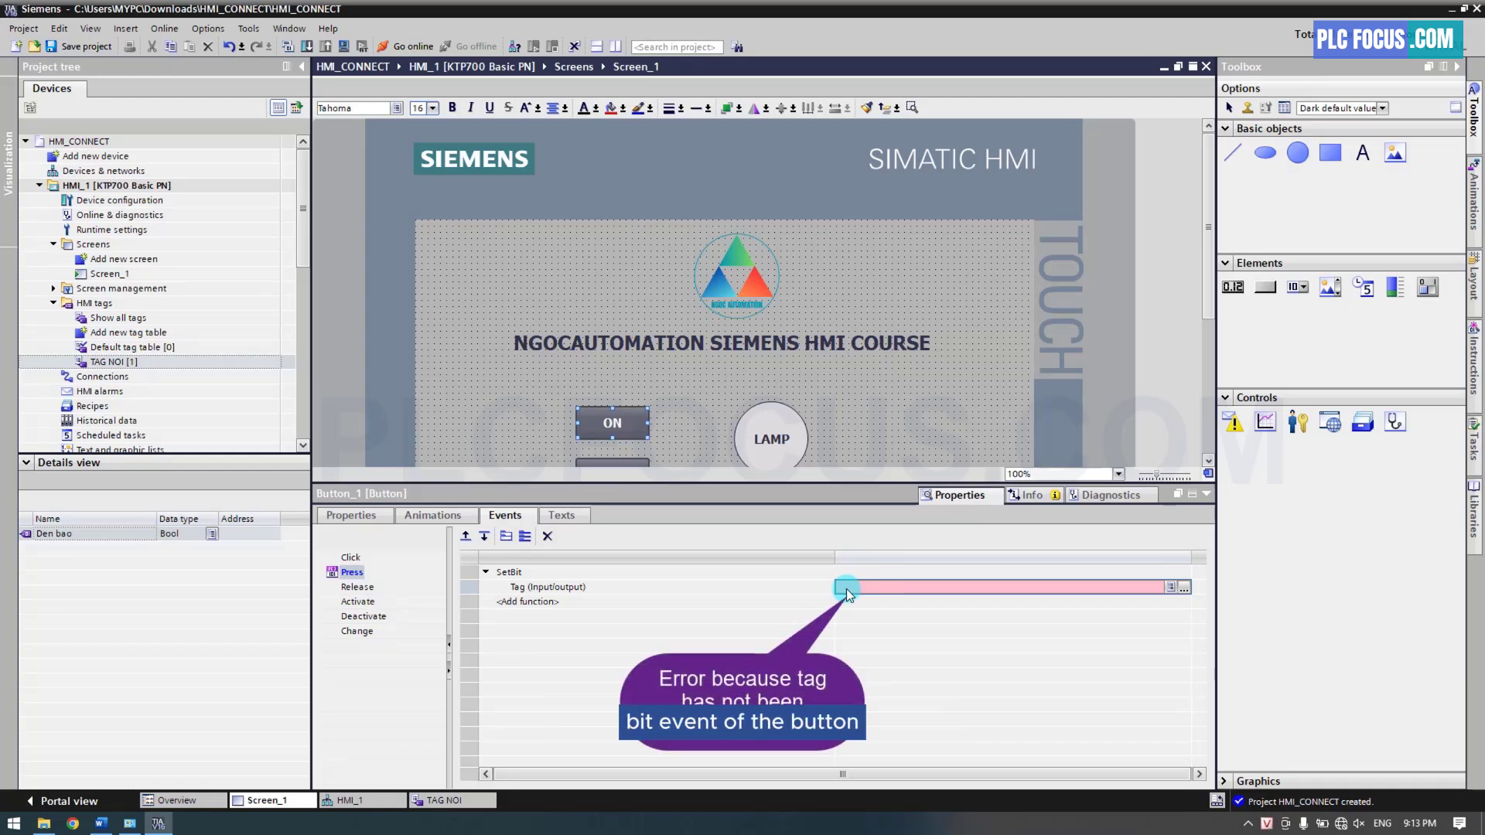
{"action": "left_click", "coordinate": [124, 348]}
{"action": "left_click", "coordinate": [108, 362]}
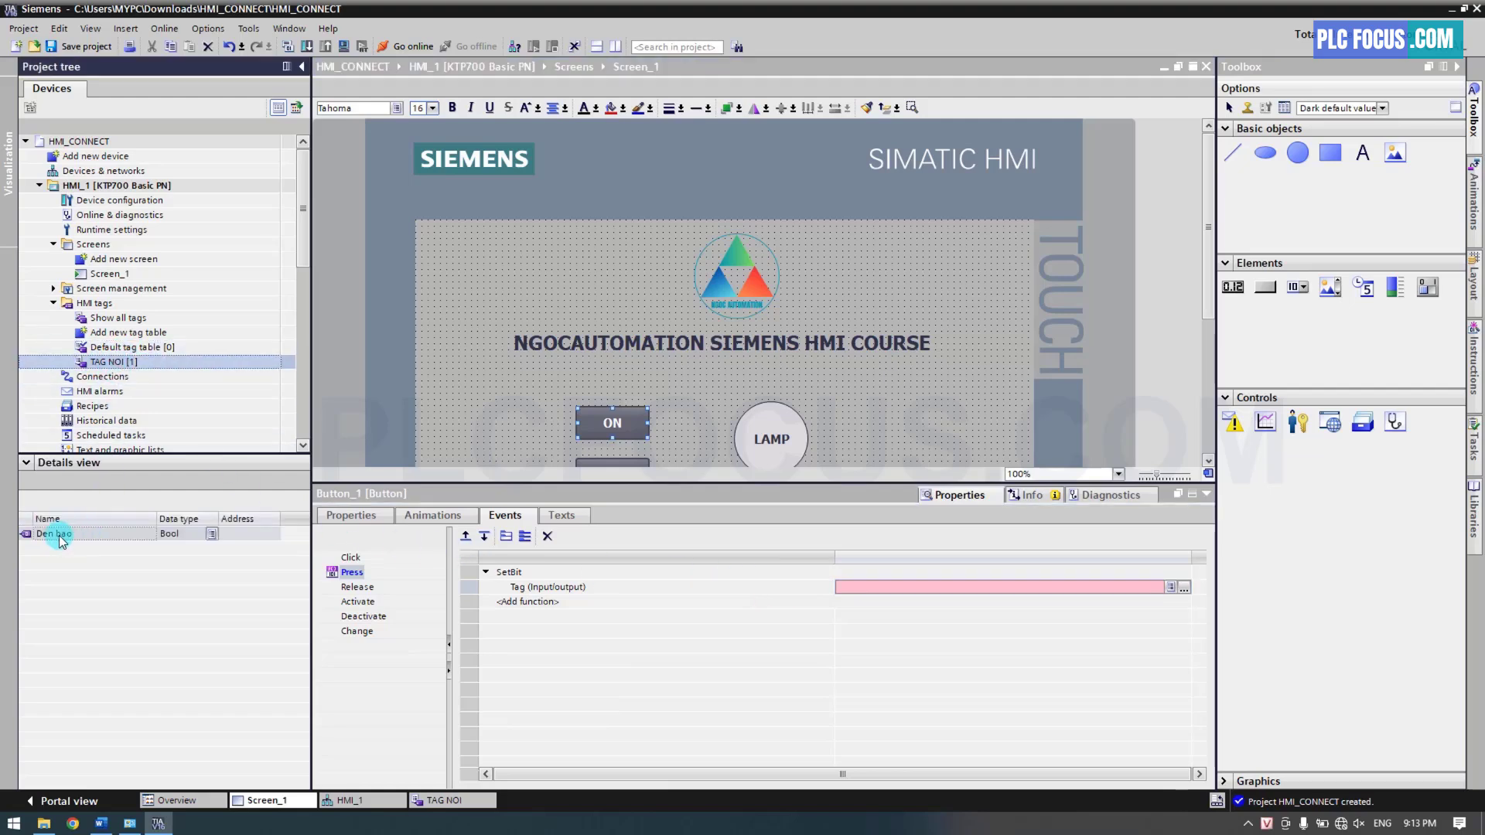
{"action": "left_click_drag", "start_coordinate": [54, 533], "coordinate": [848, 587]}
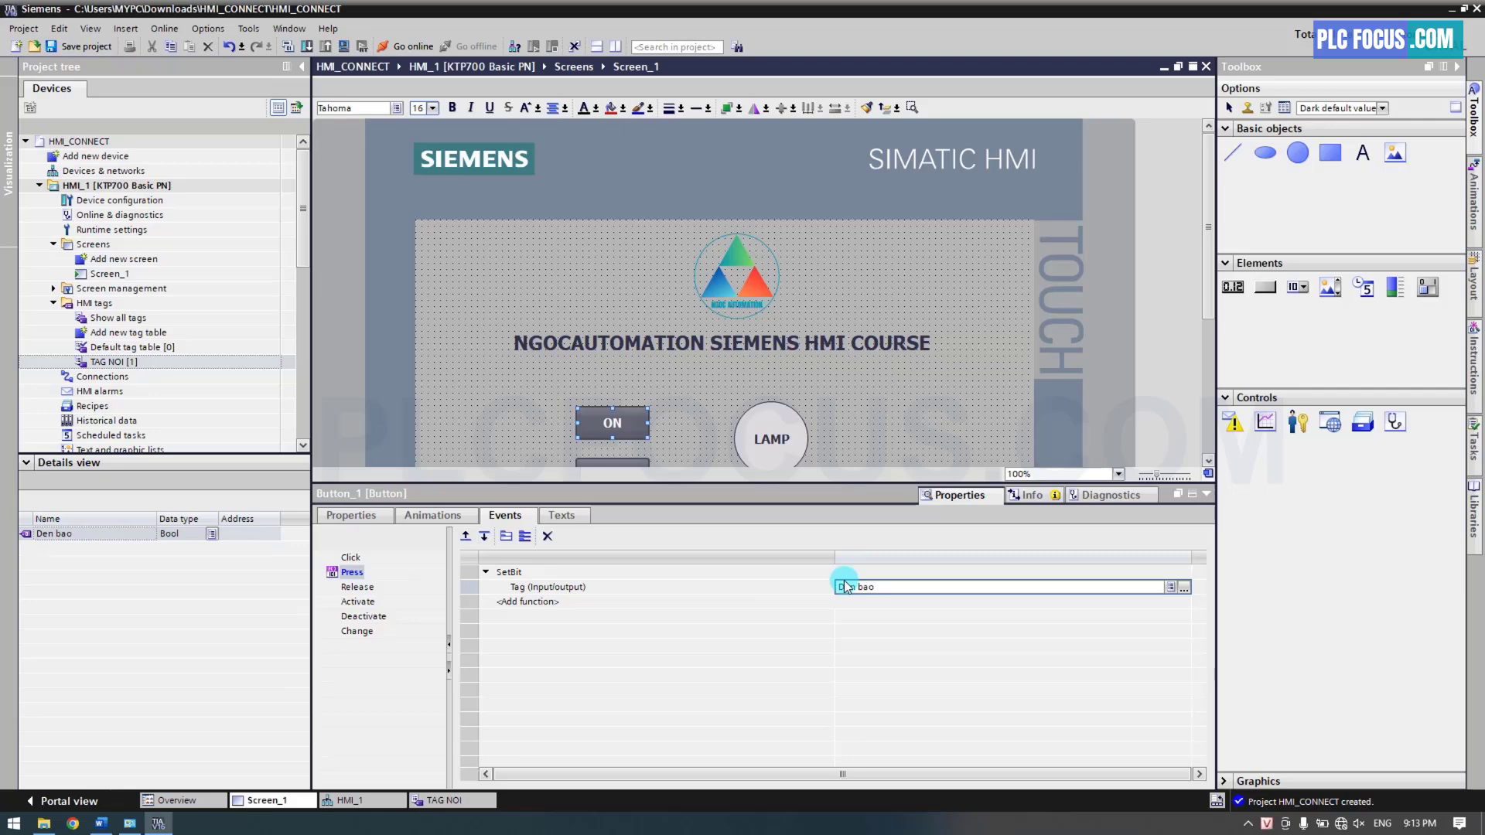
Deselect the button and recompile HMI_1 with 0 errors and 0 warnings.
{"action": "left_click", "coordinate": [708, 403]}
{"action": "scroll", "coordinate": [708, 404], "scroll_direction": "down", "scroll_amount": 3}
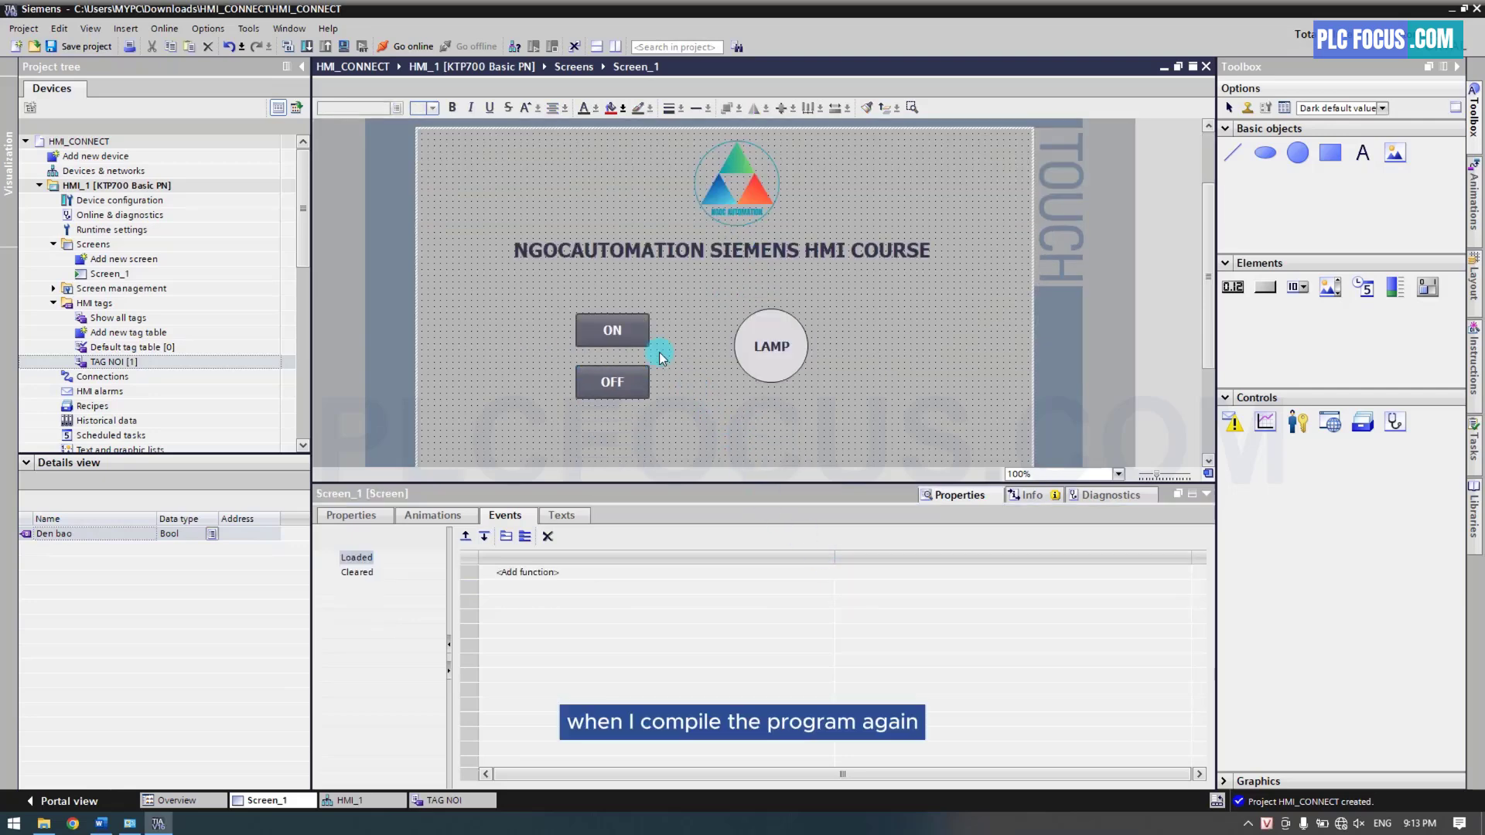
{"action": "left_click", "coordinate": [286, 47]}
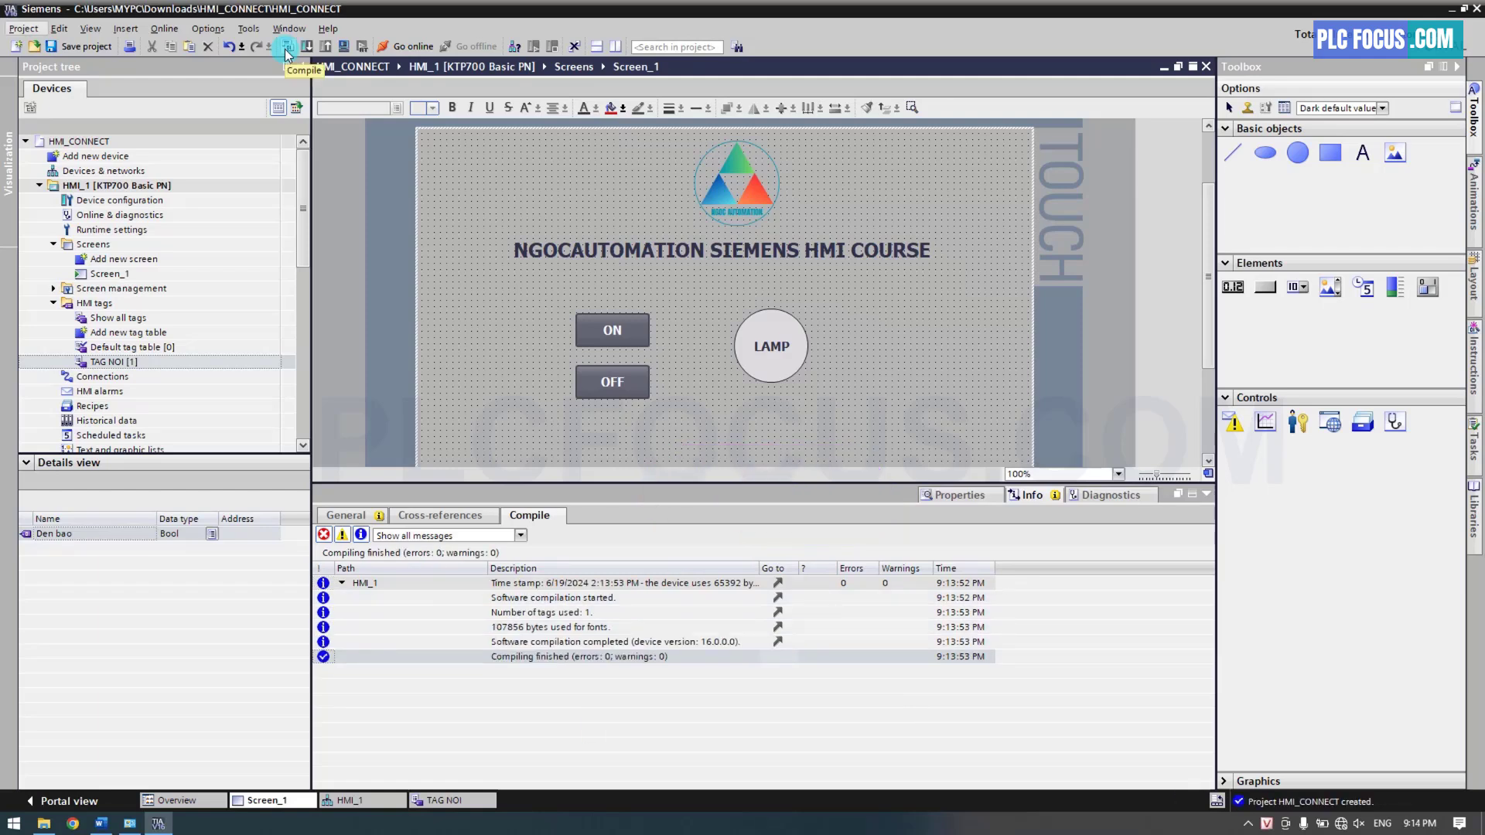
Start the runtime simulation of HMI_1 and move the simulator window to the right.
{"action": "left_click", "coordinate": [345, 51]}
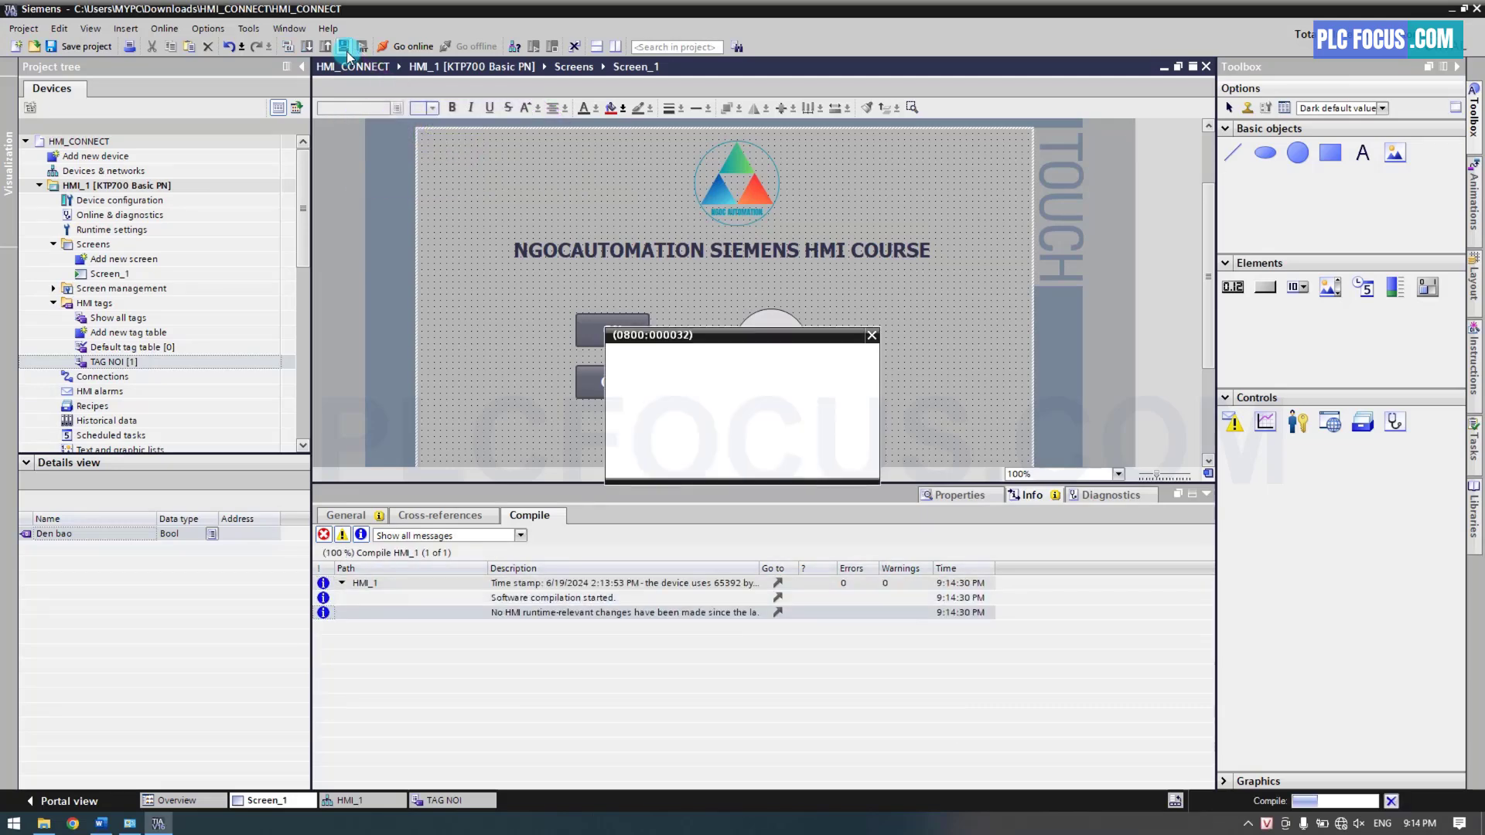
{"action": "left_click", "coordinate": [821, 462]}
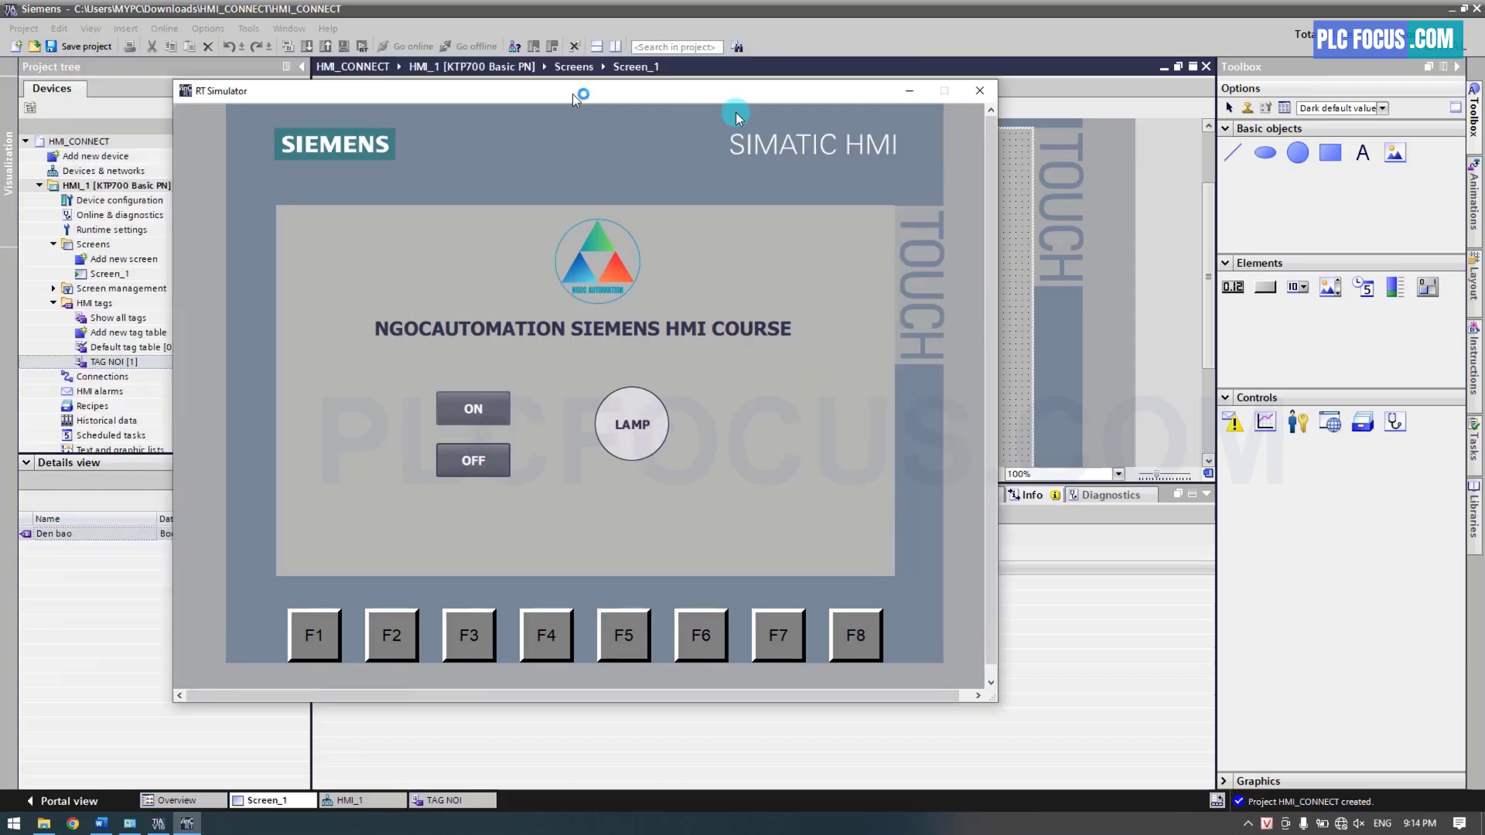
{"action": "left_click_drag", "start_coordinate": [572, 94], "coordinate": [842, 96]}
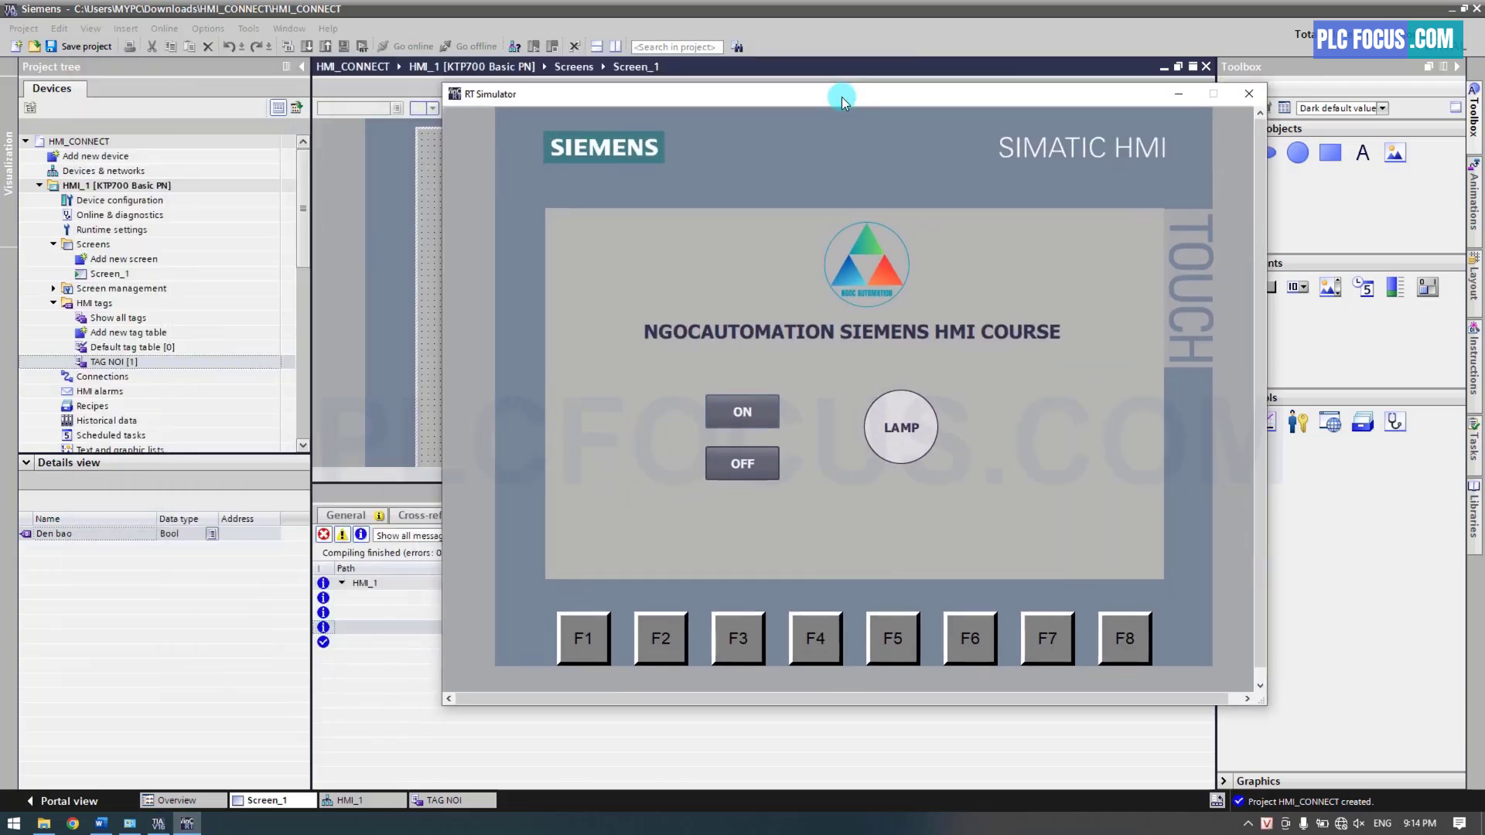
Toggle ON and OFF three times to check the lamp, then close the simulator.
{"action": "left_click", "coordinate": [736, 416]}
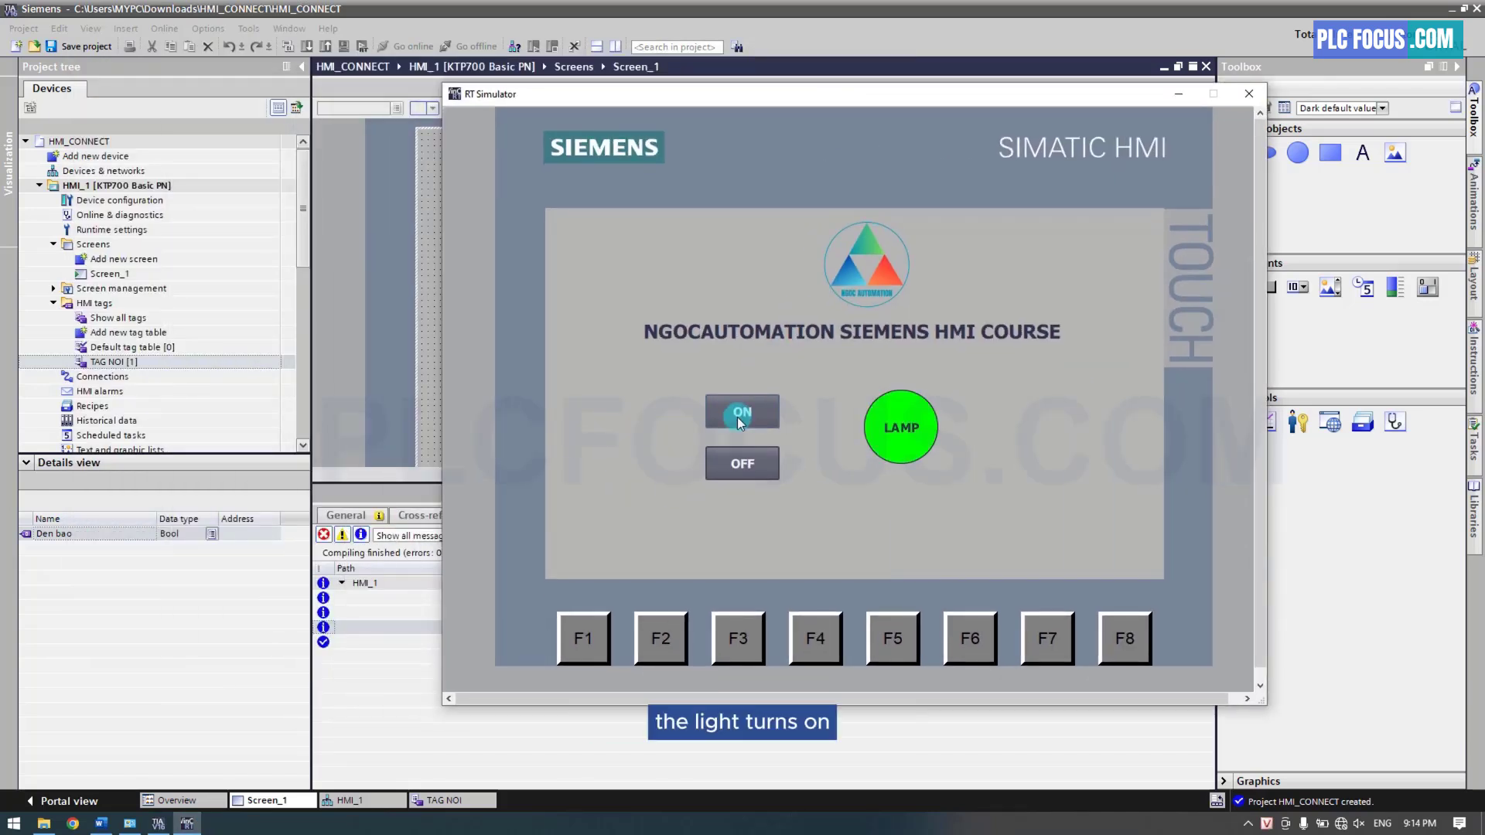
{"action": "left_click", "coordinate": [740, 462]}
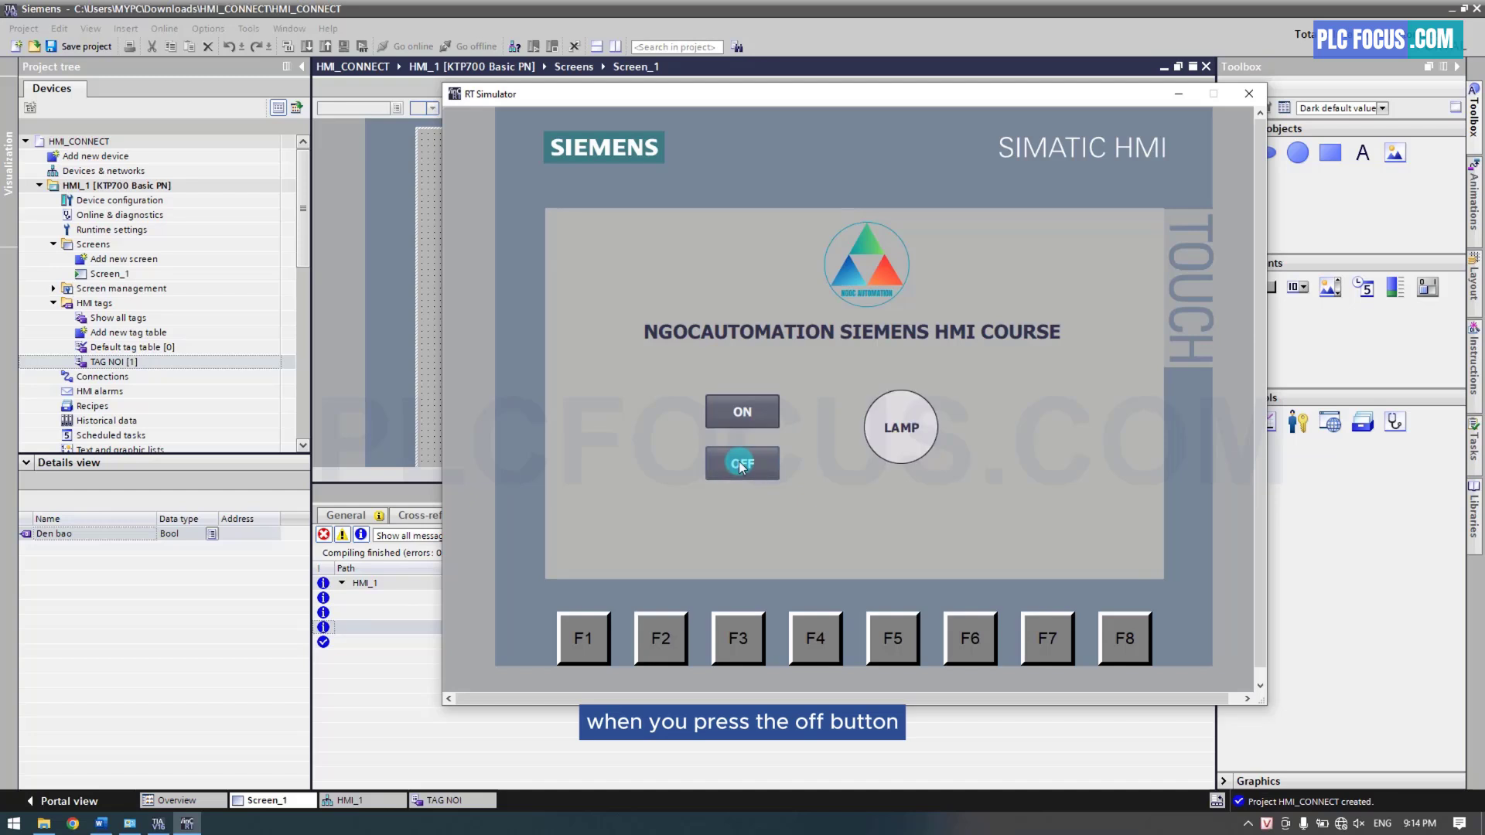
{"action": "left_click", "coordinate": [739, 415]}
{"action": "left_click", "coordinate": [744, 465]}
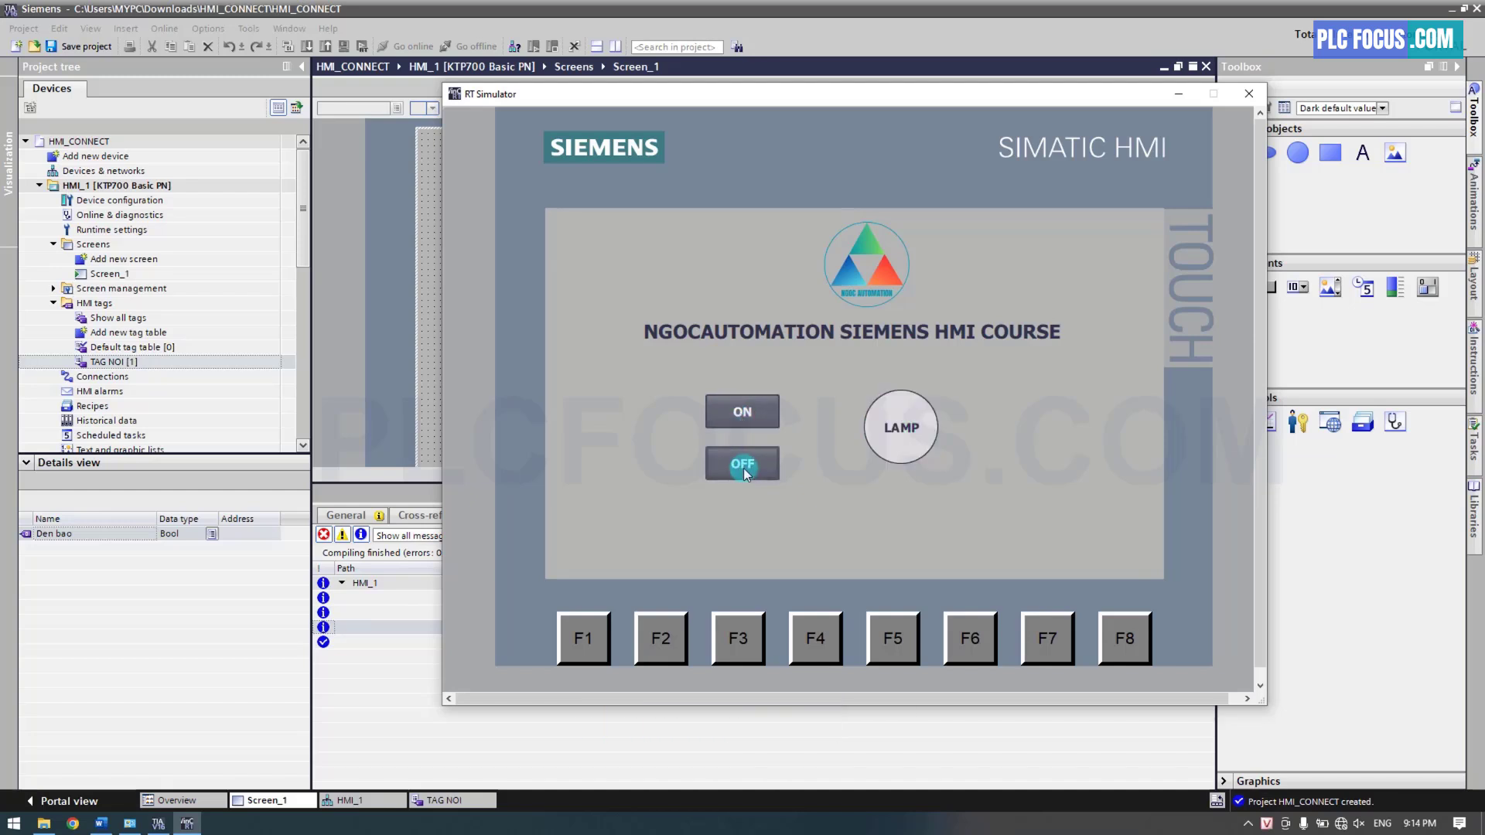
{"action": "left_click", "coordinate": [741, 416]}
{"action": "left_click", "coordinate": [741, 460]}
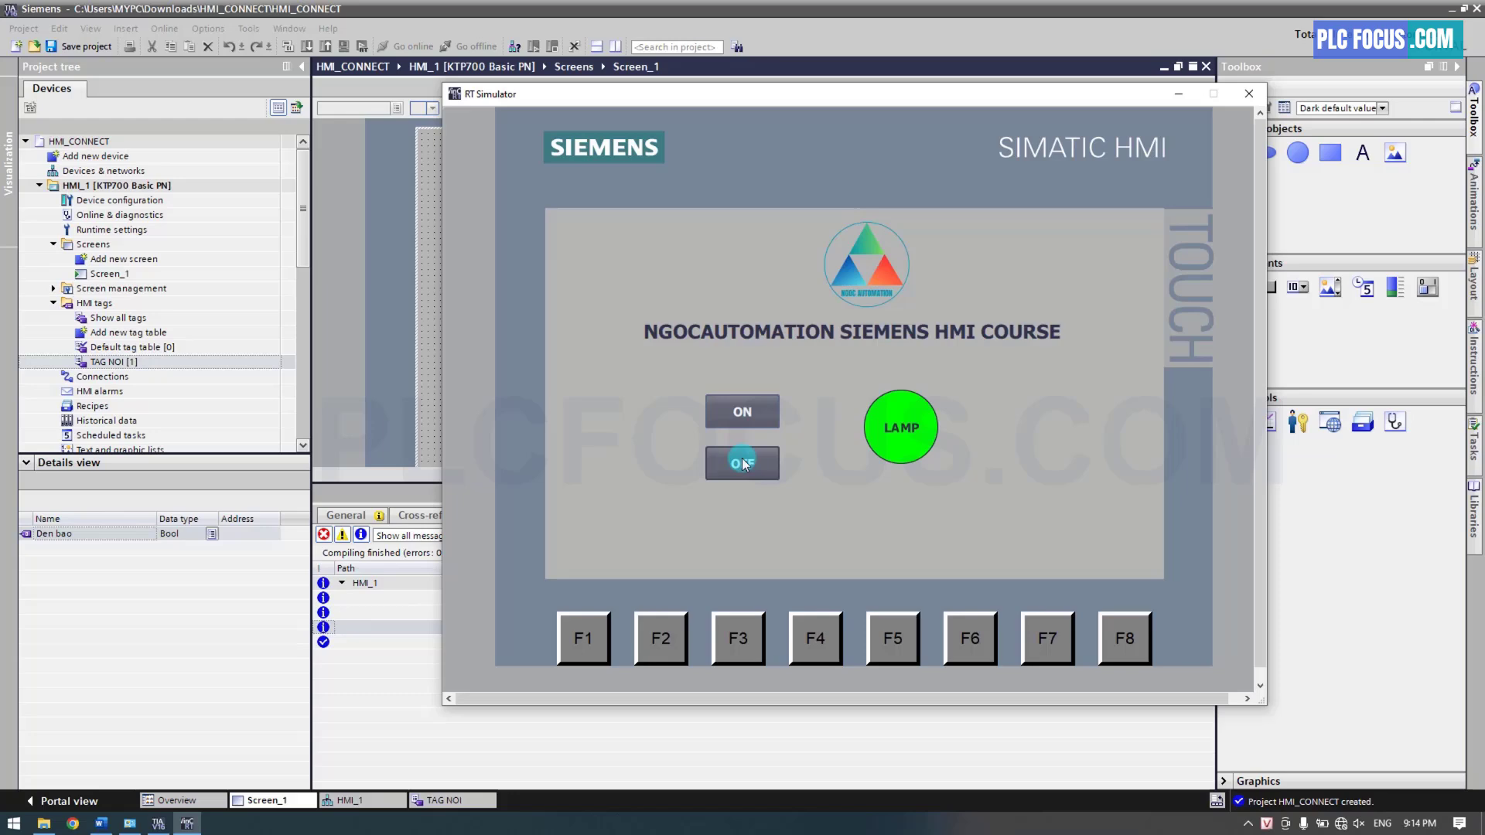
{"action": "left_click", "coordinate": [1248, 96]}
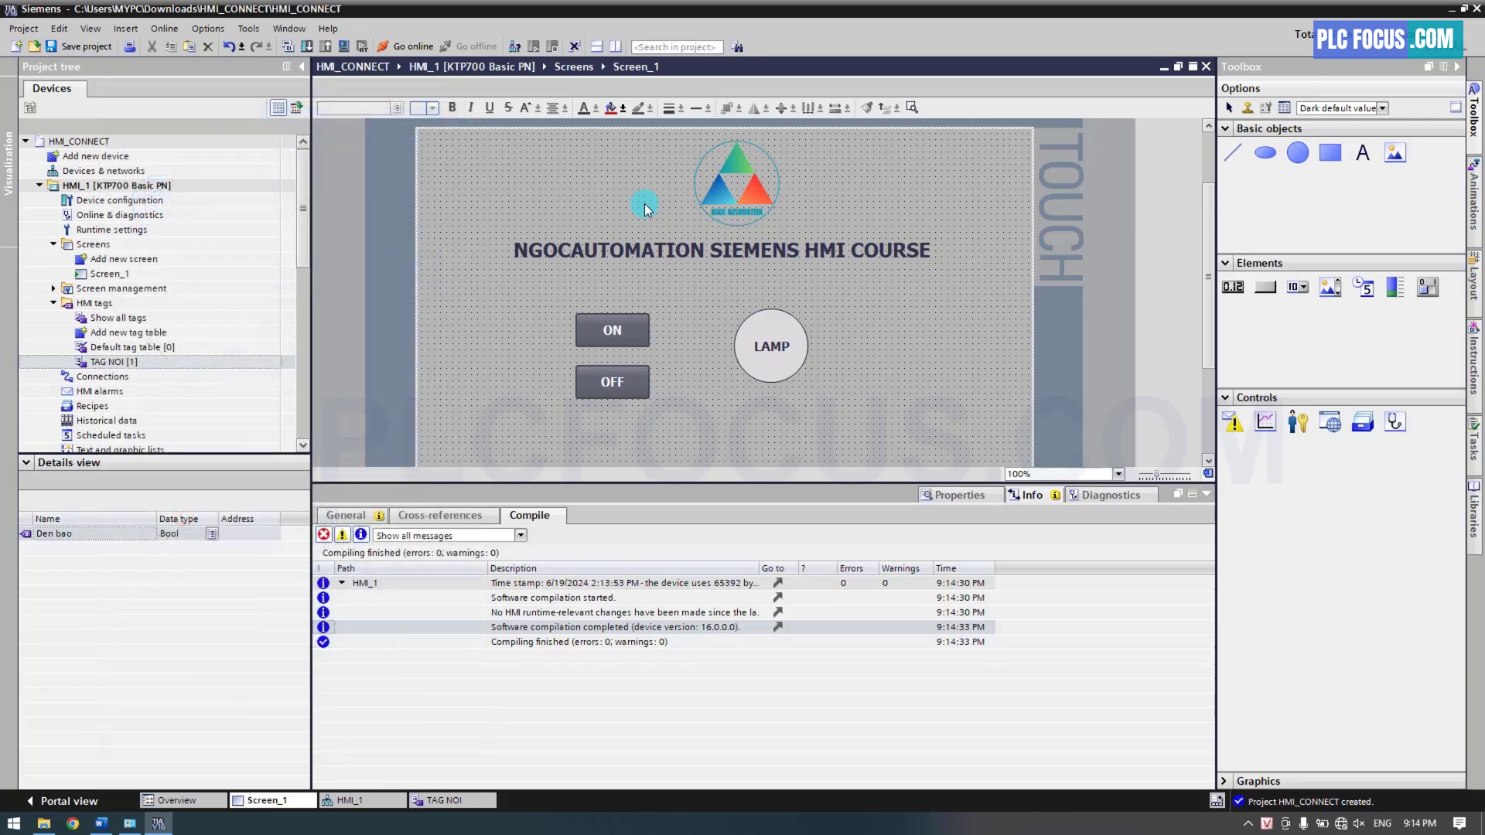
Download HMI_1 over PN/IE via the Realtek PCIe GbE adapter and load the panel at 192.168.0.3.
{"action": "left_click", "coordinate": [120, 186]}
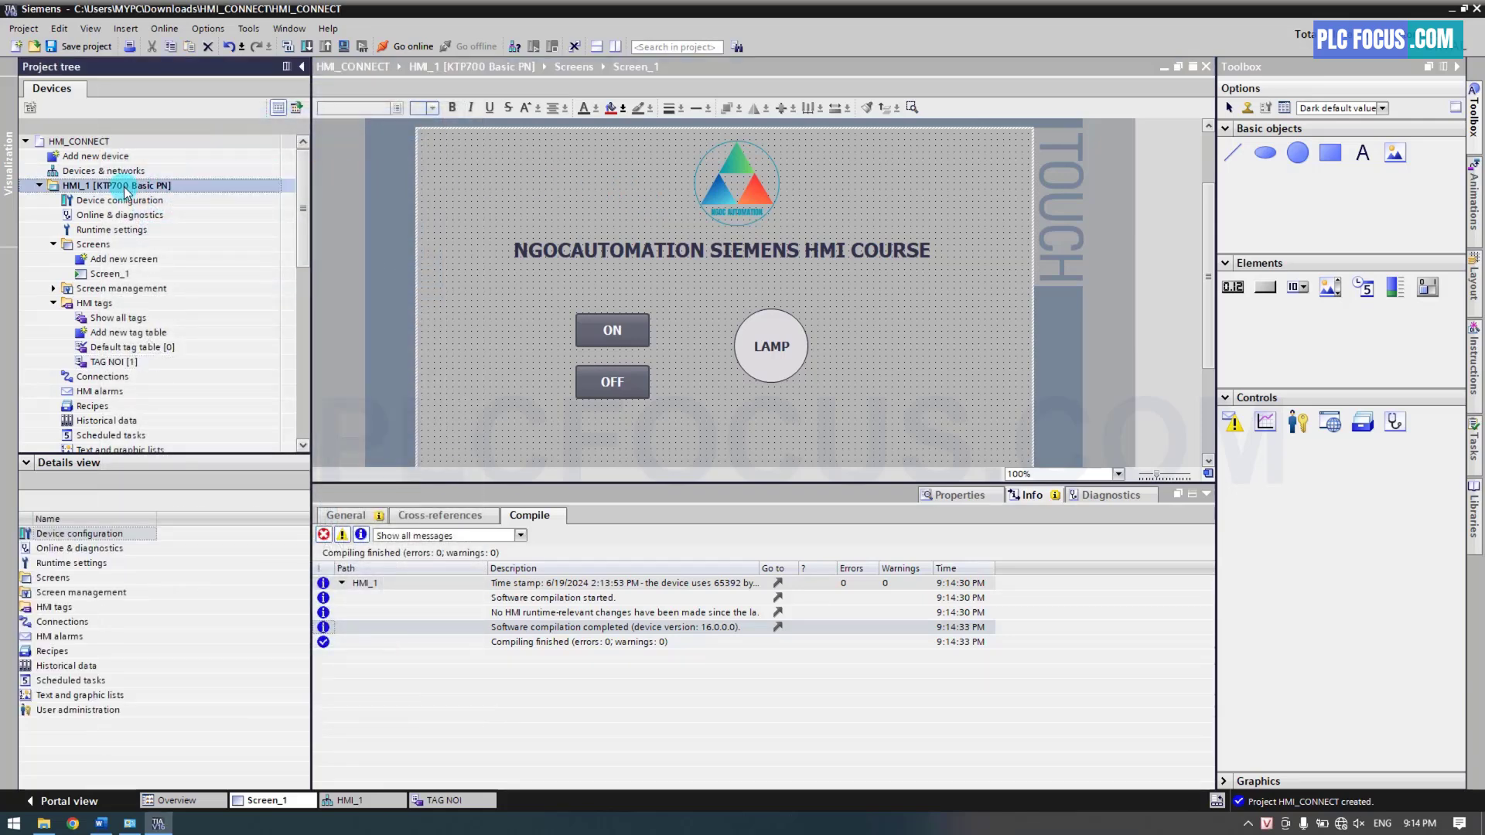
{"action": "left_click", "coordinate": [306, 48]}
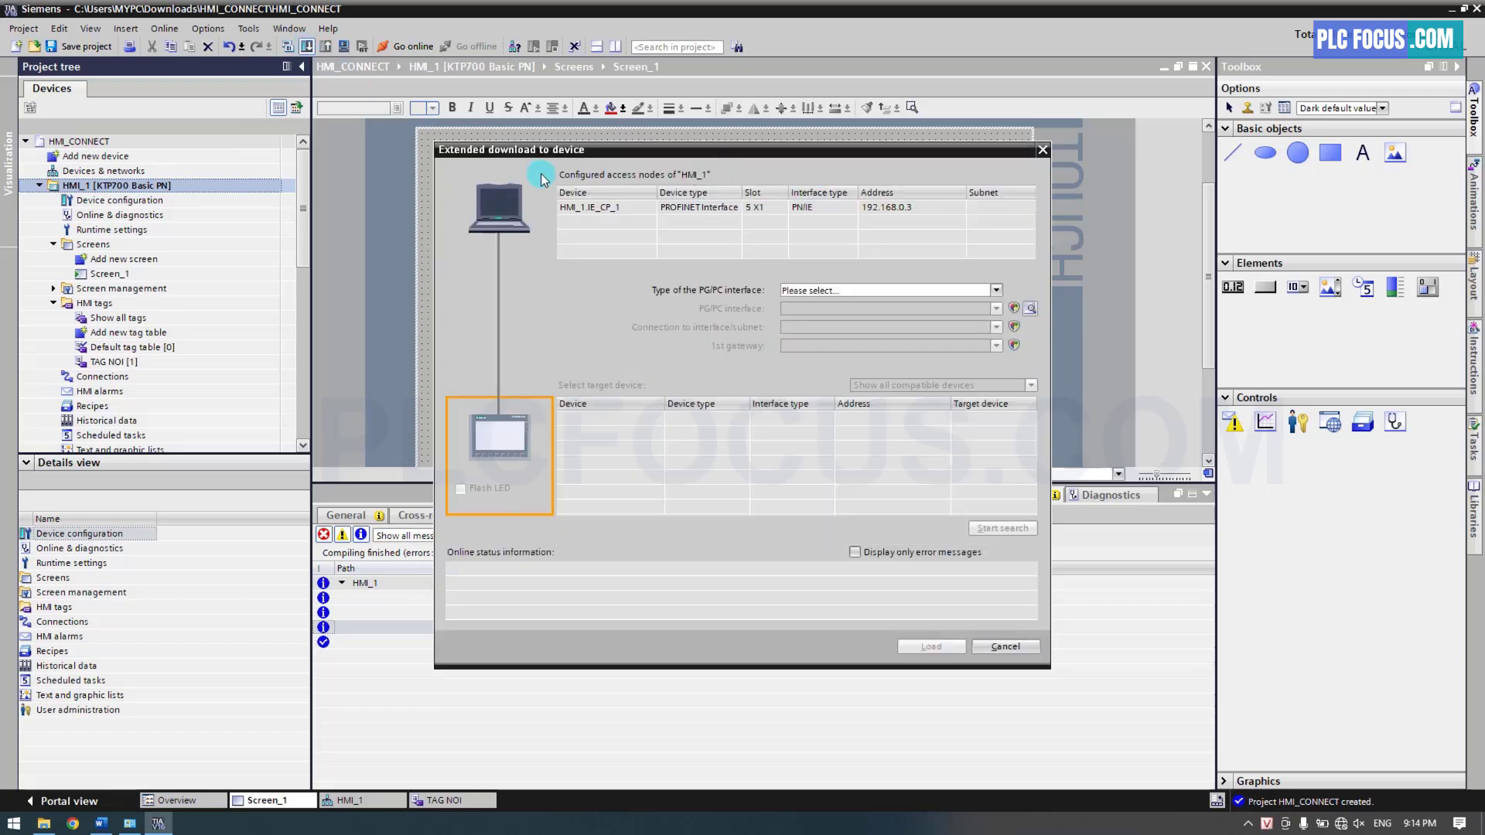
{"action": "left_click", "coordinate": [814, 290]}
{"action": "left_click", "coordinate": [816, 321]}
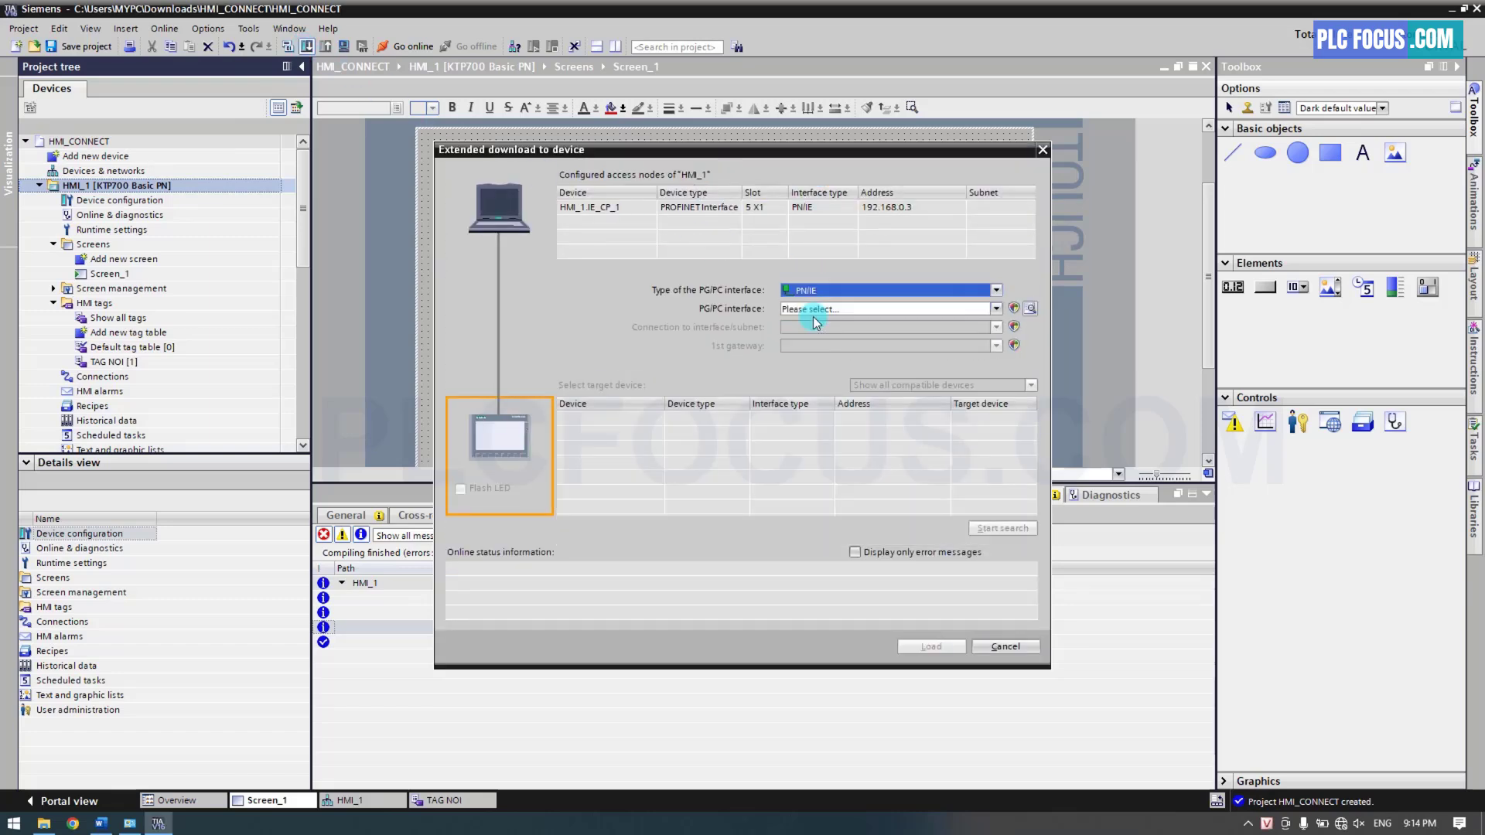
{"action": "left_click", "coordinate": [821, 309]}
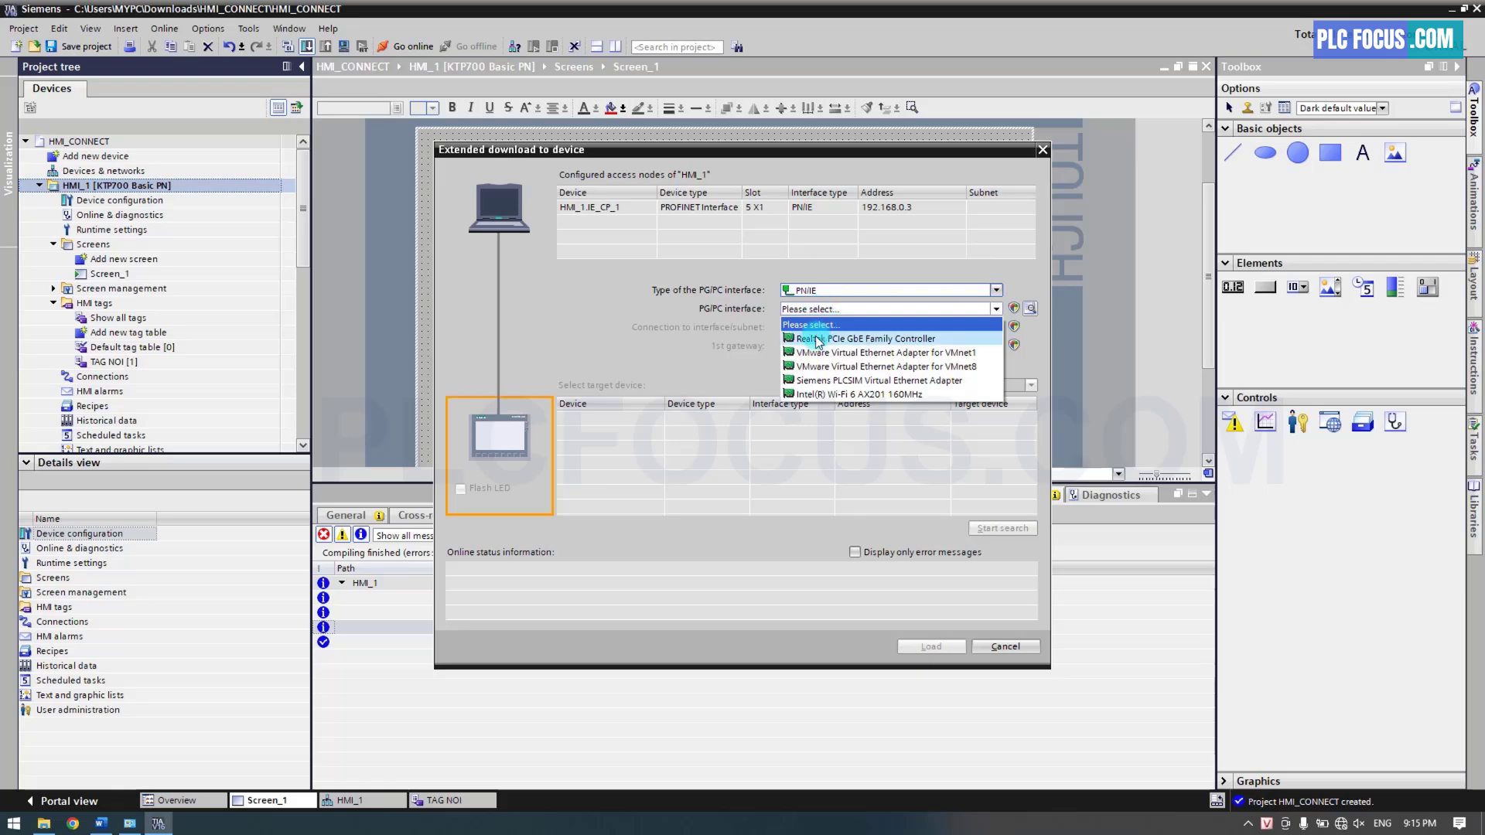
{"action": "left_click", "coordinate": [824, 338]}
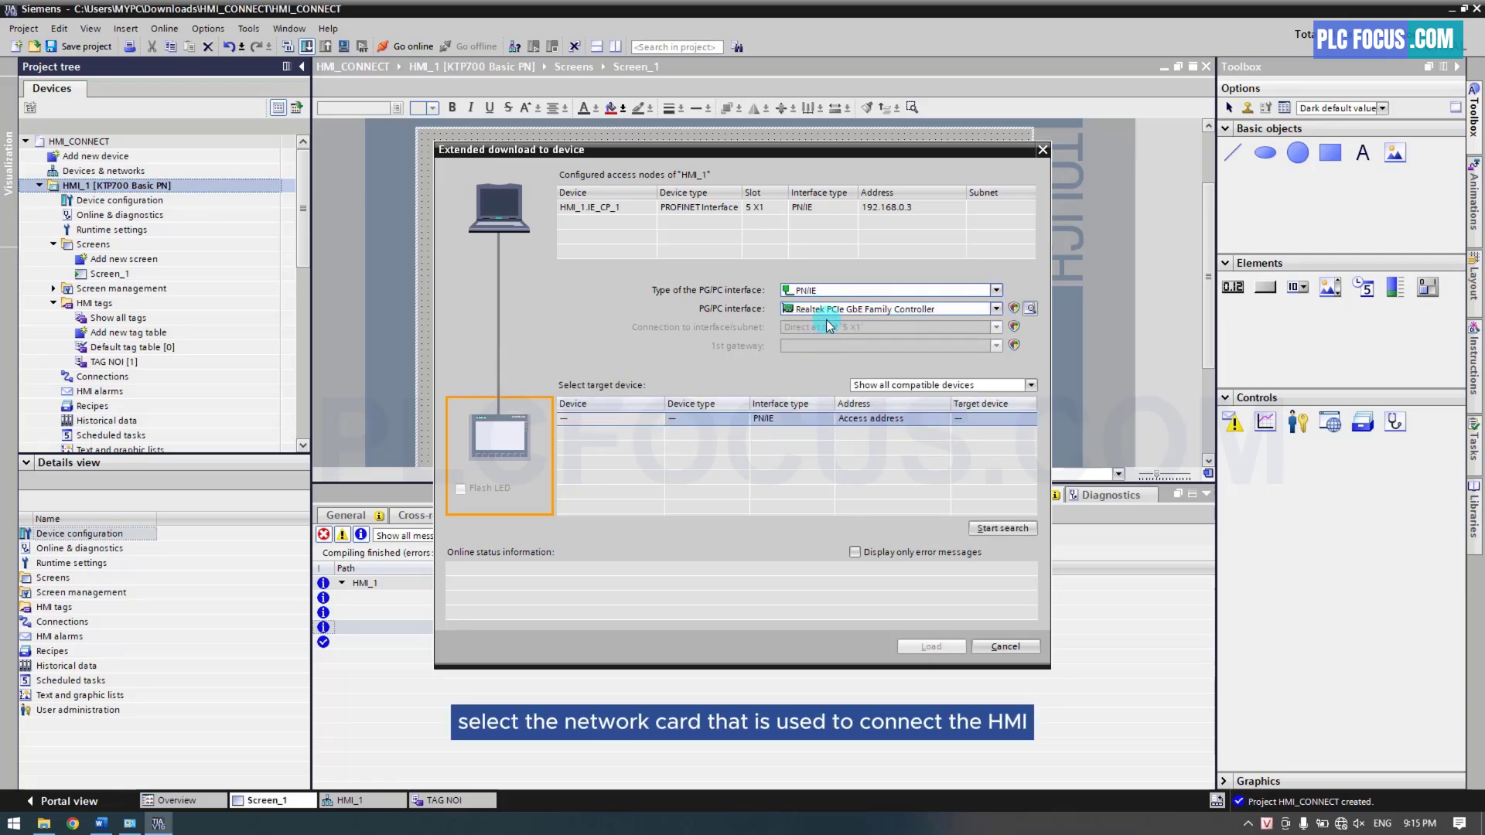
{"action": "left_click", "coordinate": [132, 824]}
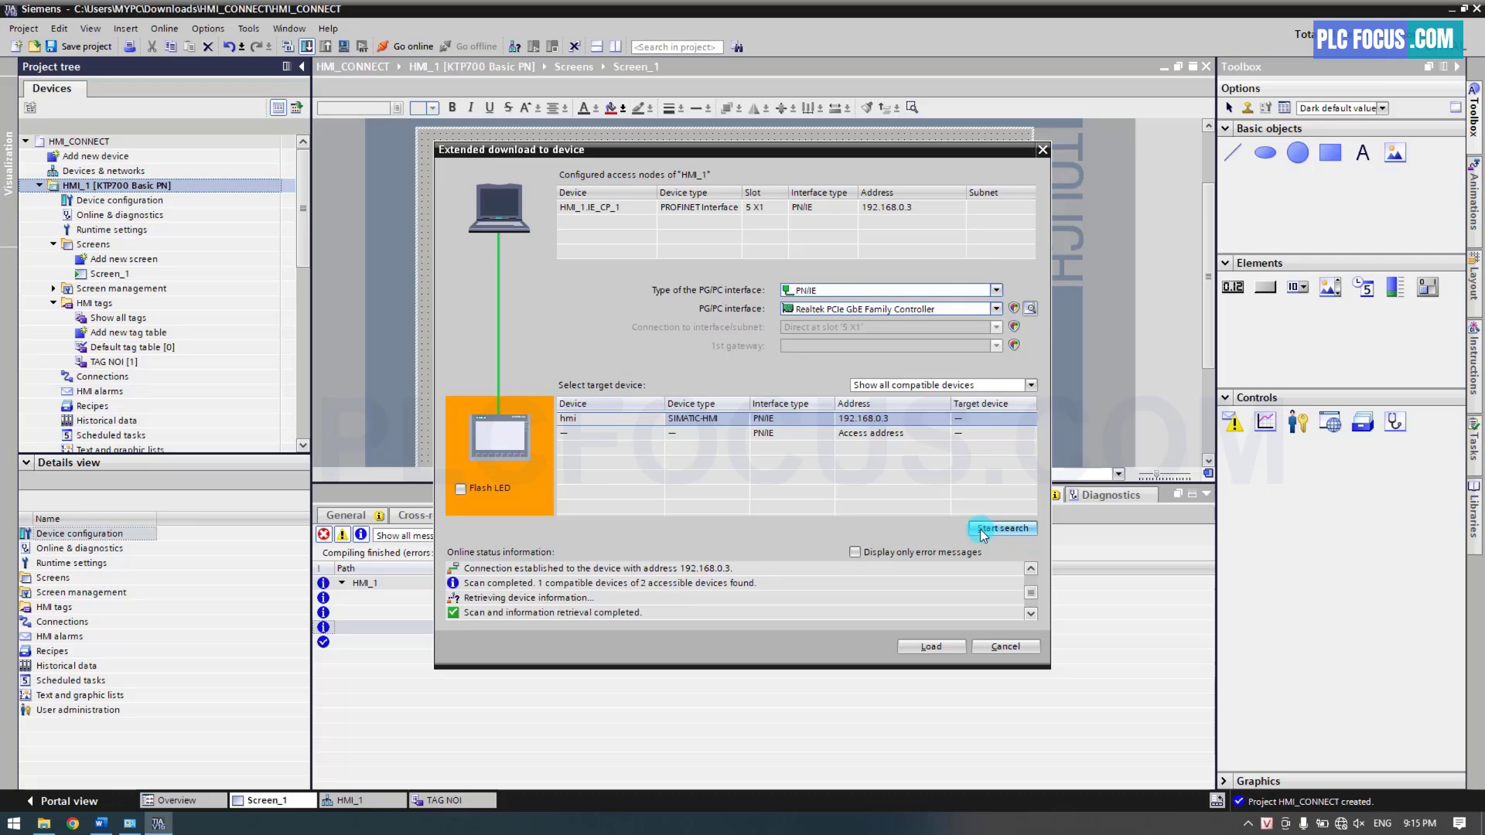
{"action": "left_click", "coordinate": [930, 646]}
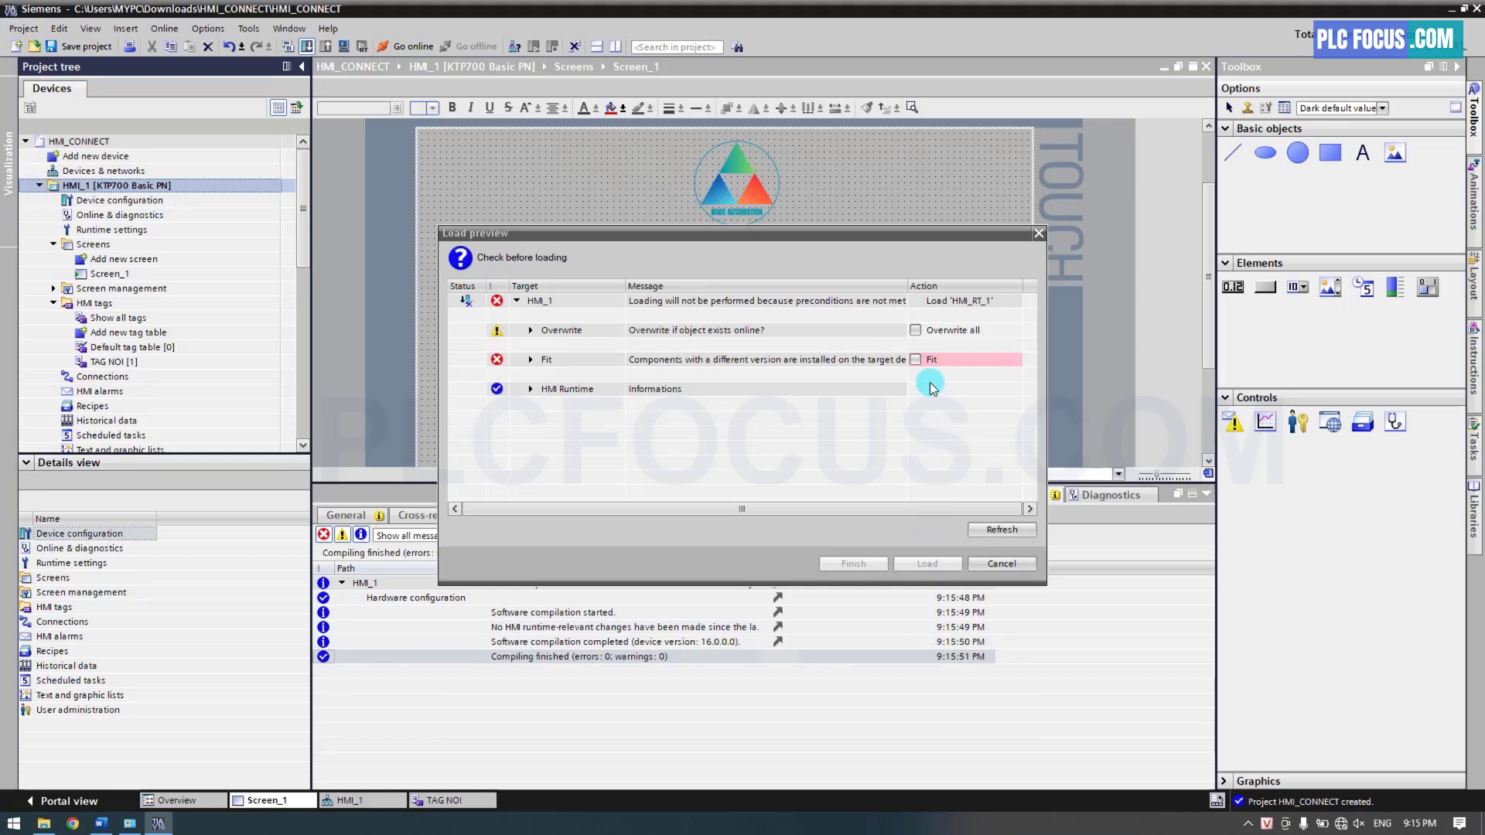
In Load preview, tick Overwrite all and the version Fit, expand Fit, and attempt Load.
{"action": "left_click", "coordinate": [916, 331]}
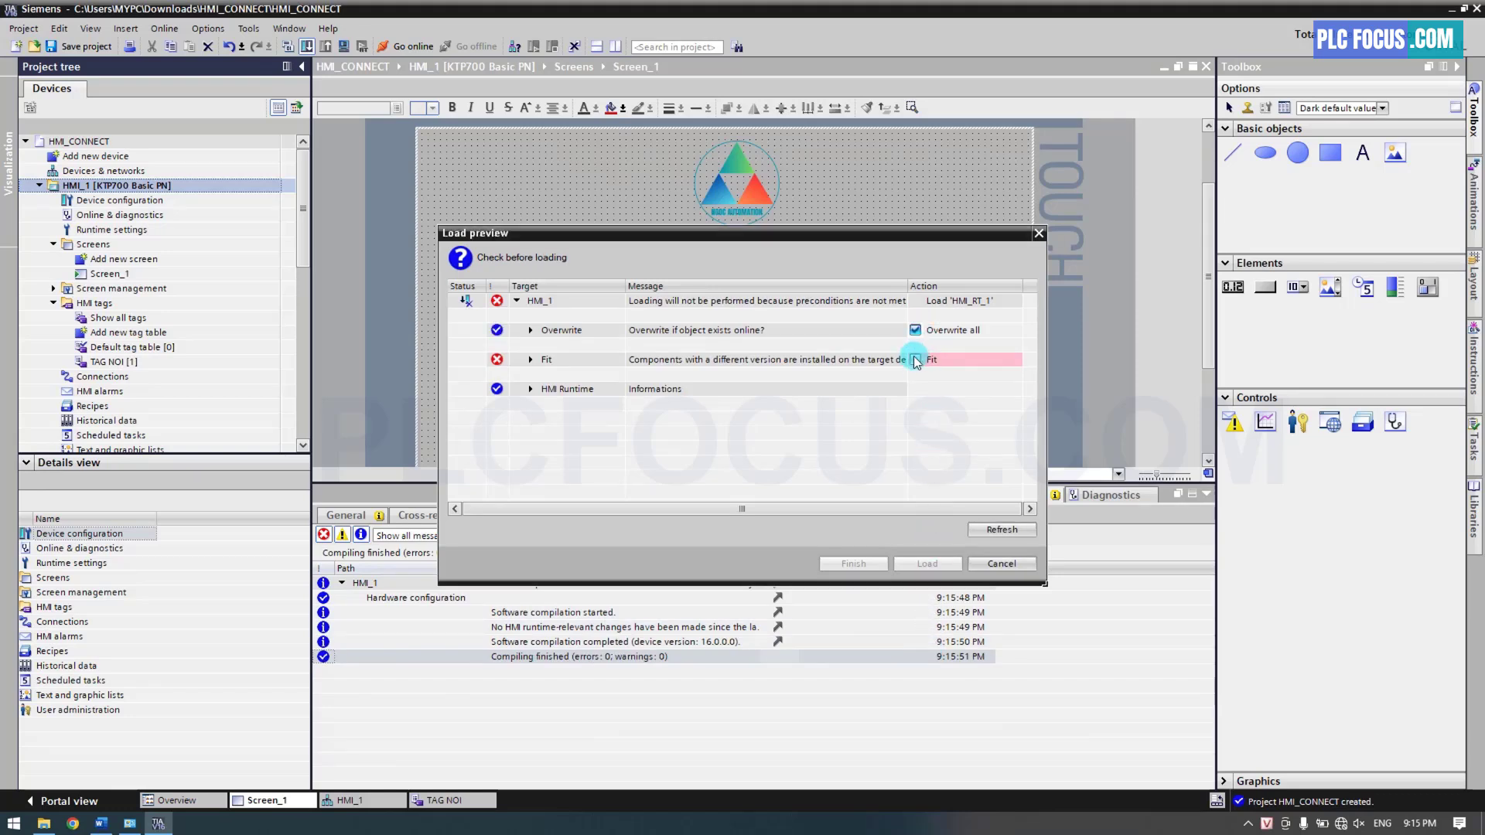
{"action": "left_click", "coordinate": [916, 360]}
{"action": "left_click", "coordinate": [531, 360]}
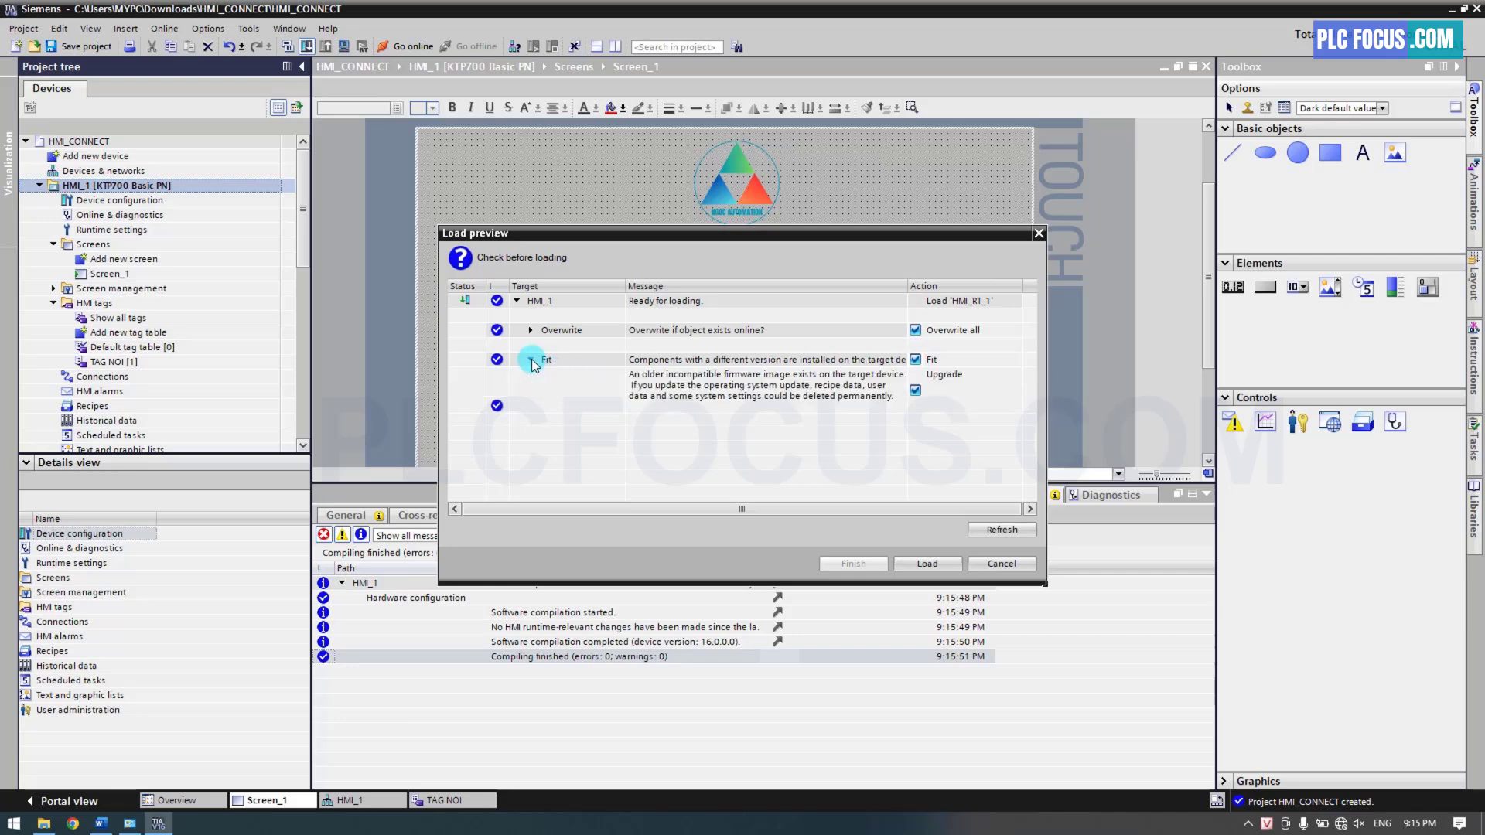
{"action": "left_click", "coordinate": [921, 560]}
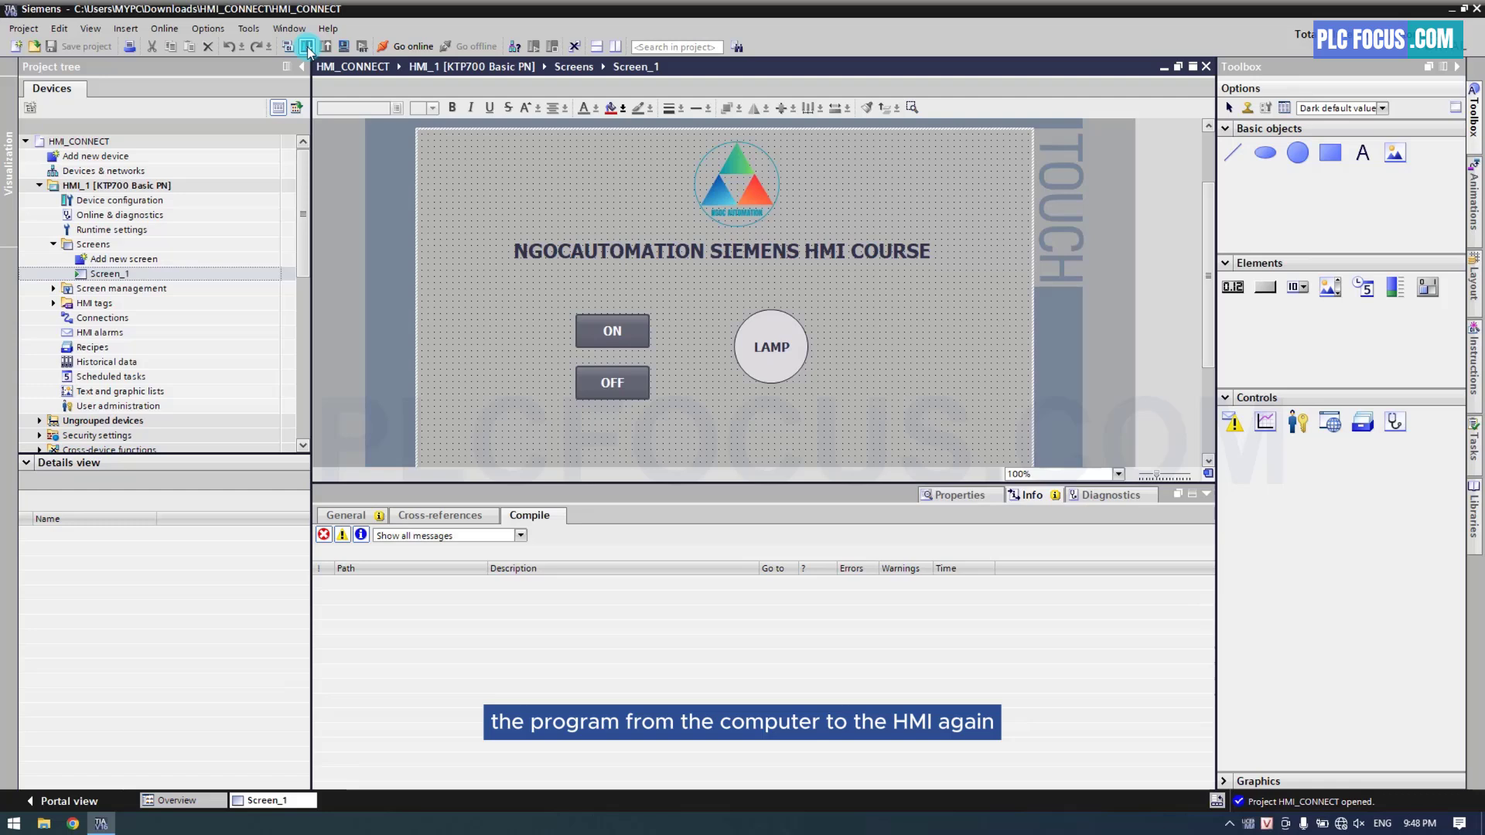
Search again for the panel at 192.168.0.3, tick Overwrite all and Fit, and load HMI_1.
{"action": "left_click", "coordinate": [307, 46]}
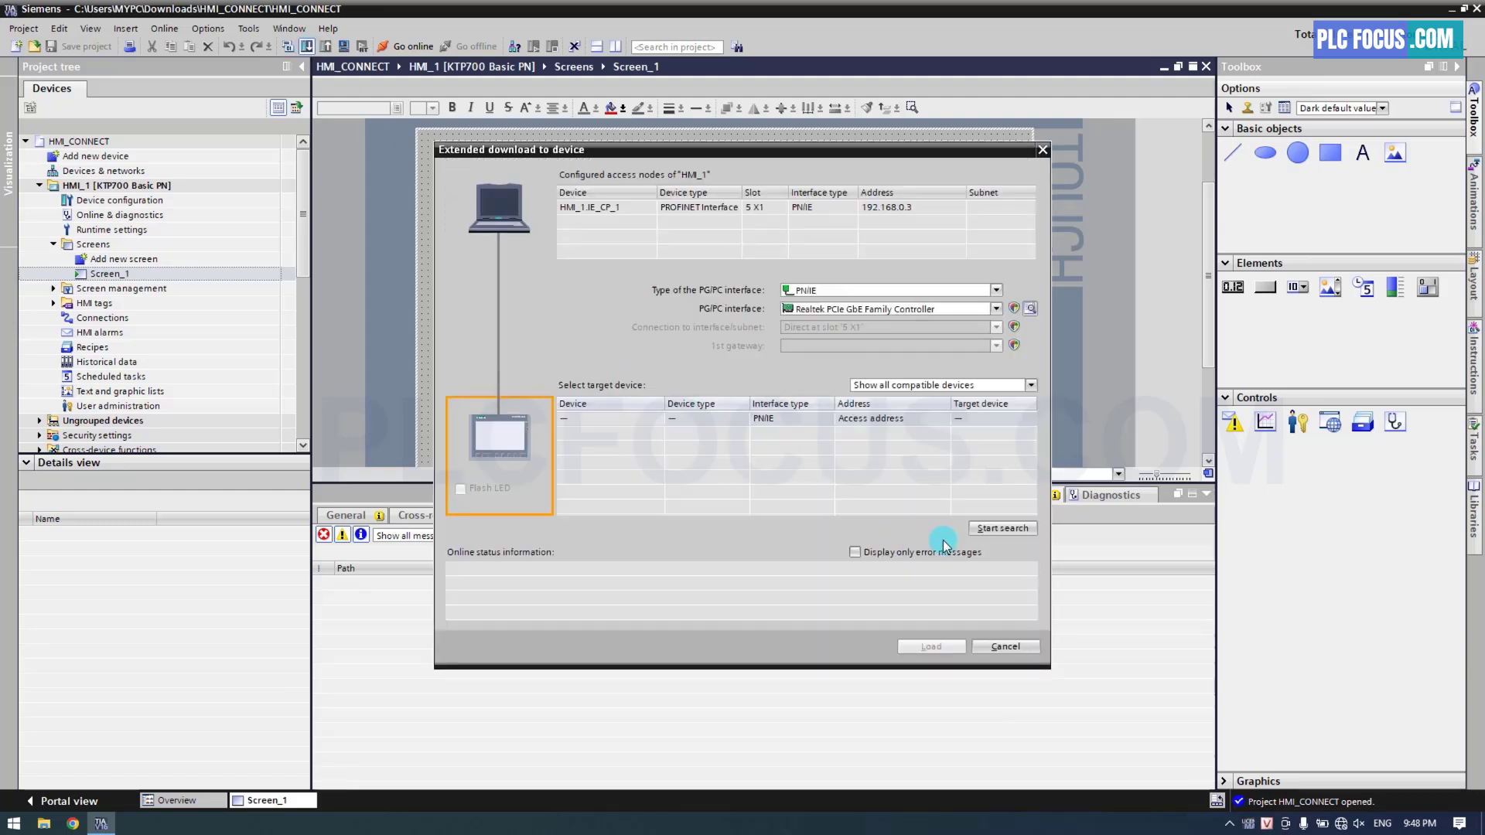
{"action": "left_click", "coordinate": [1003, 528]}
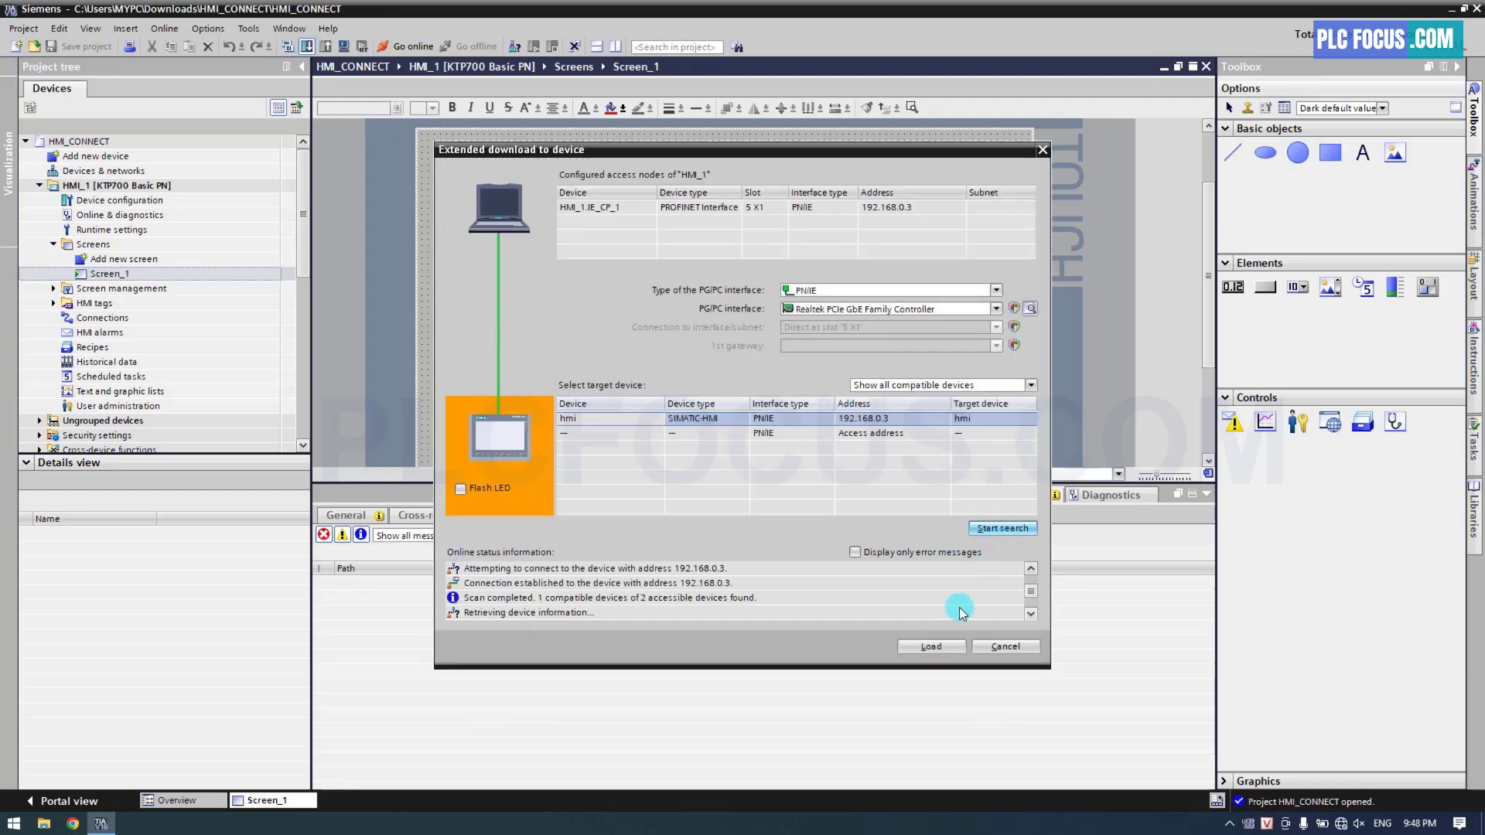
{"action": "left_click", "coordinate": [940, 648]}
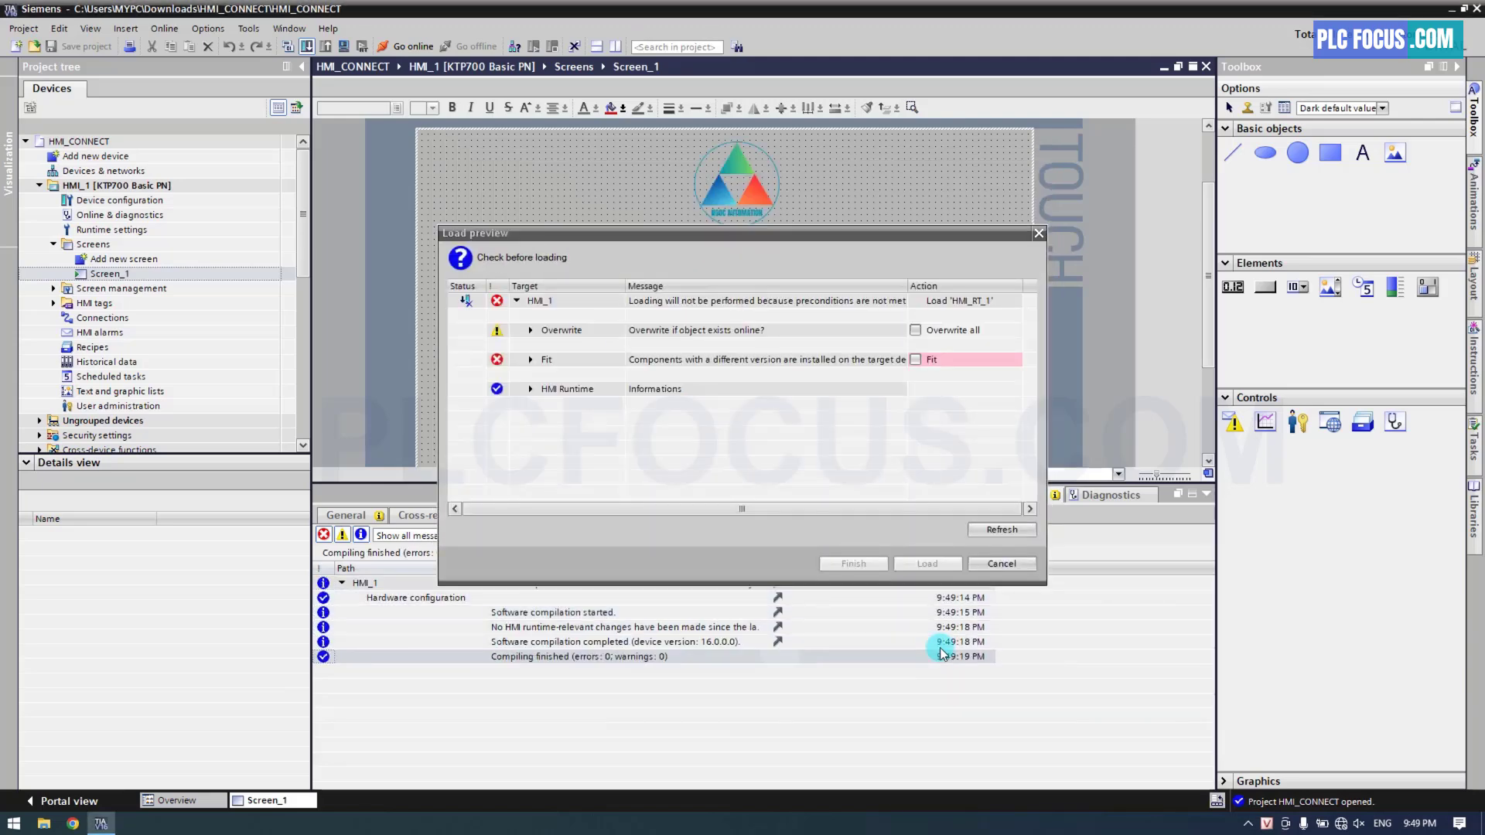
{"action": "left_click", "coordinate": [915, 330]}
{"action": "left_click", "coordinate": [916, 360]}
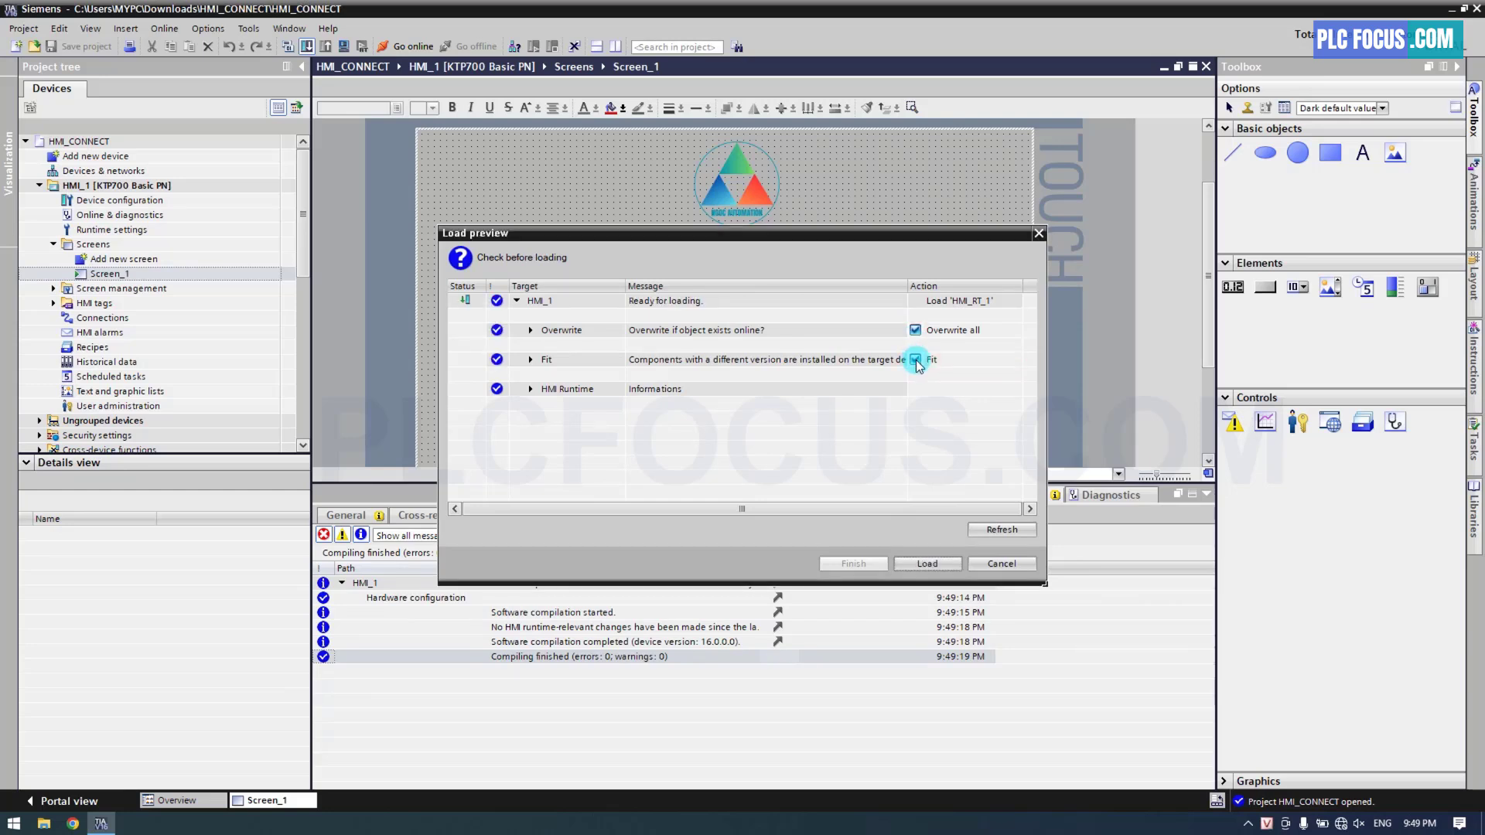
{"action": "left_click", "coordinate": [927, 563]}
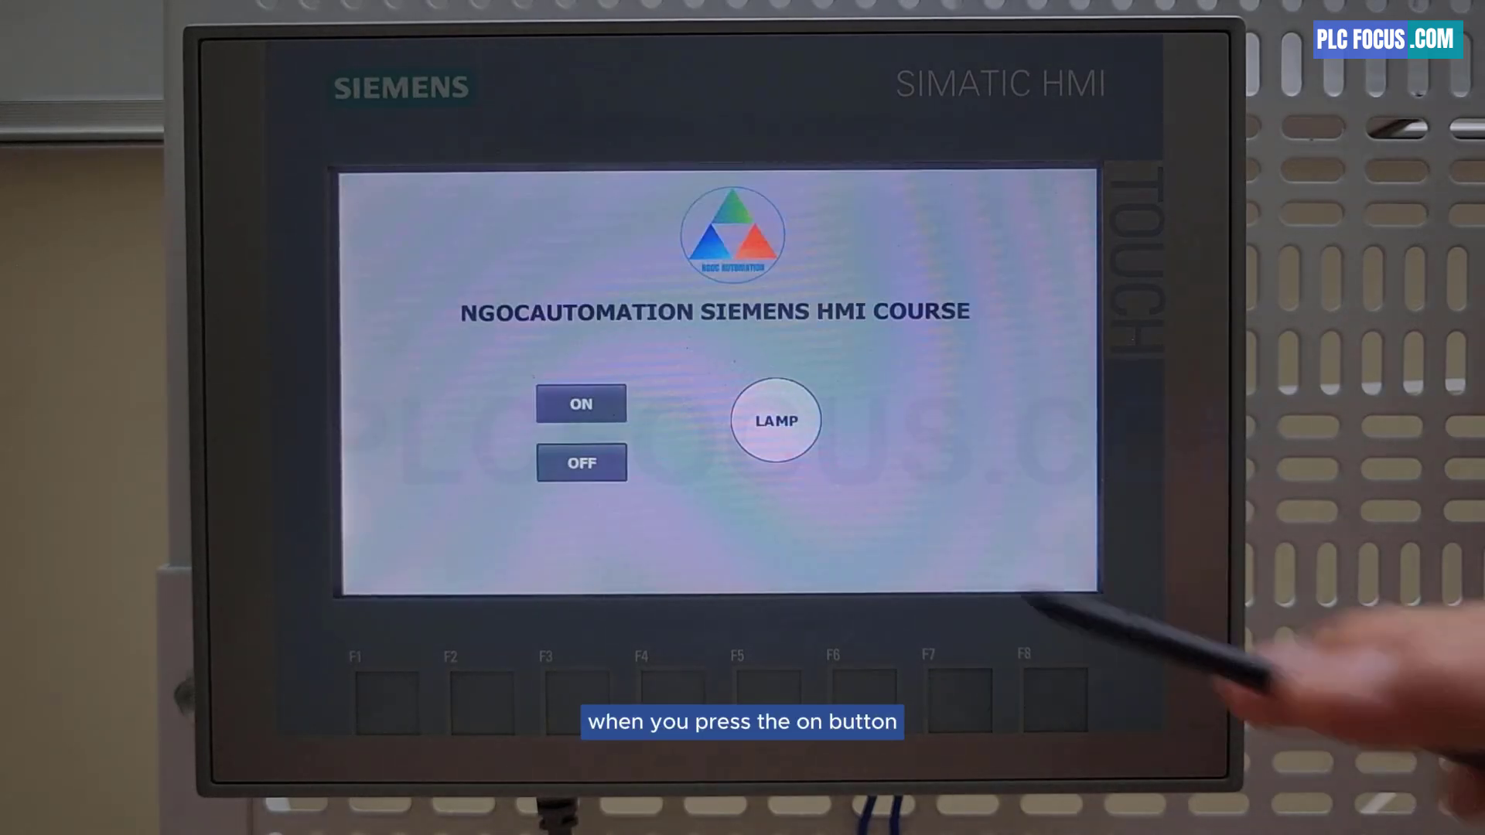
{"action": "left_click", "coordinate": [581, 404]}
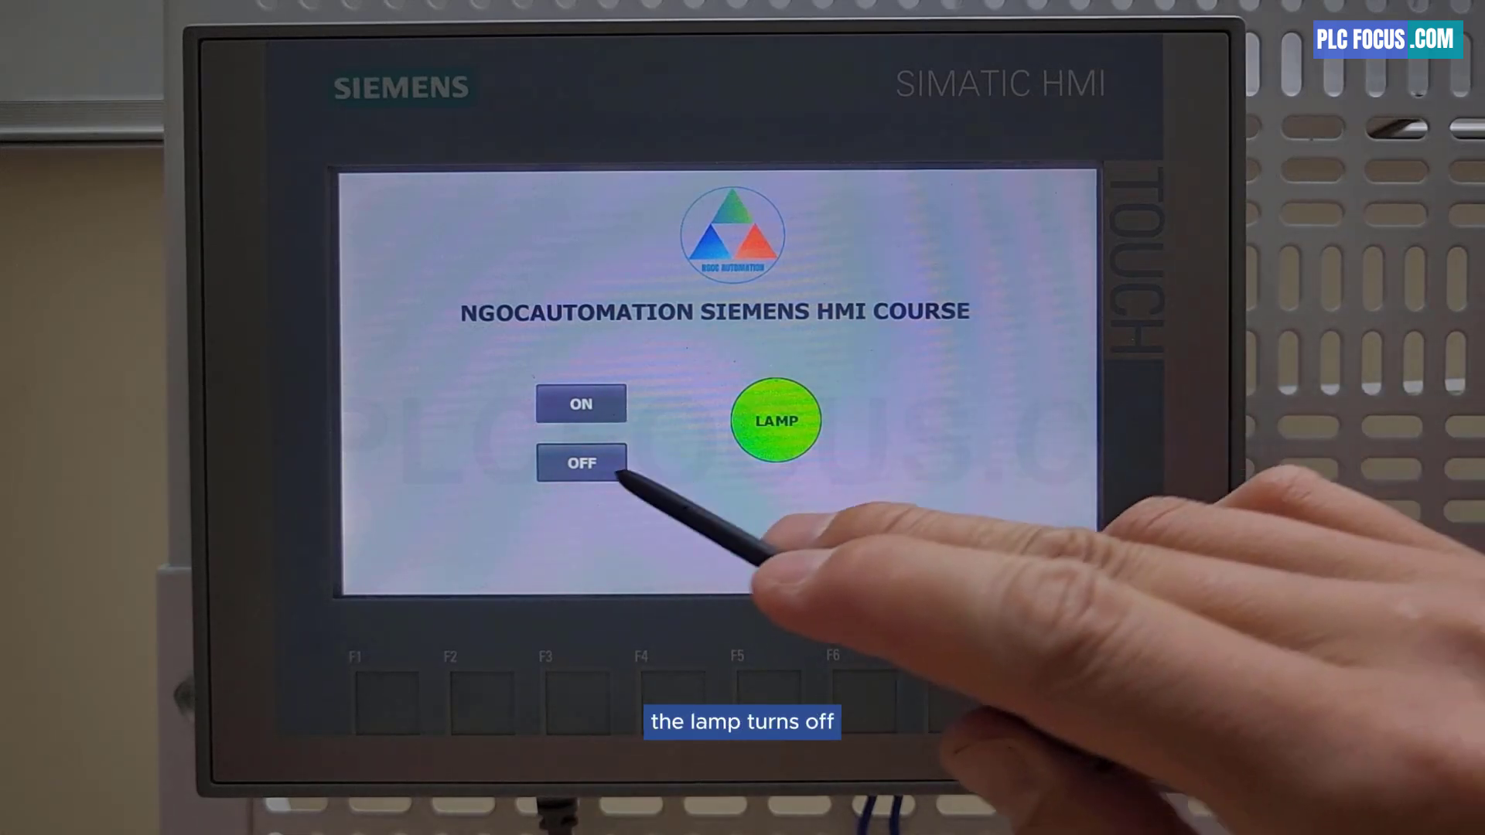
{"action": "left_click", "coordinate": [581, 463]}
{"action": "left_click", "coordinate": [580, 404]}
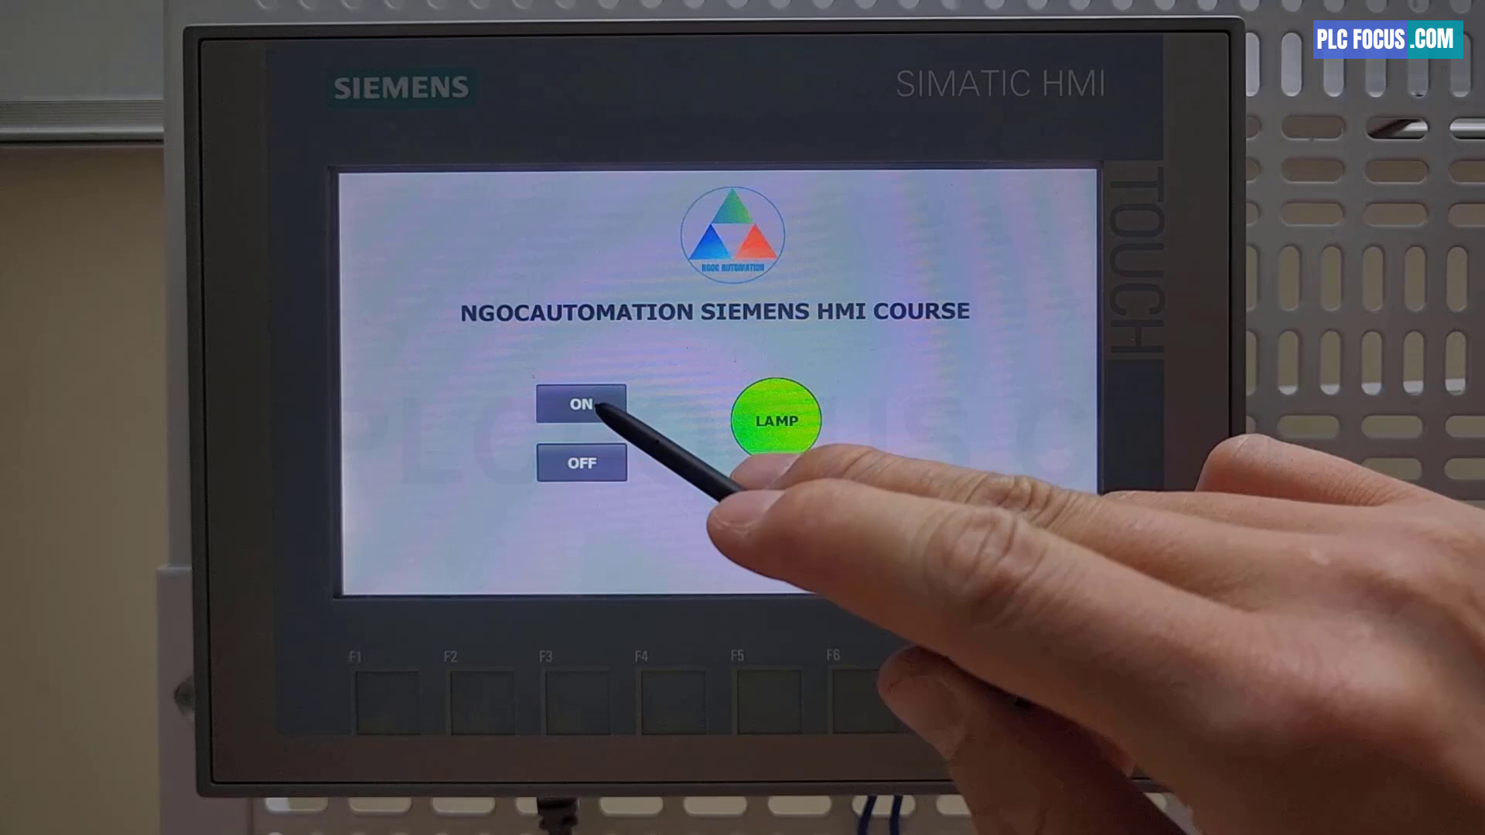
{"action": "left_click", "coordinate": [598, 473]}
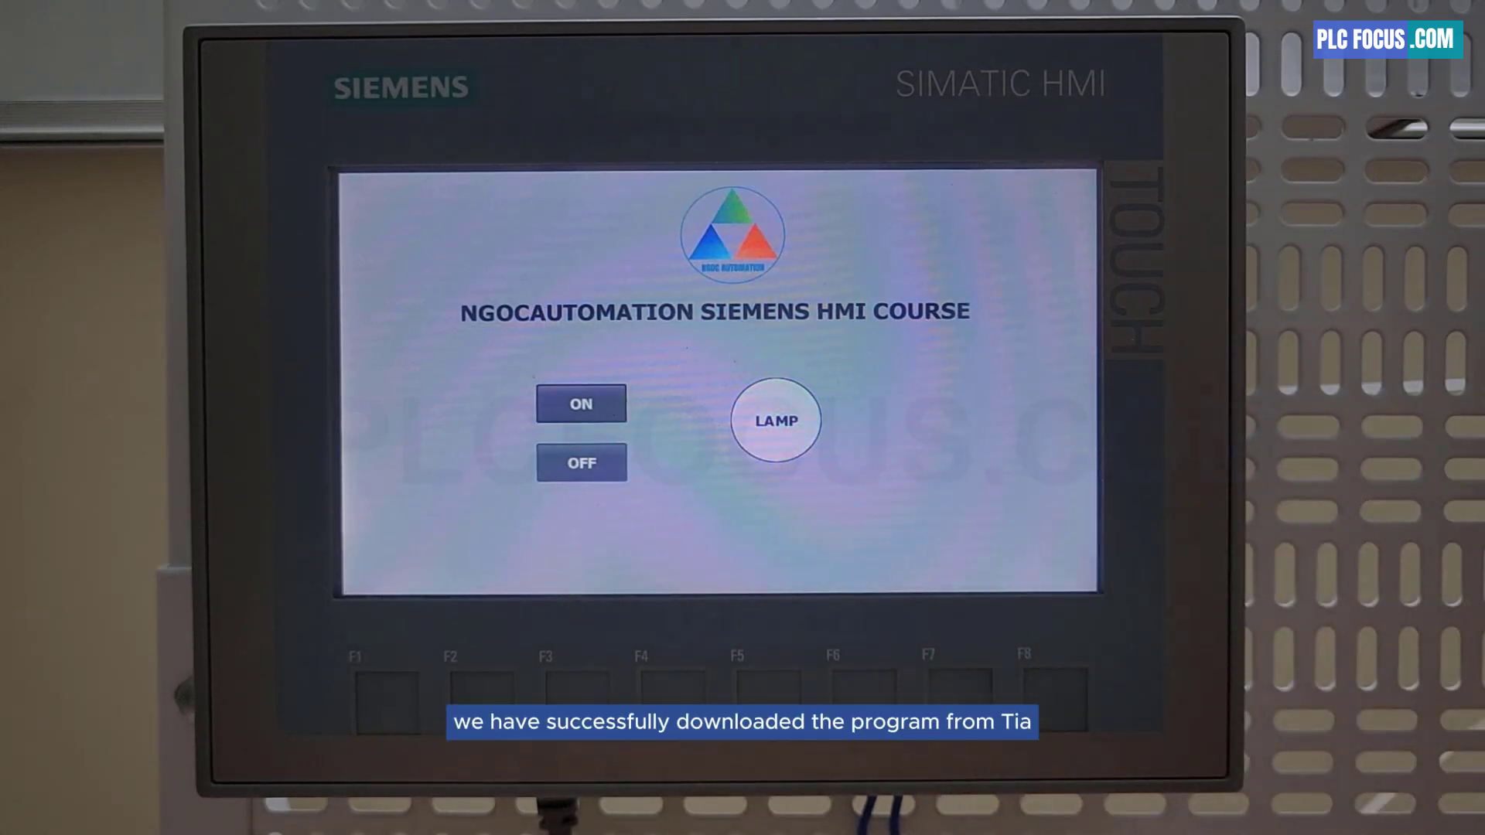